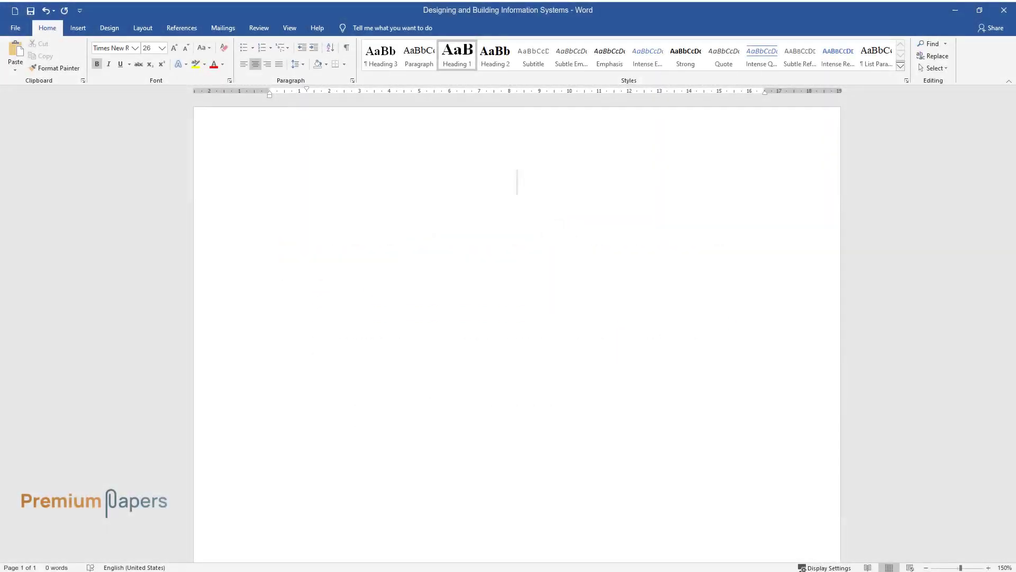
- Type the title 'Designing and Building Information Systems' at the top of the blank page
type("Designing and")
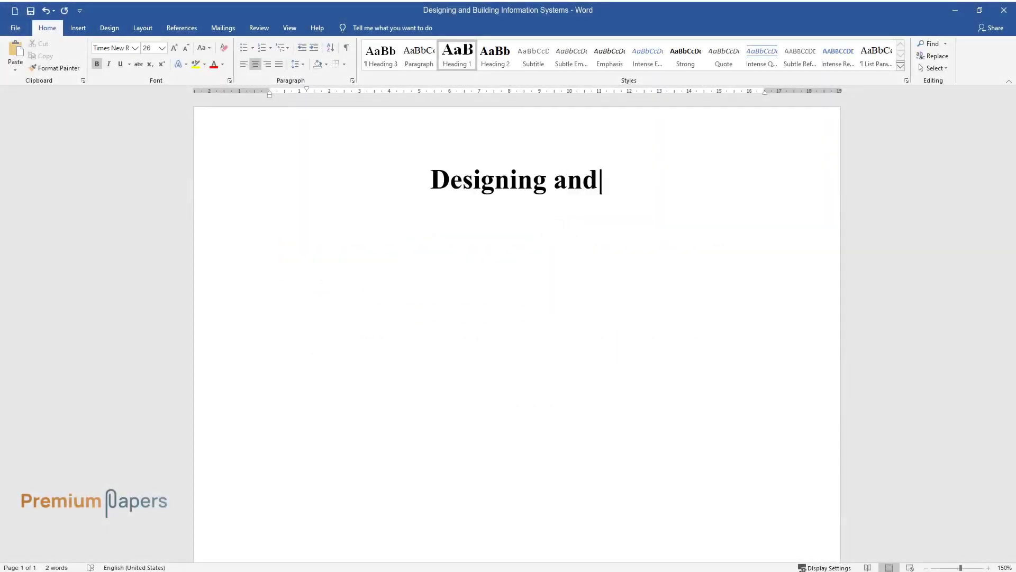
type(" Building Information Systems")
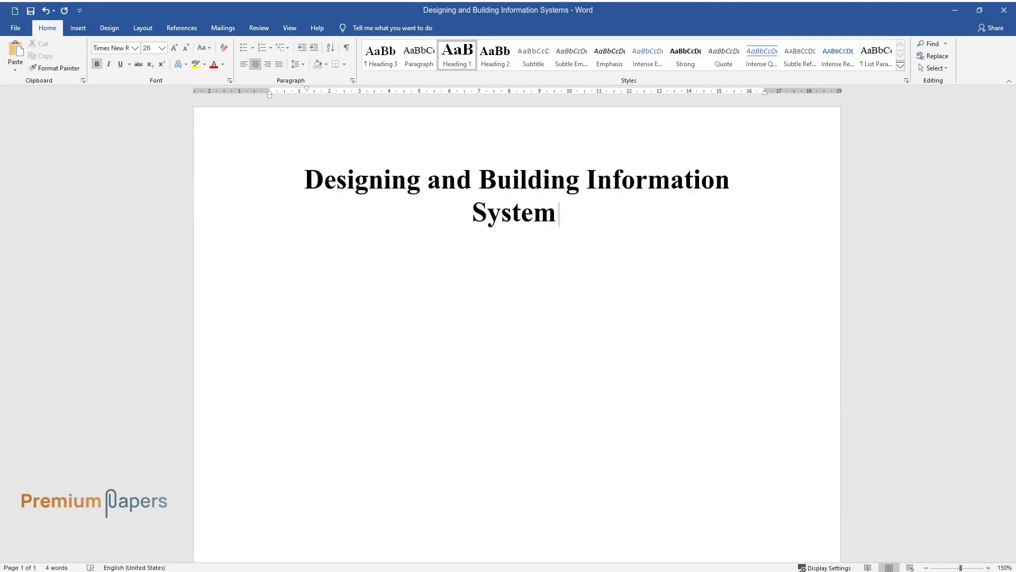
key("Return")
- Add the heading 'How Does Building New Systems Produce Organizational Change?' with its answer paragraph, then type the heading 'The Core Activities in the Systems Development Process'
type("How Does Build")
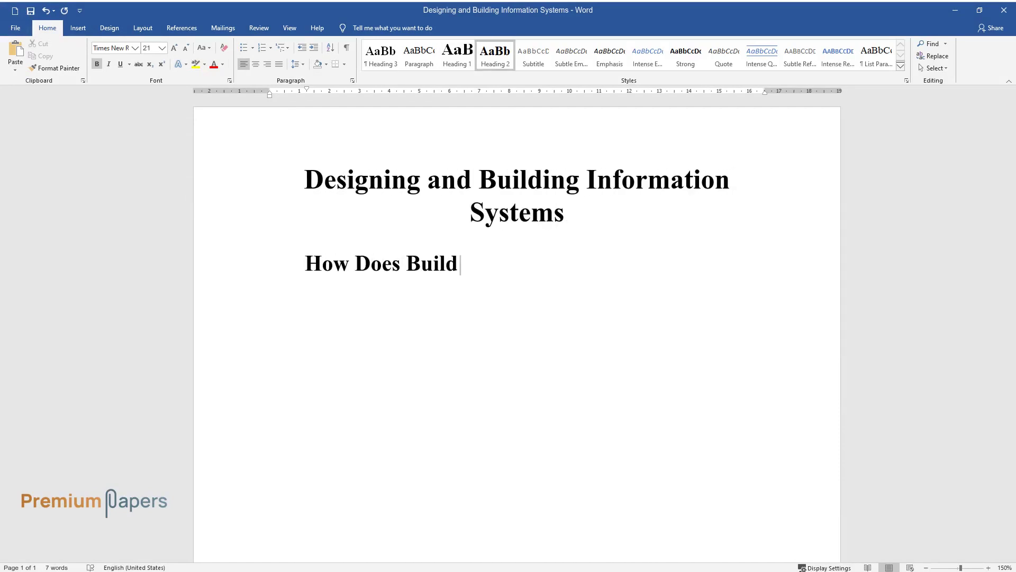
type("ing New Systems Produce Organizational Change?")
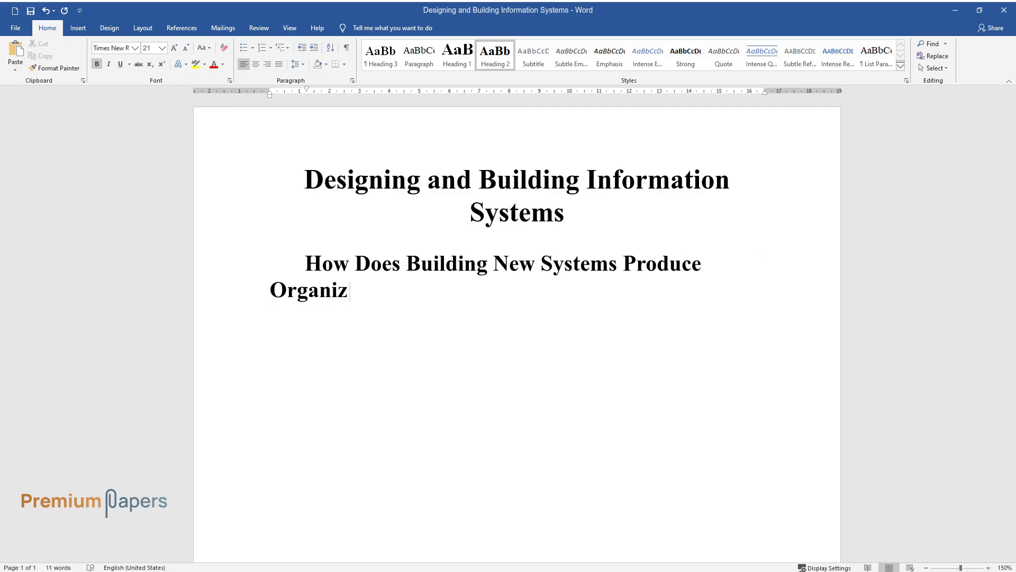
key("Return")
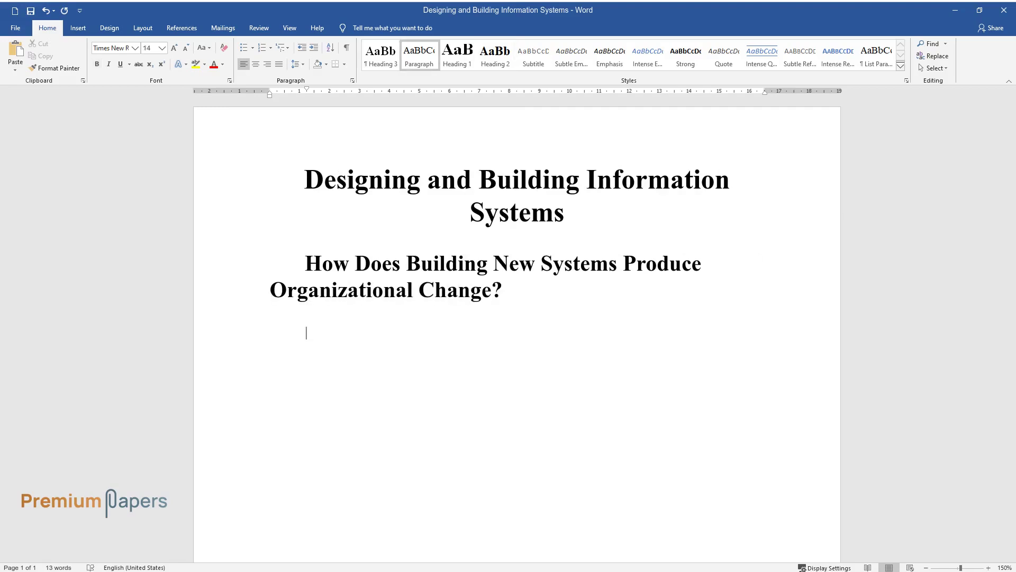
type("The process of building a ne")
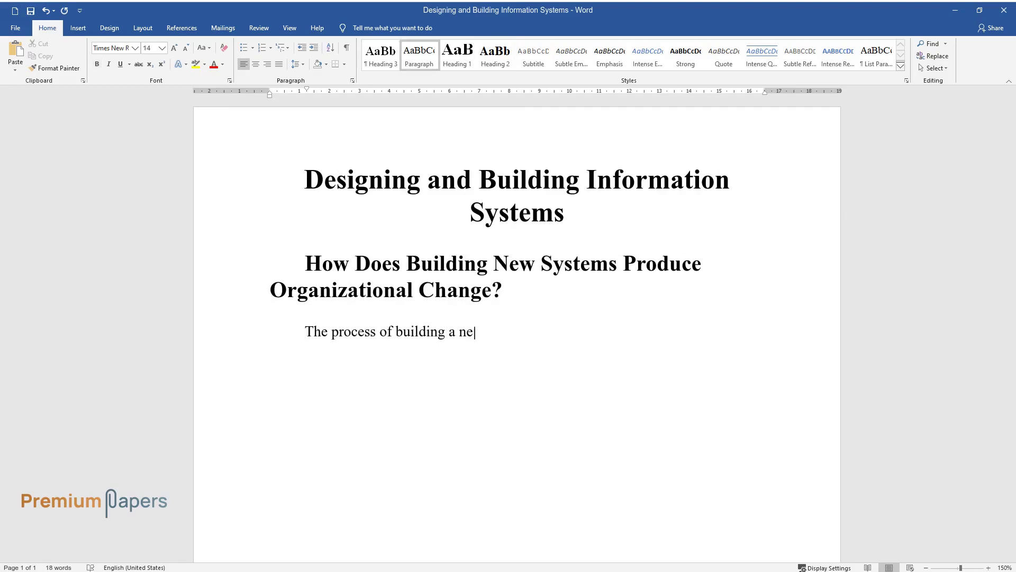
type("w system should not be considered a")
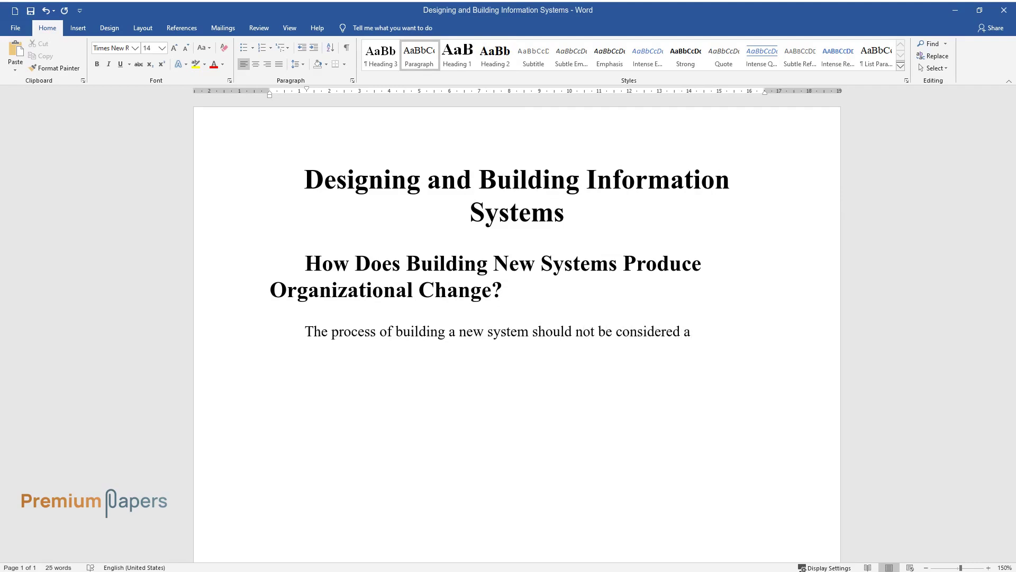
type(" linear process. It cannot be compl")
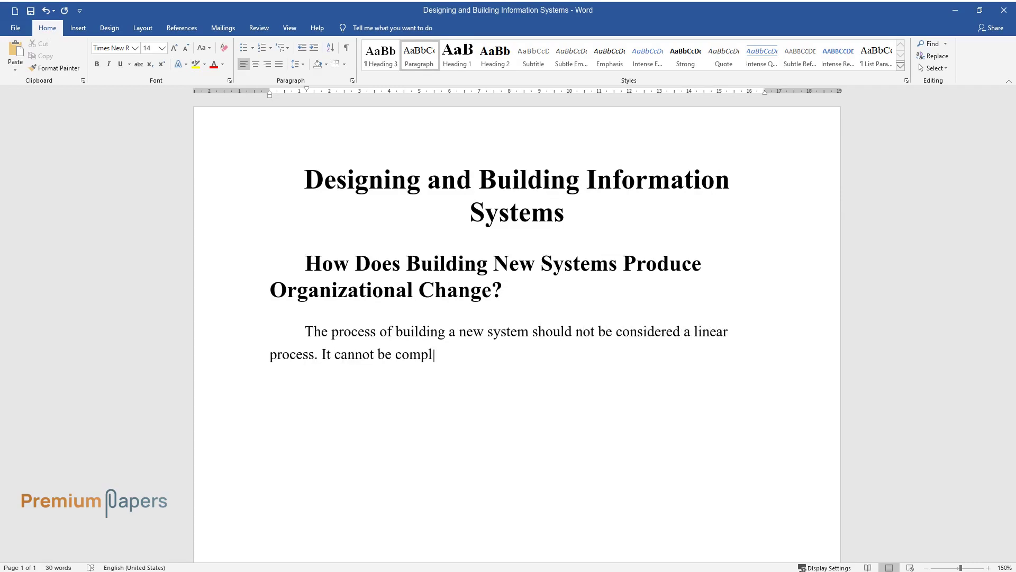
type("eted as soon as a system is created")
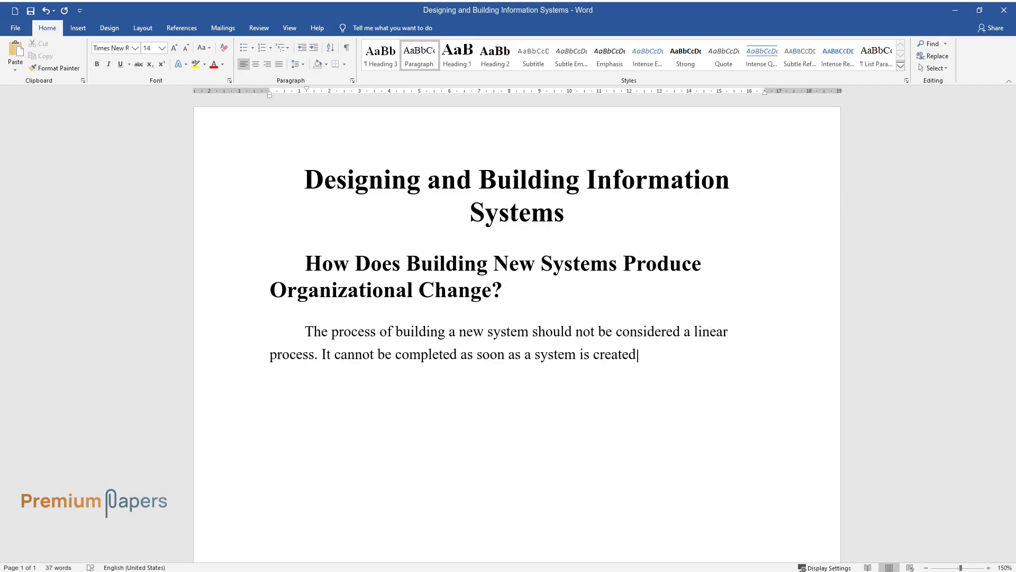
type(". Therefore, a number of additional")
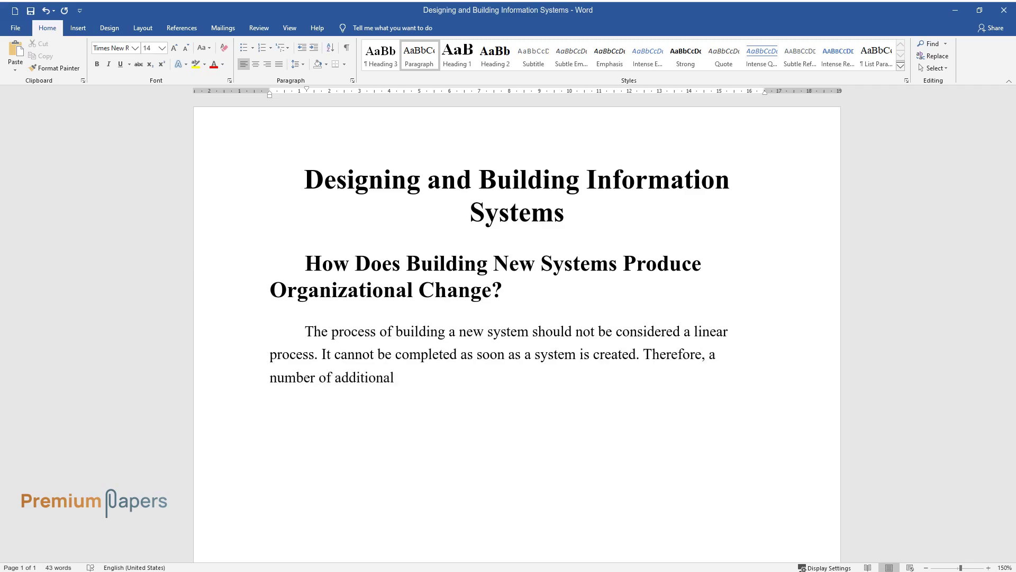
type(" changes, corrections, and improvem")
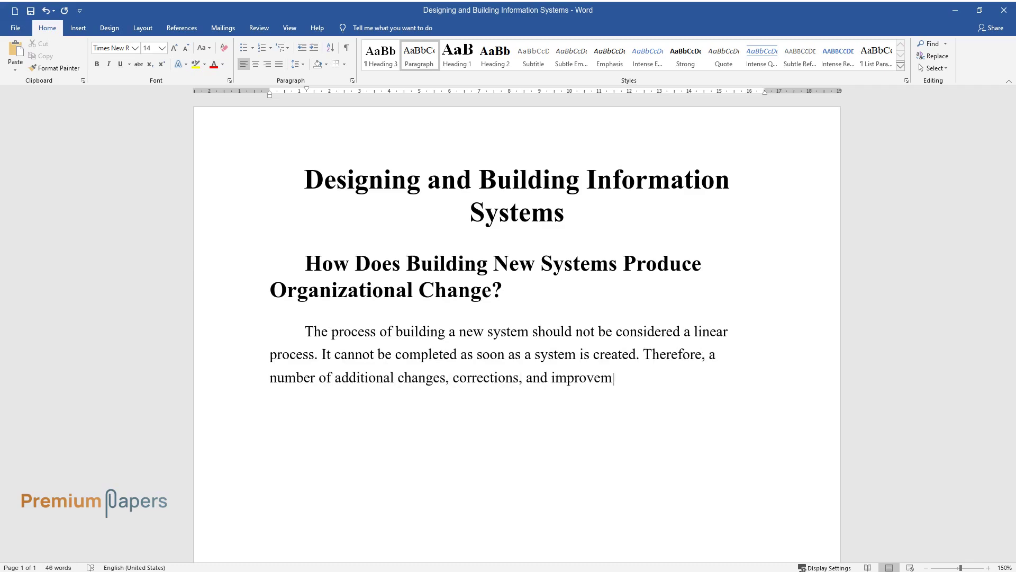
type("ents are required to be a part of a system, so that its build")
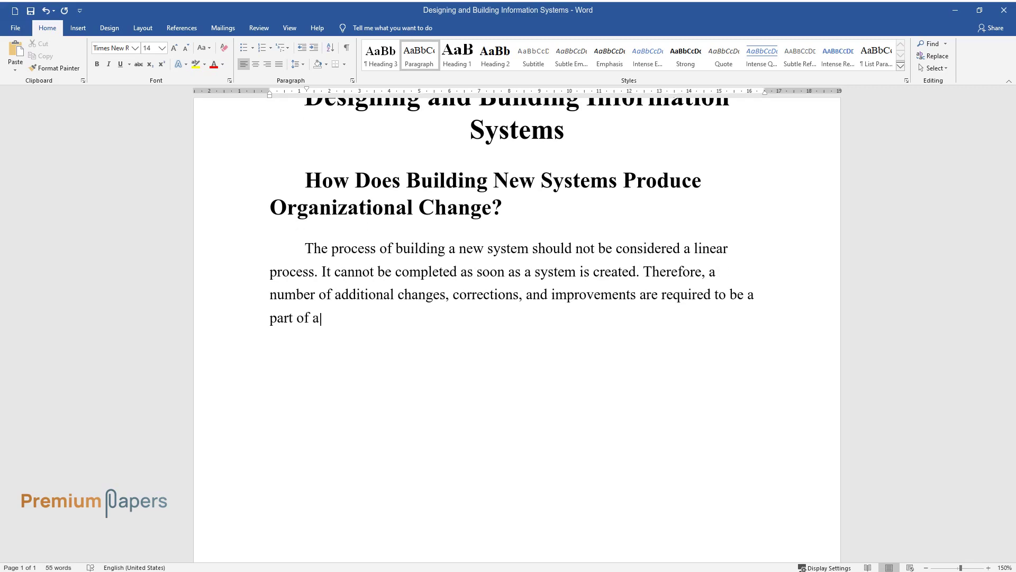
type("ing can b")
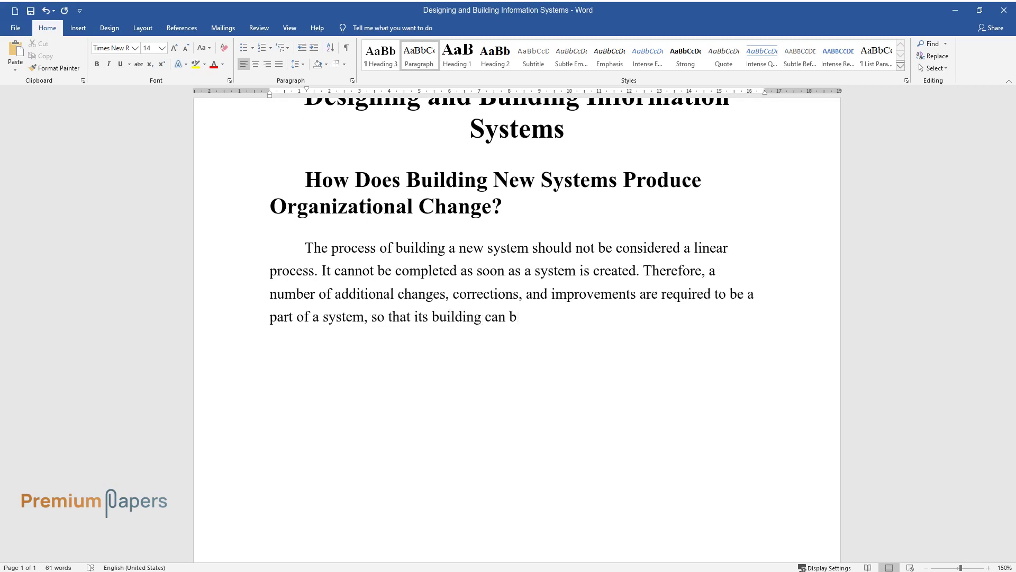
type("e defined as one of the forms of a ")
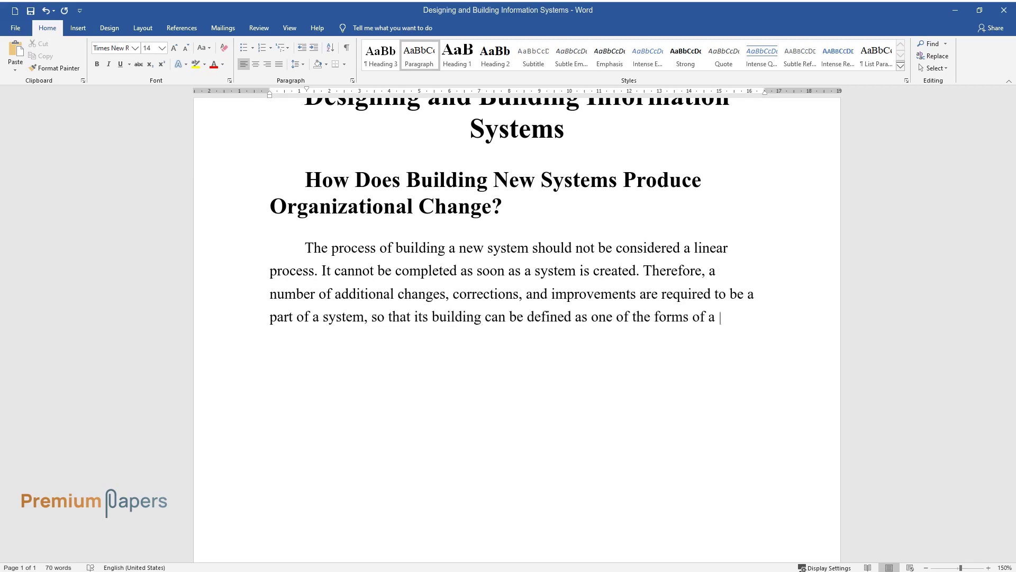
type("planned organizational change. Its ")
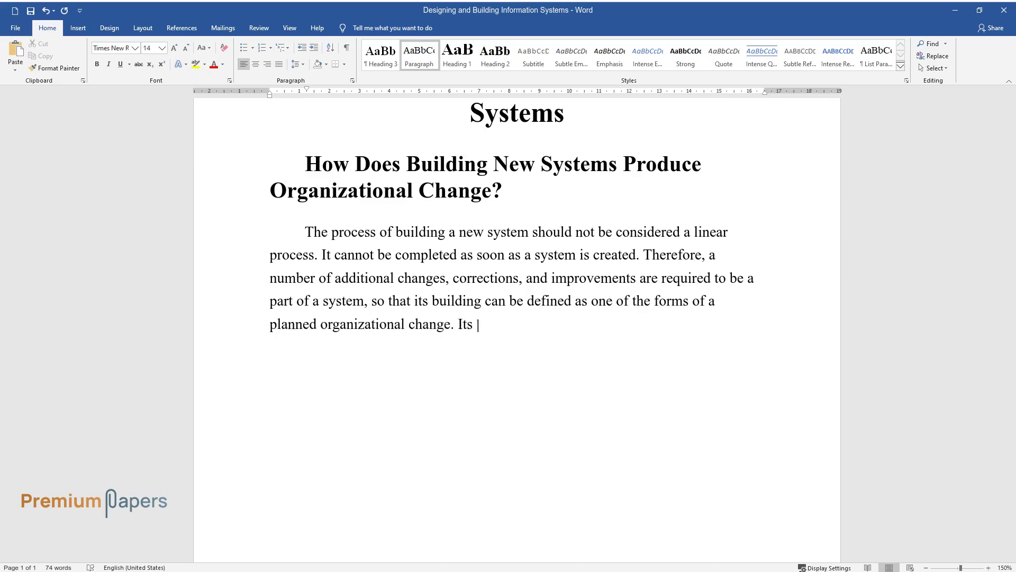
type("main types are automation which help")
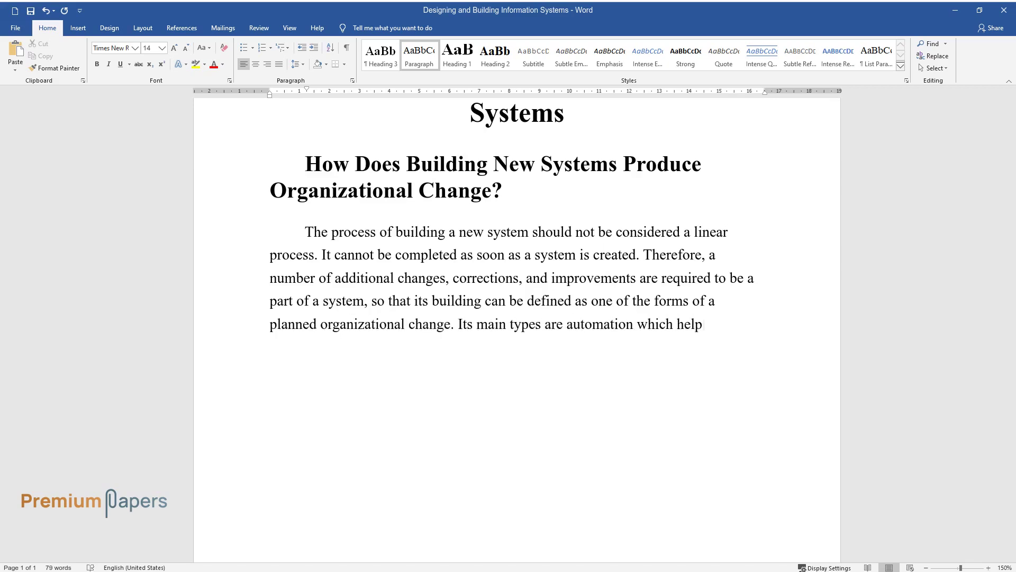
type("s to increase the efficiency of wor")
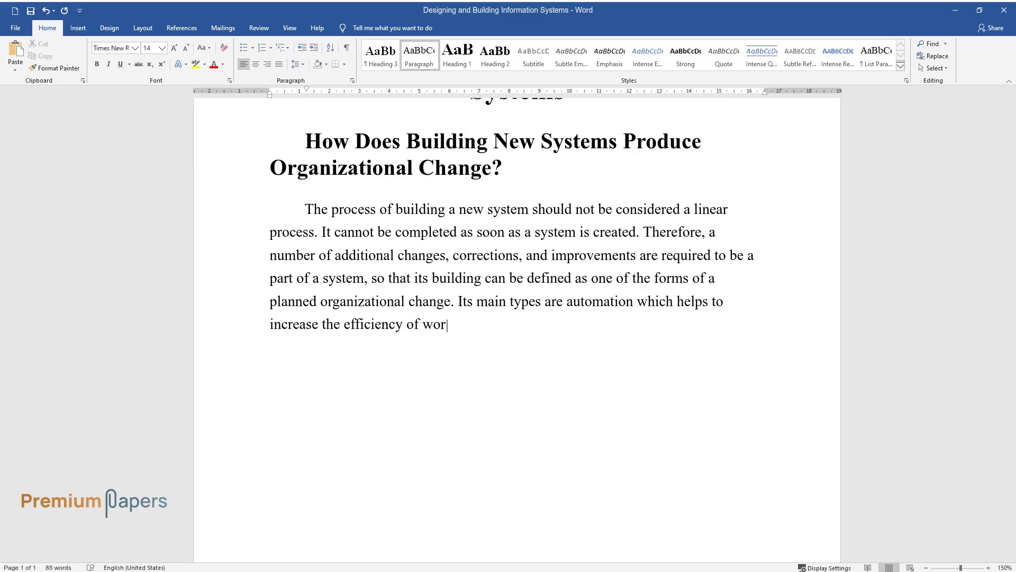
type("k, rationalization of procedures th")
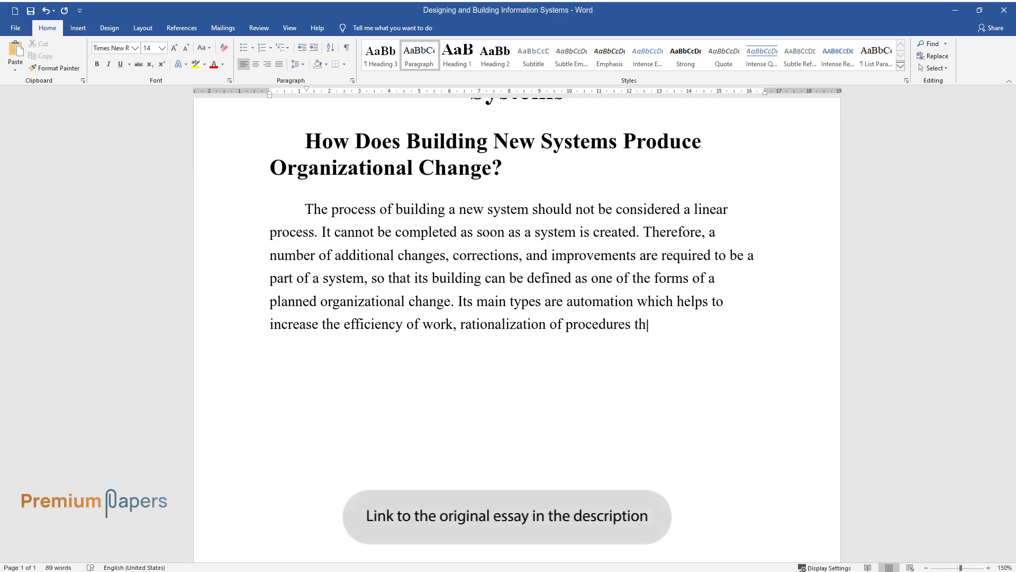
type("at can be used for quality improvements, bu")
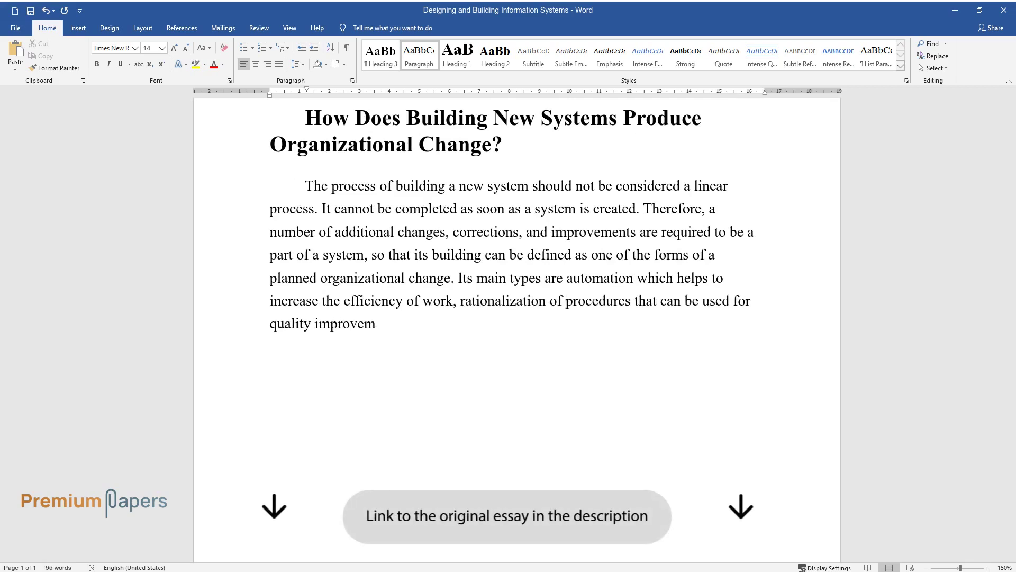
type("siness process redesign tha")
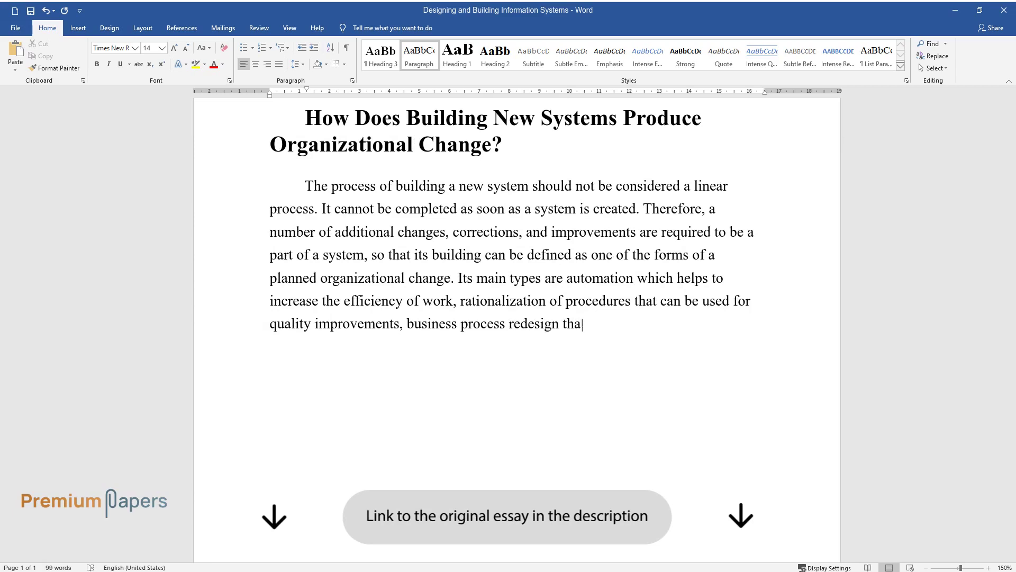
type("t creates a solid analytical base, and a paradigm shift that p")
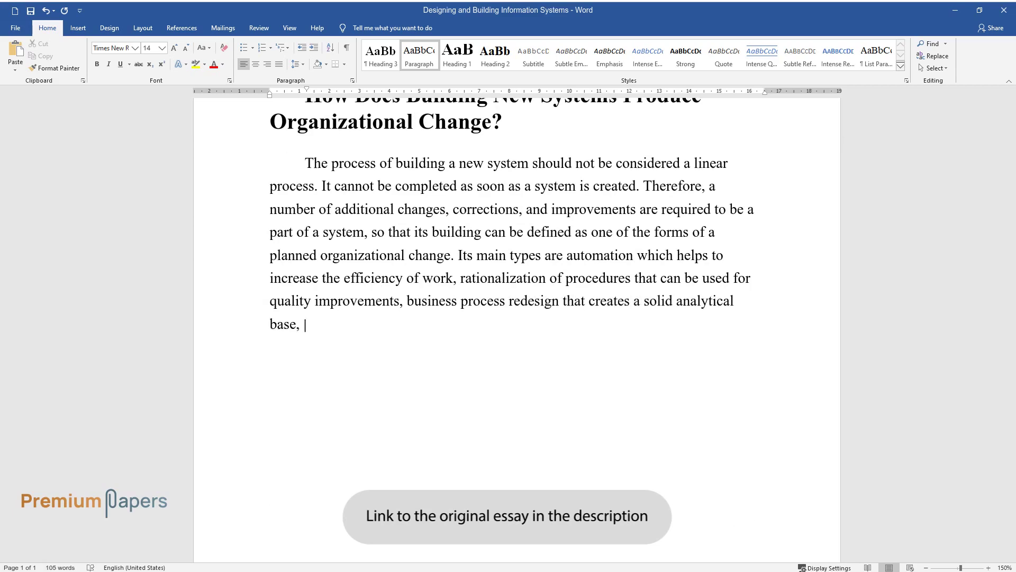
type("romotes ")
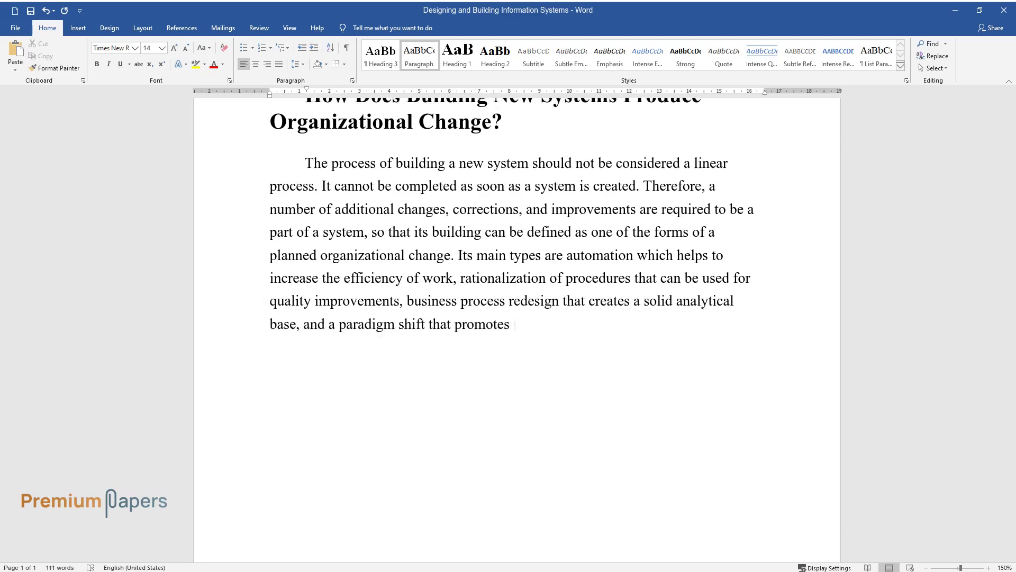
type("the development of new business models.")
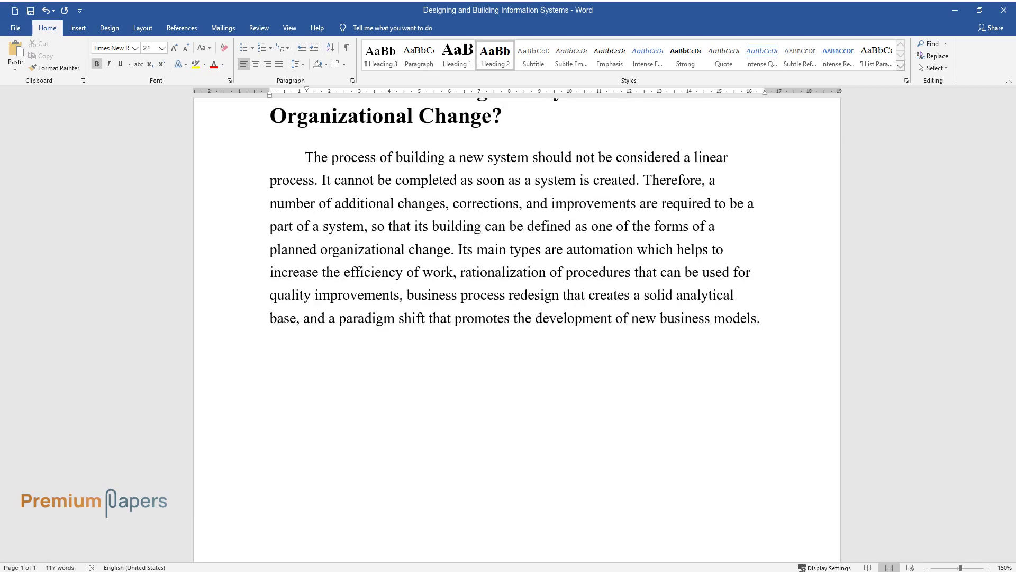
key("Return")
type("The Core Ac")
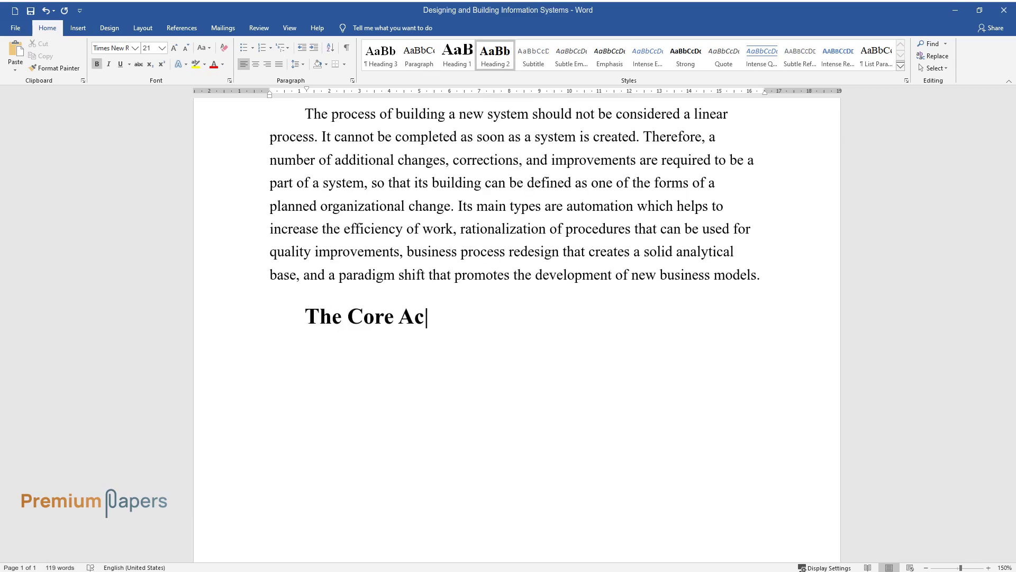
type("tivities in the Systems Development Process")
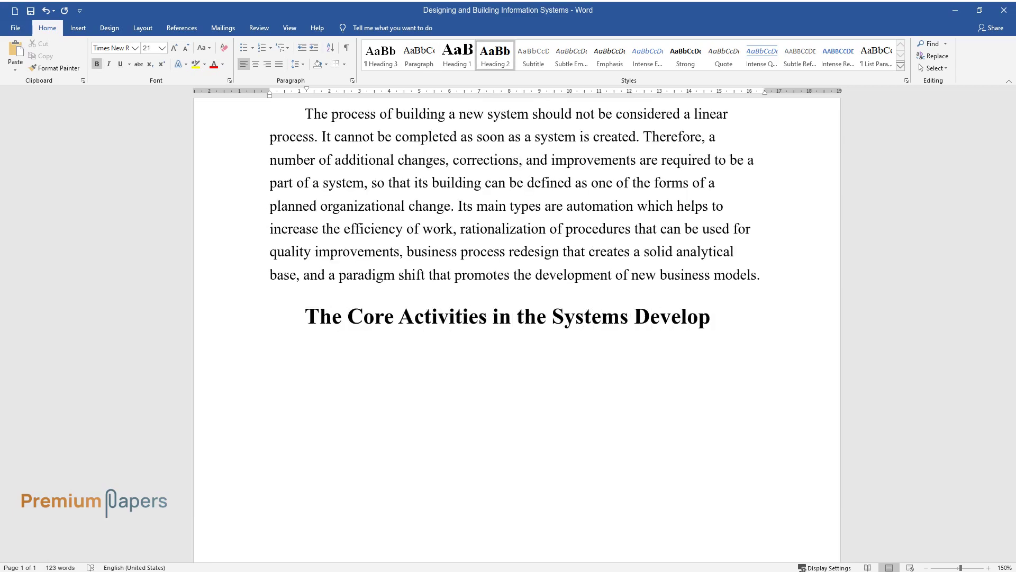
- Write the paragraph on core development activities such as analysis and design, then start a new Heading 2 line
key("Return")
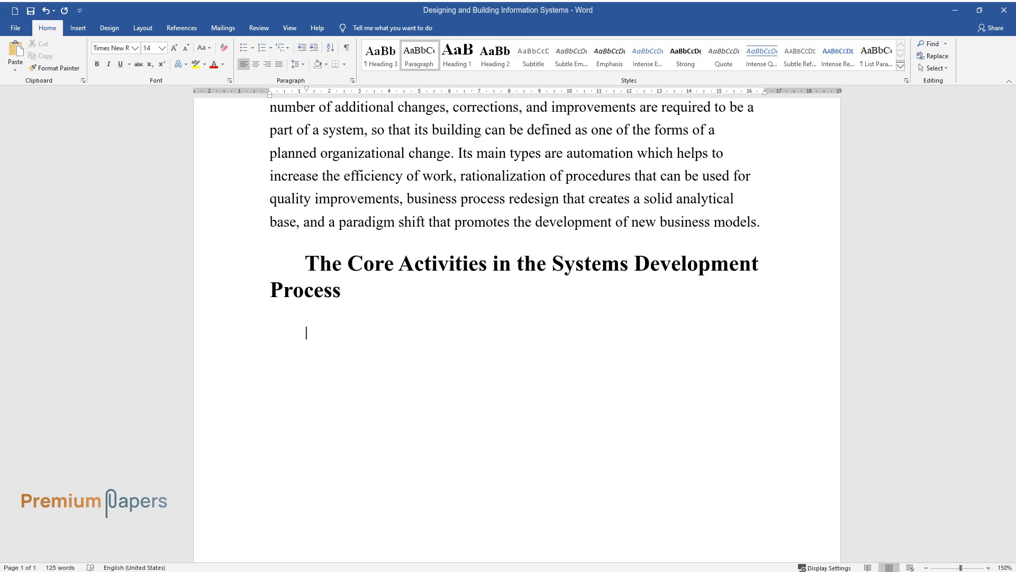
type("Several core activities can ")
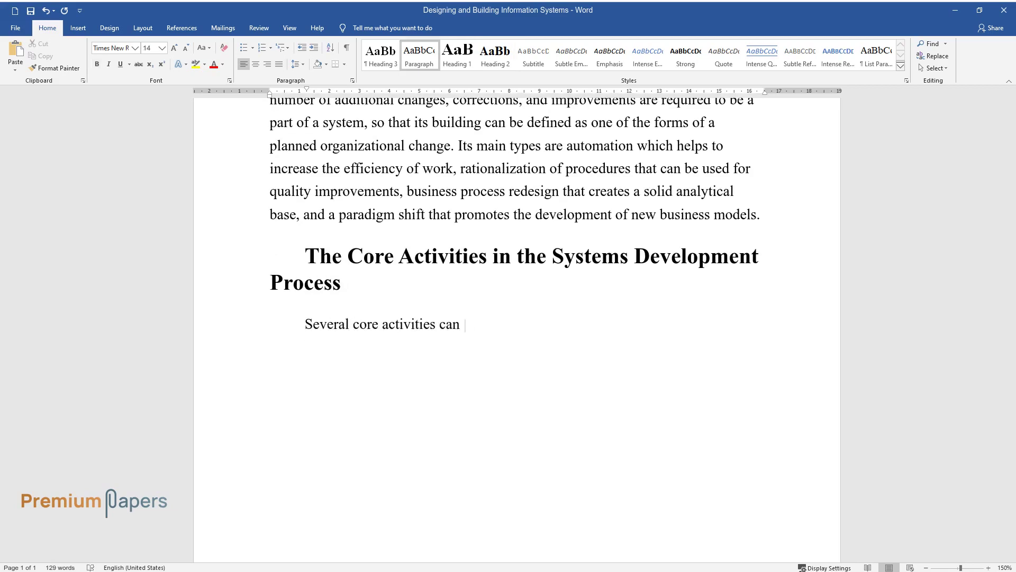
type("be involved in a new system development or the improvement")
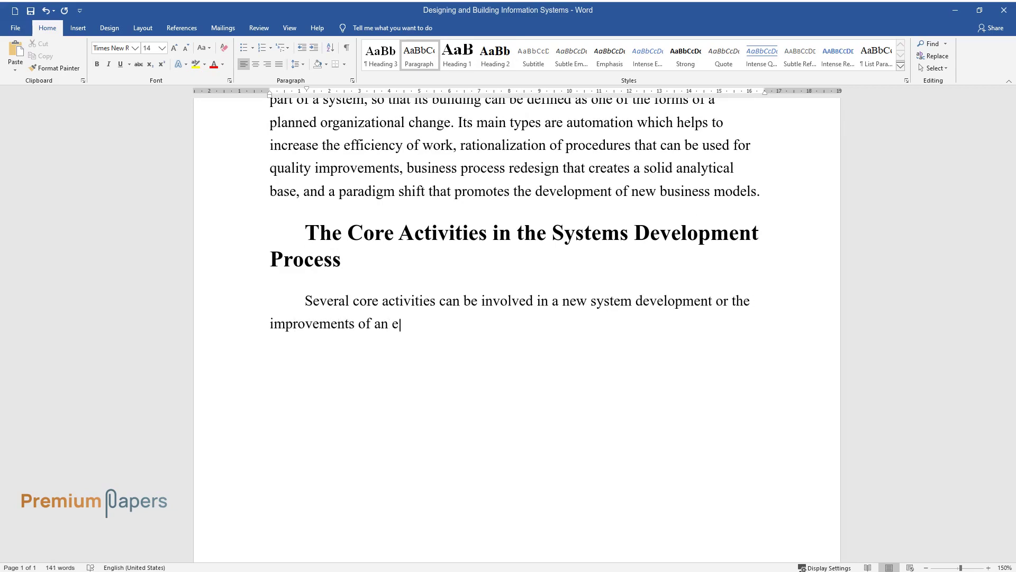
type("s of an existing information system: analys")
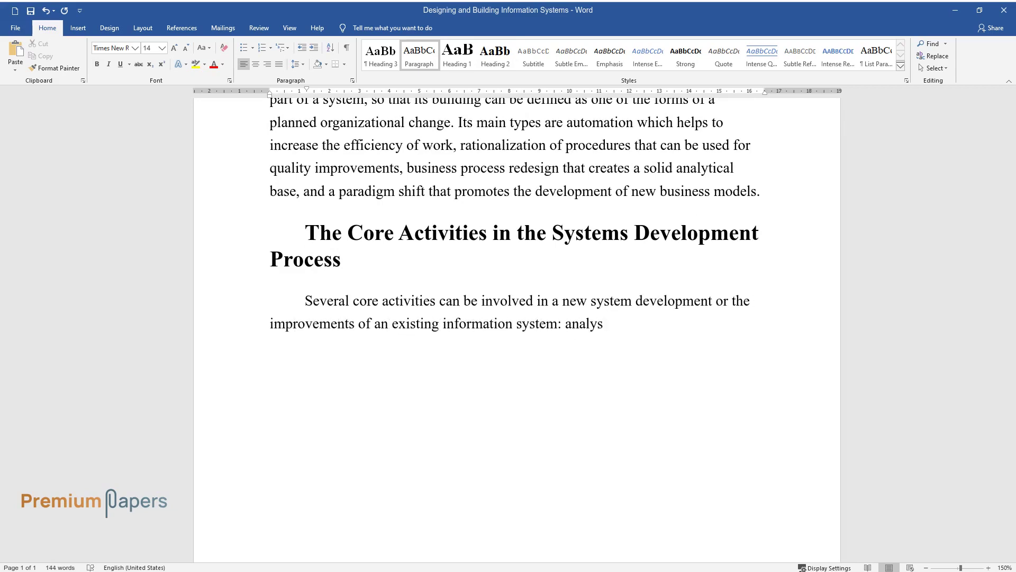
type("is, design, programming, testing,")
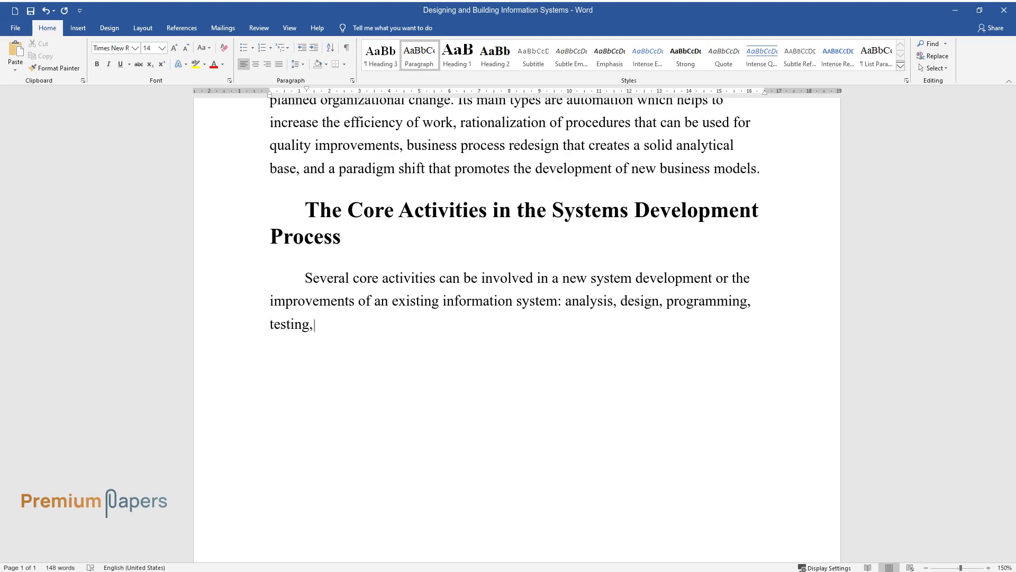
type(" conversion, production, and main")
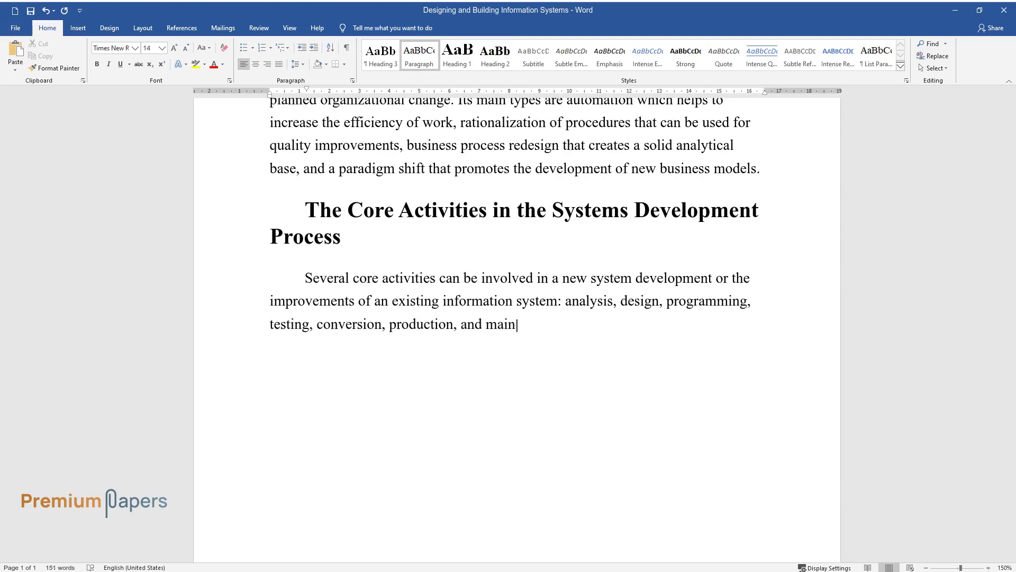
type("tenance. Systems analysis and desi")
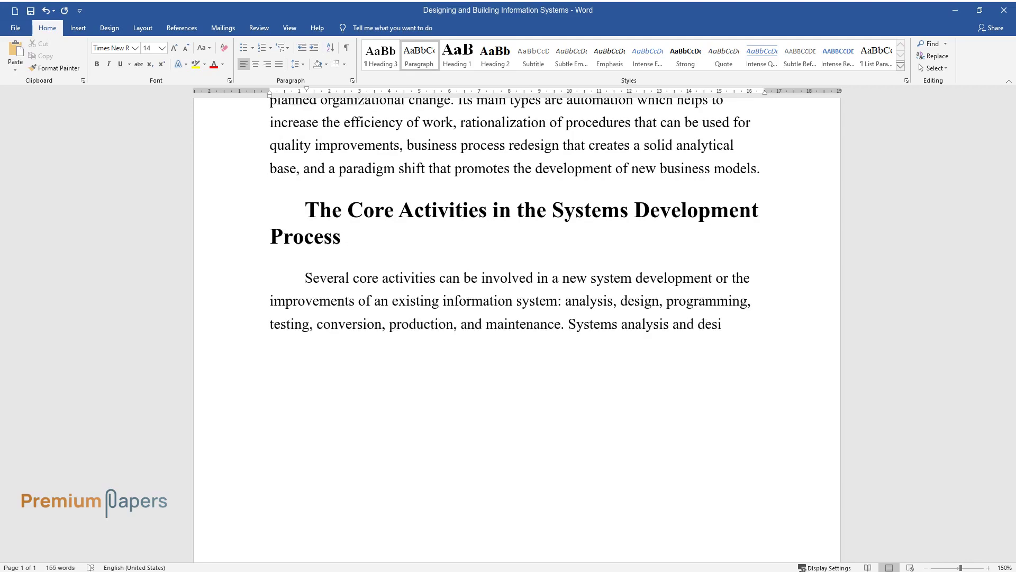
type("gn are the prepa")
type("ratory steps. Systems analysis is the activity tha")
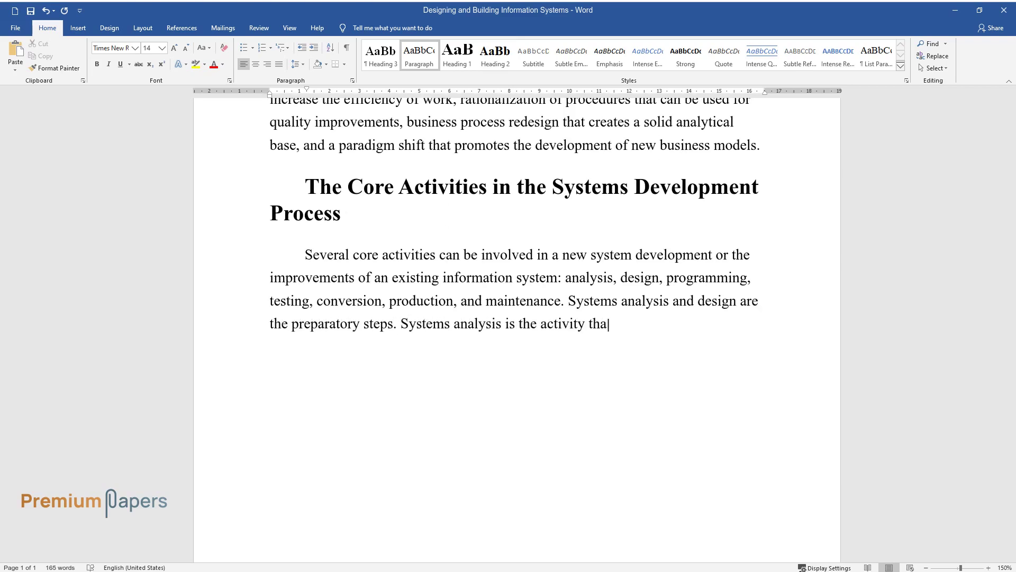
type("t is focused on the studies and pr")
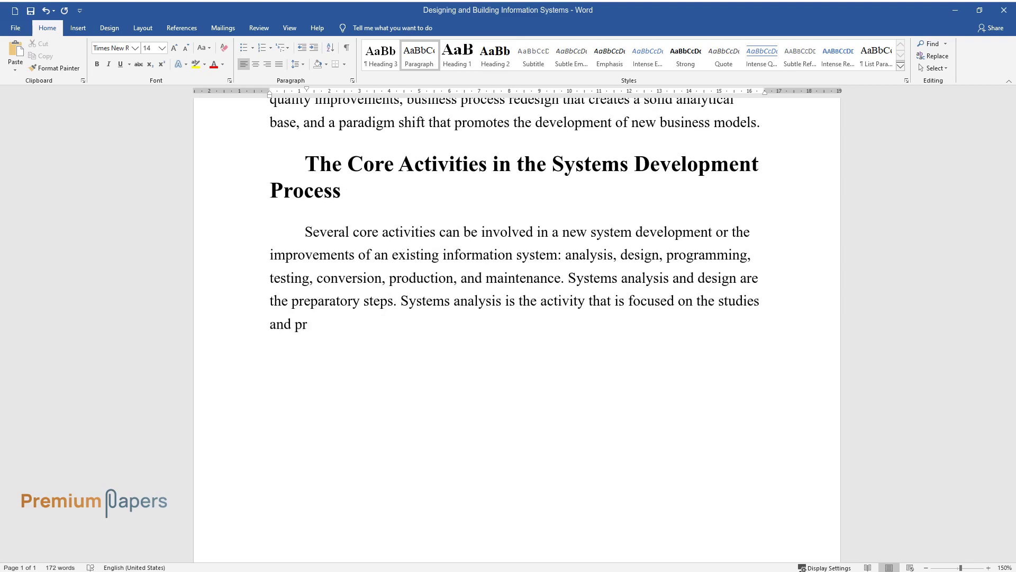
type("oblems of the systems under consi")
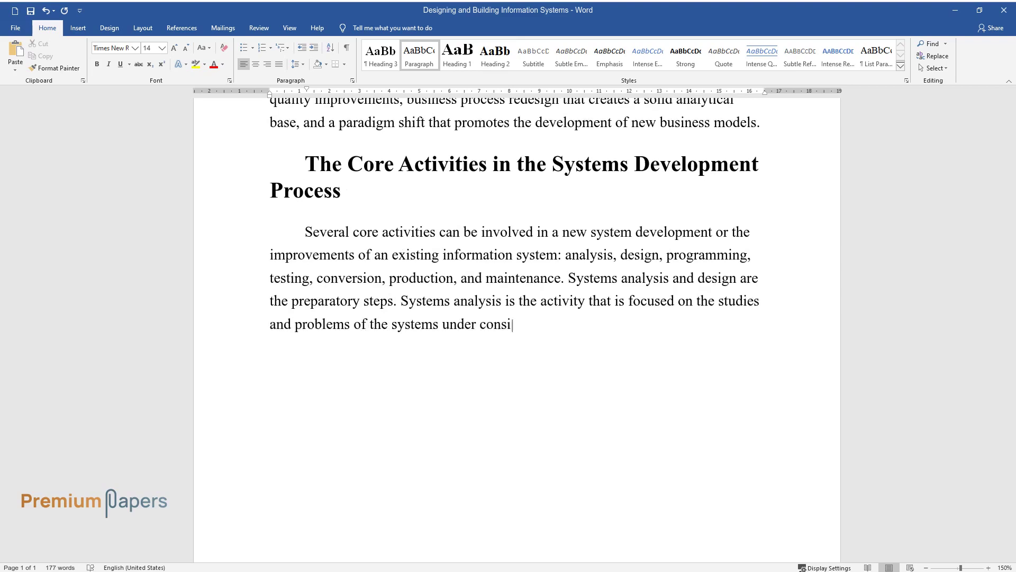
type("deration and the identification o")
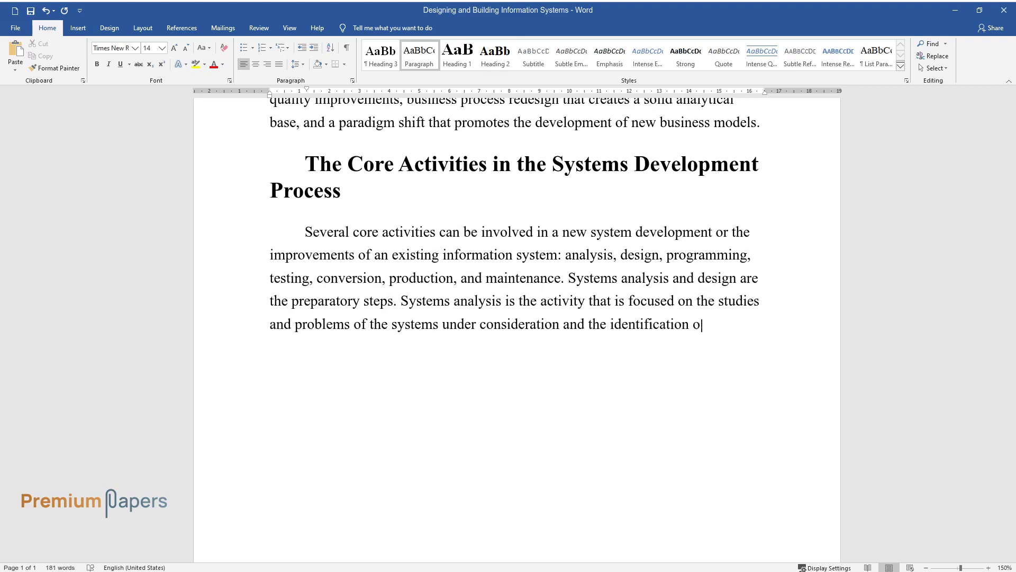
type("f the main requirements that can ")
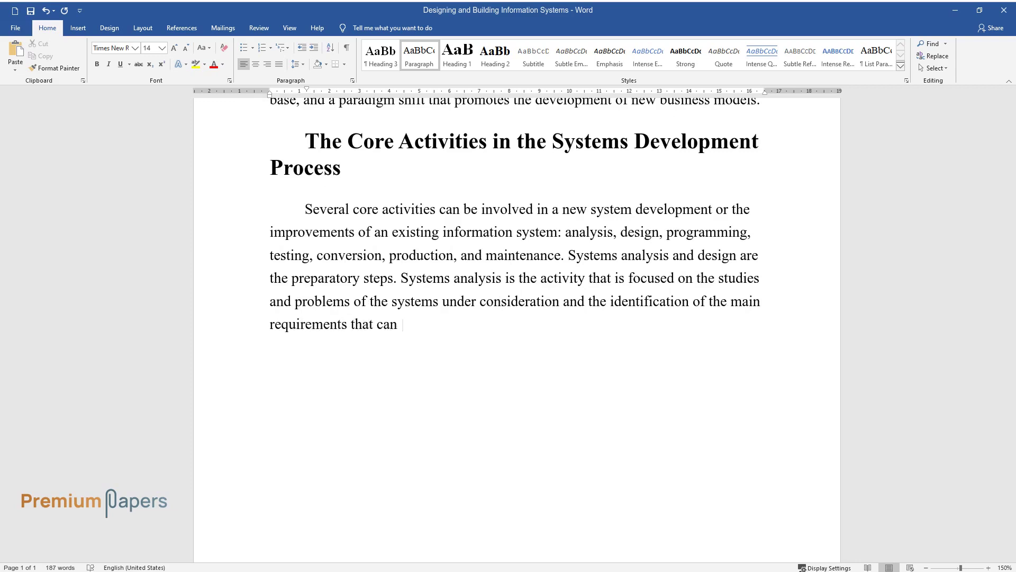
type("be used for solutions. System desi")
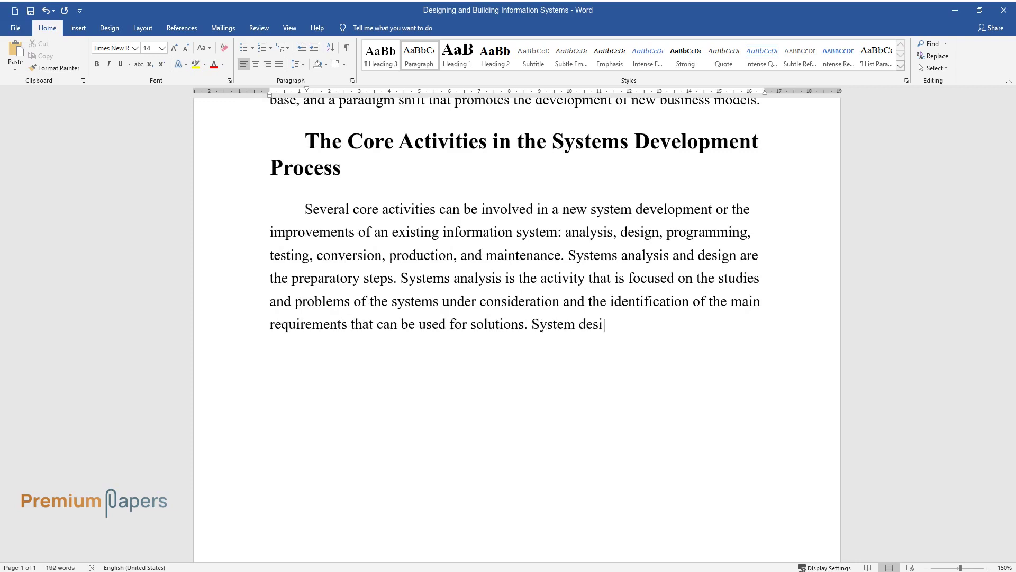
type("gn helps to clarify the specifica")
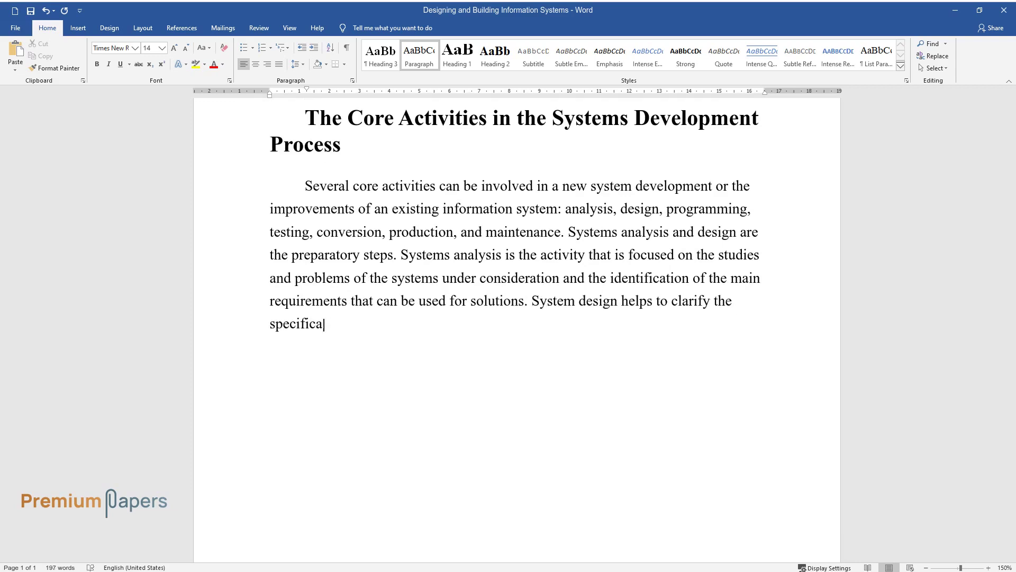
type("tions of the solutions made and e")
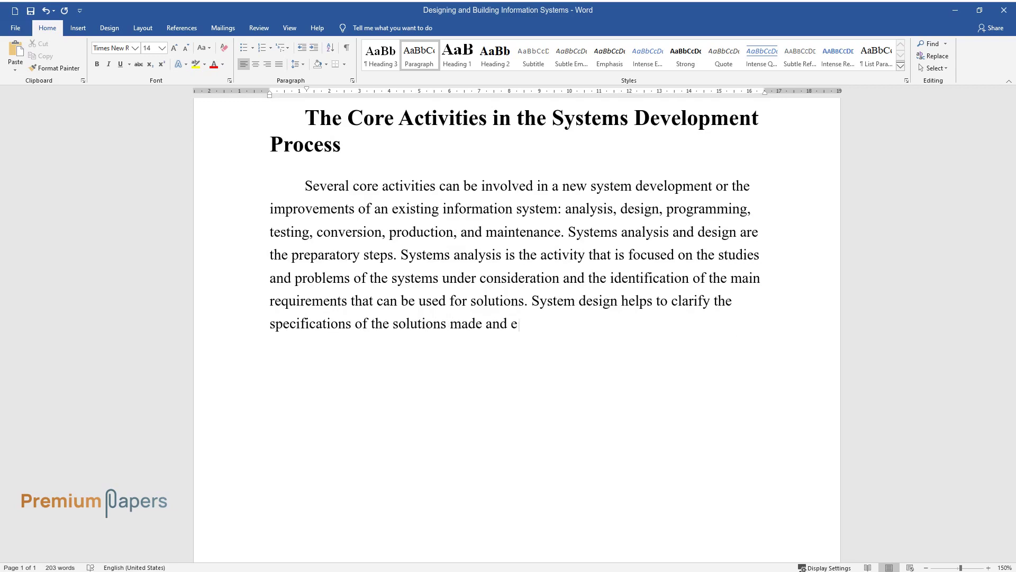
type("xplain the combination of all tech")
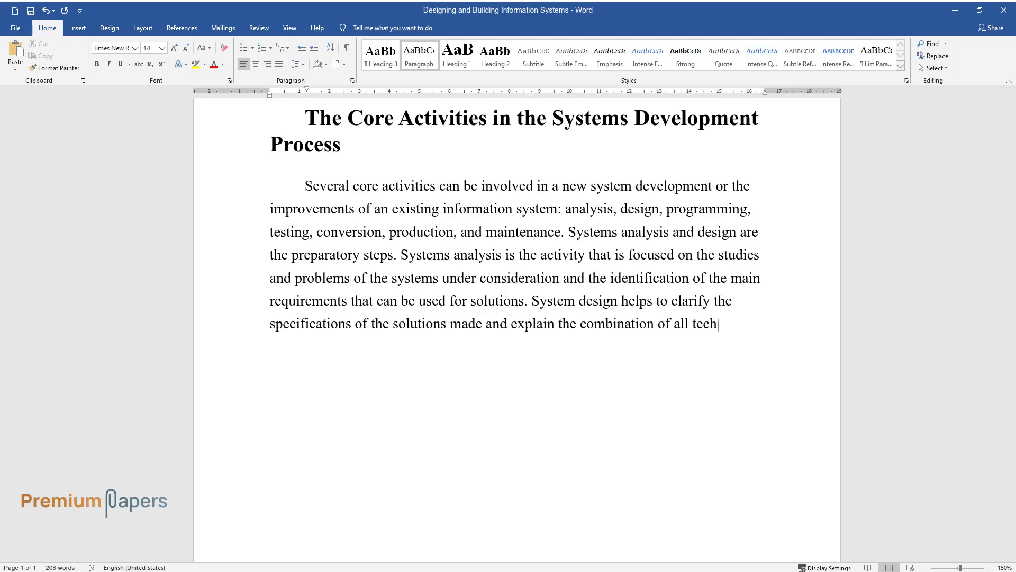
type("nical and organizational compone")
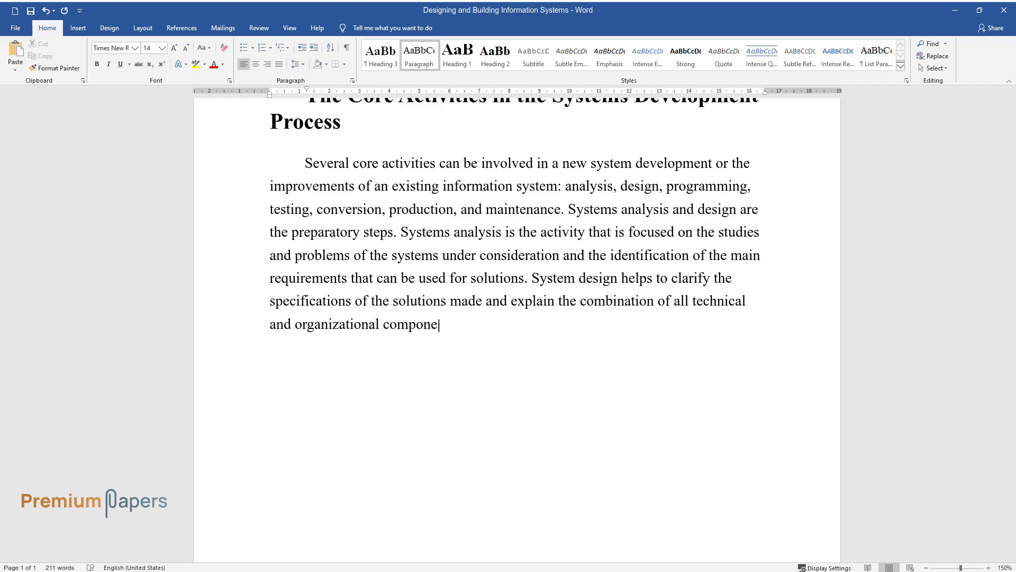
type("nts of the system.")
key("Return")
key("ctrl+alt+2")
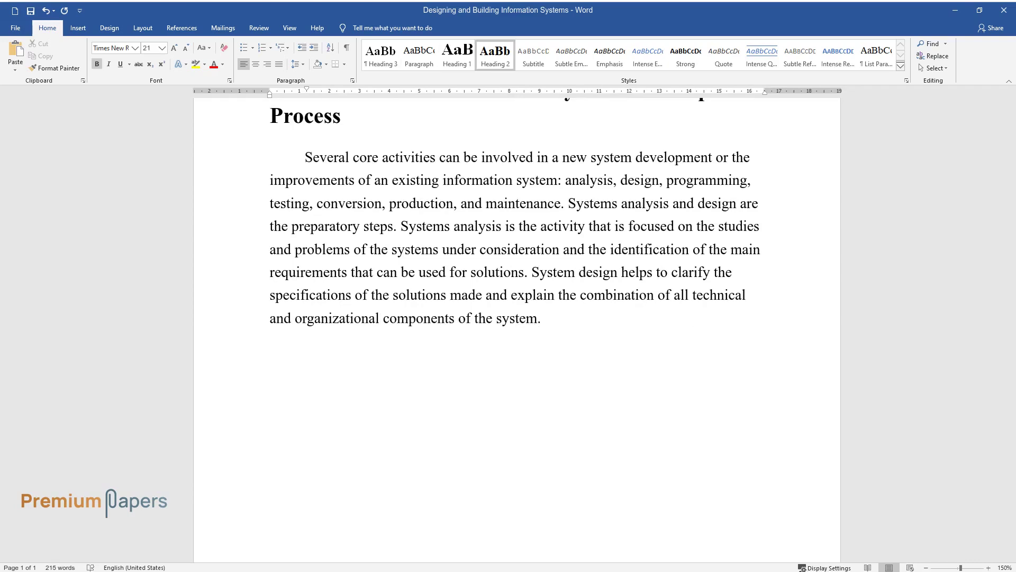
- Add the heading 'Principal Methodologies for Modeling and Designing Systems' and a paragraph comparing object-oriented and structured methods
type("Principal Methodologies for")
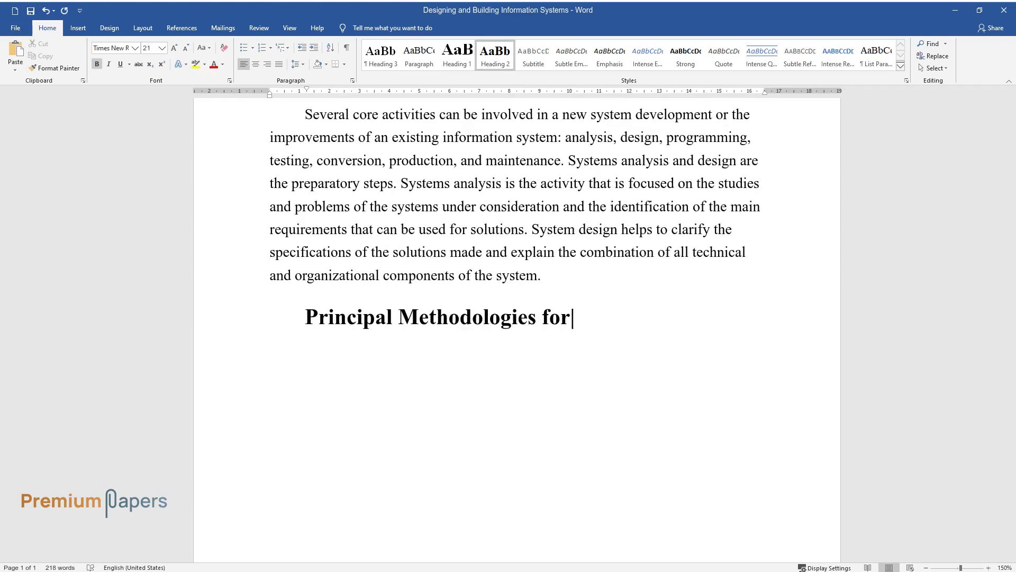
type(" Modeling and Designing Syst")
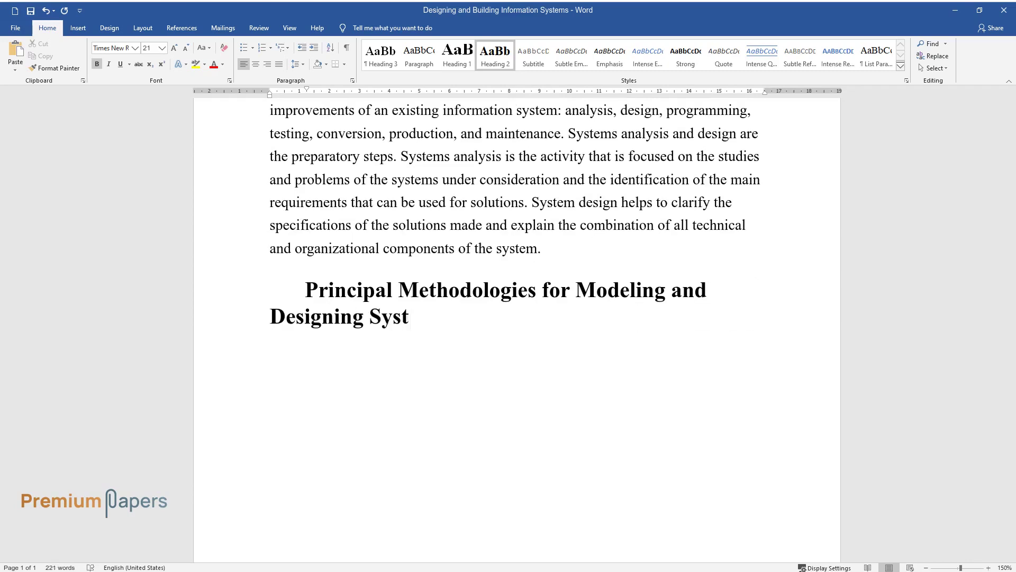
type("ems")
key("Return")
type("Two crucia")
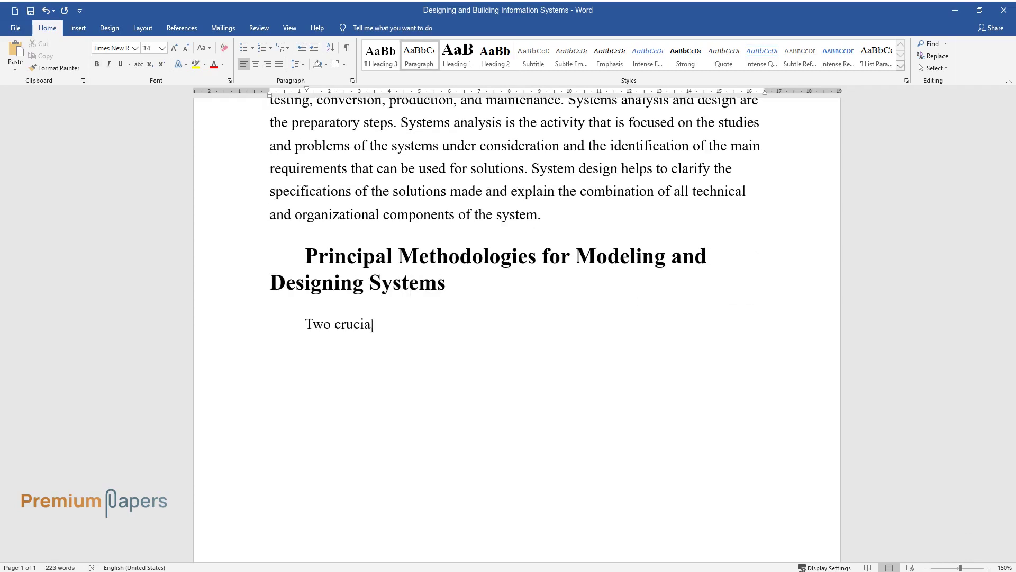
type("l methodologies can be applied to")
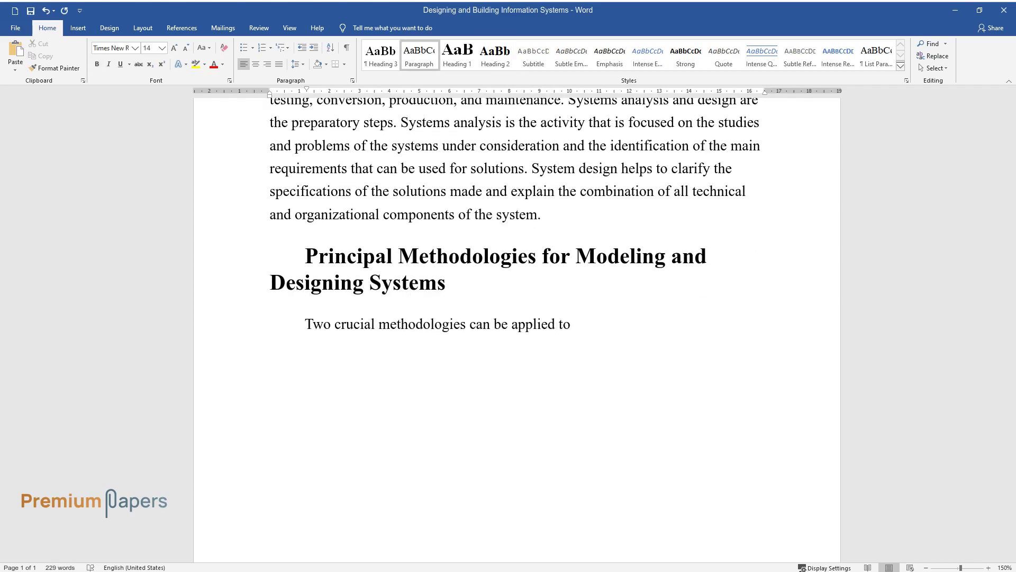
type(" modeling and designing systems: ob")
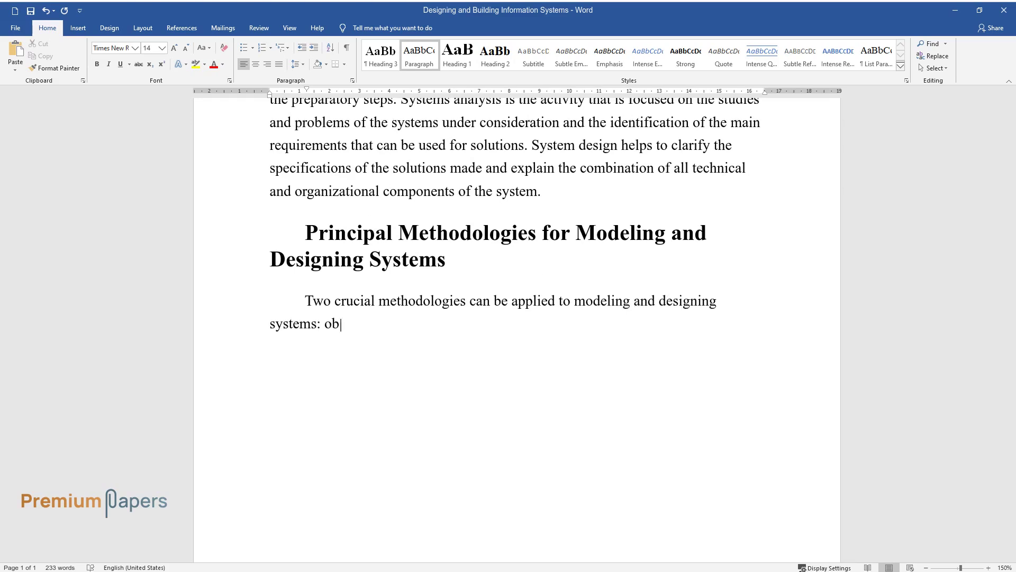
type("ject-oriented and traditional str")
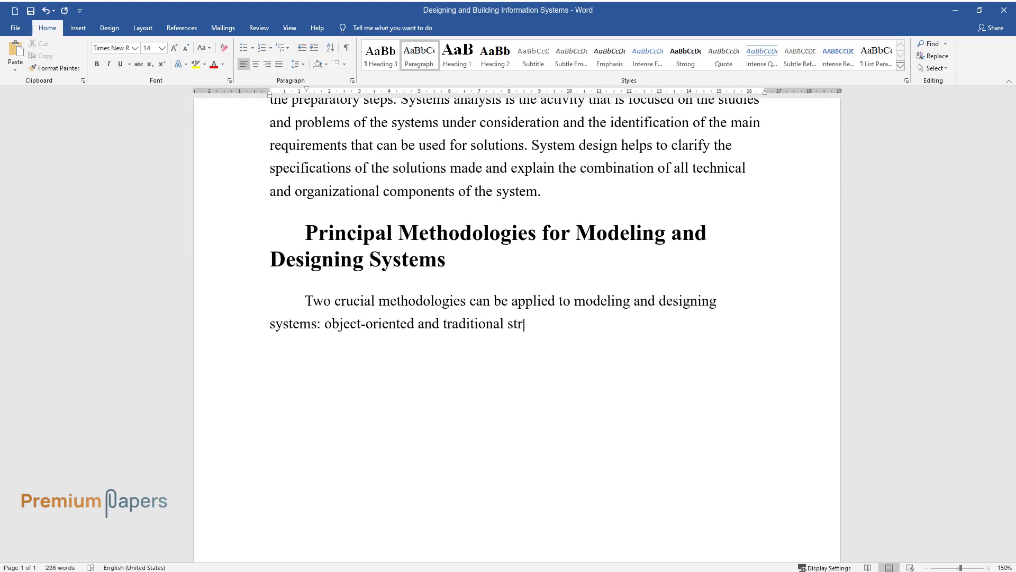
type("ucture. Object-oriented developmen")
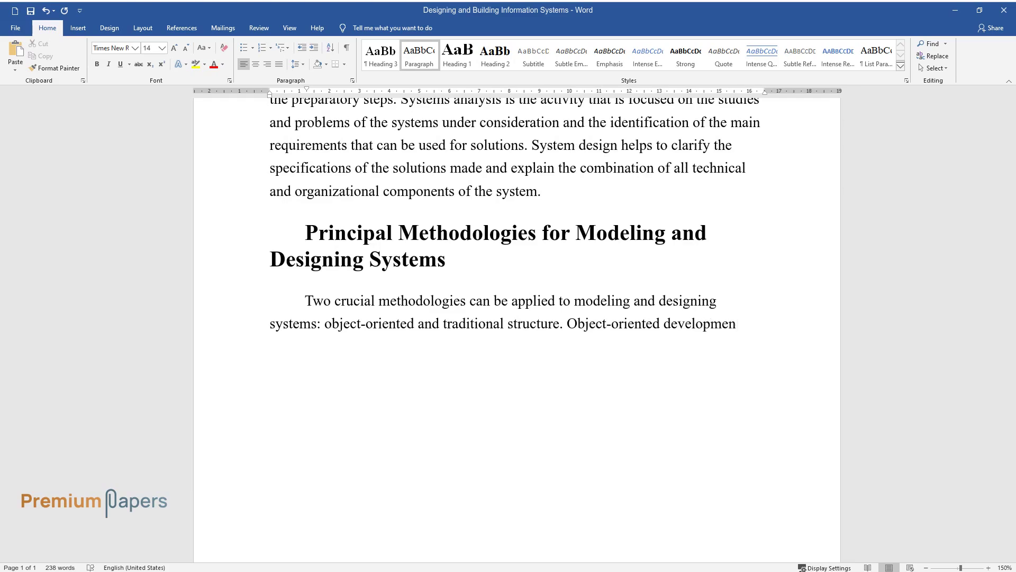
type("t is the approach that he")
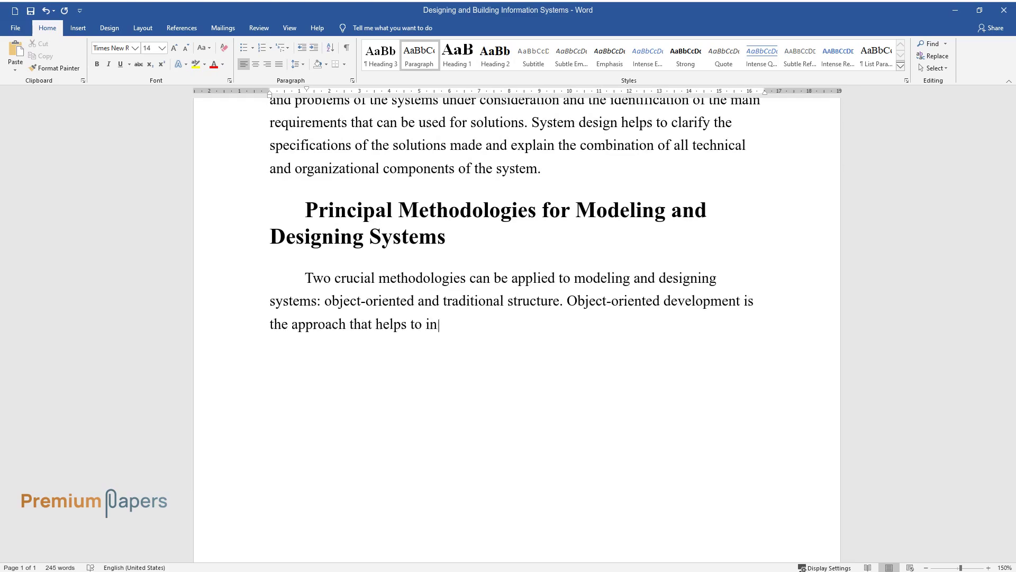
type("lps to introduce a system in the form of a ")
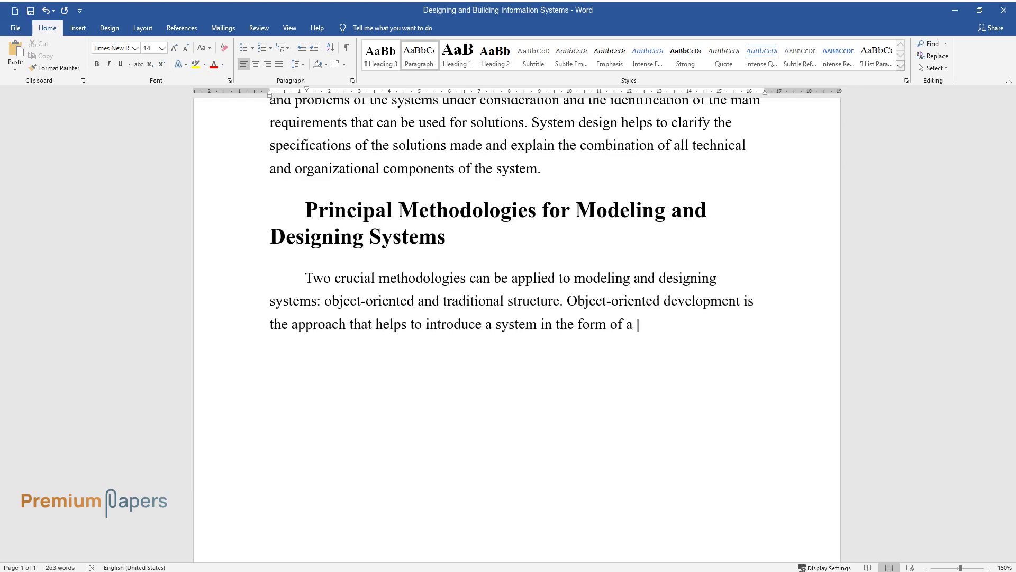
type("collection of special obj")
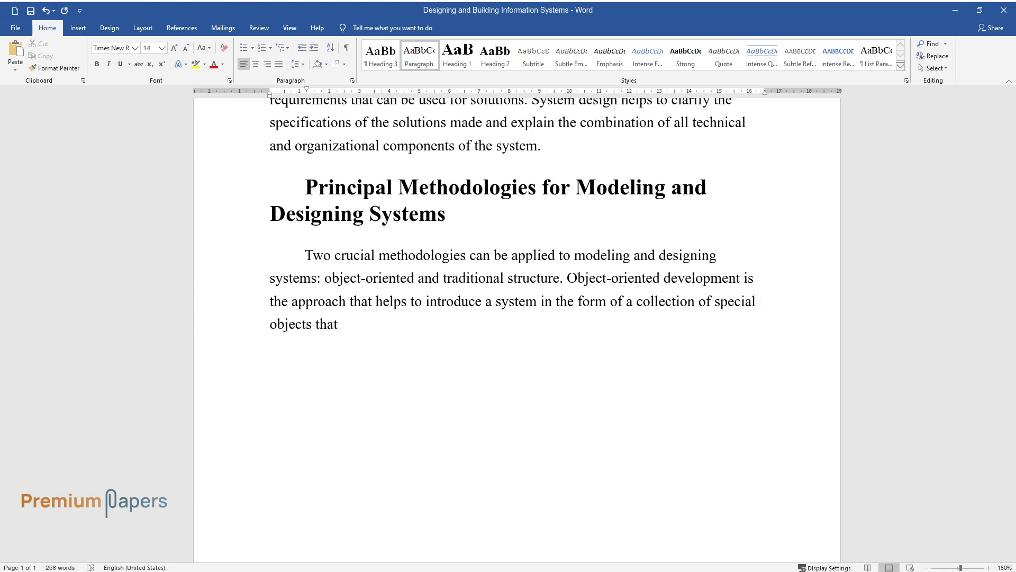
type("ects that can be used to combine data and d")
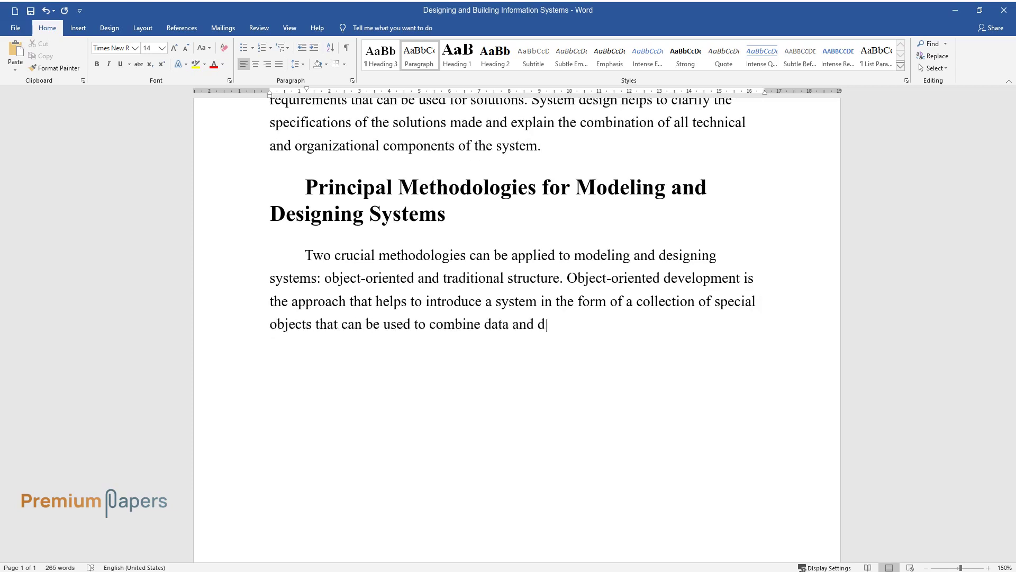
type("ifferent processes. An object is t")
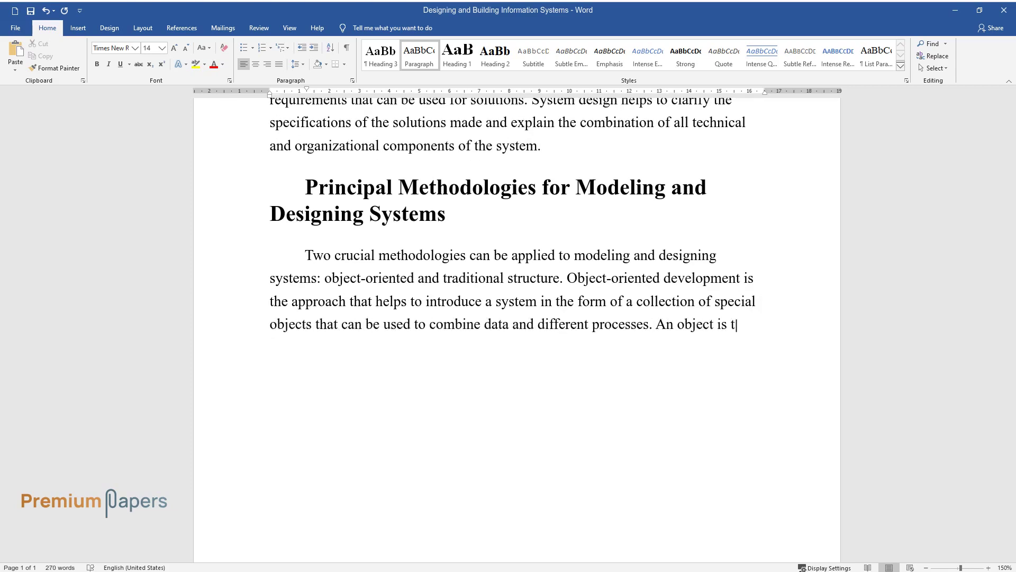
type("he basic unit of such an approach, and such concept")
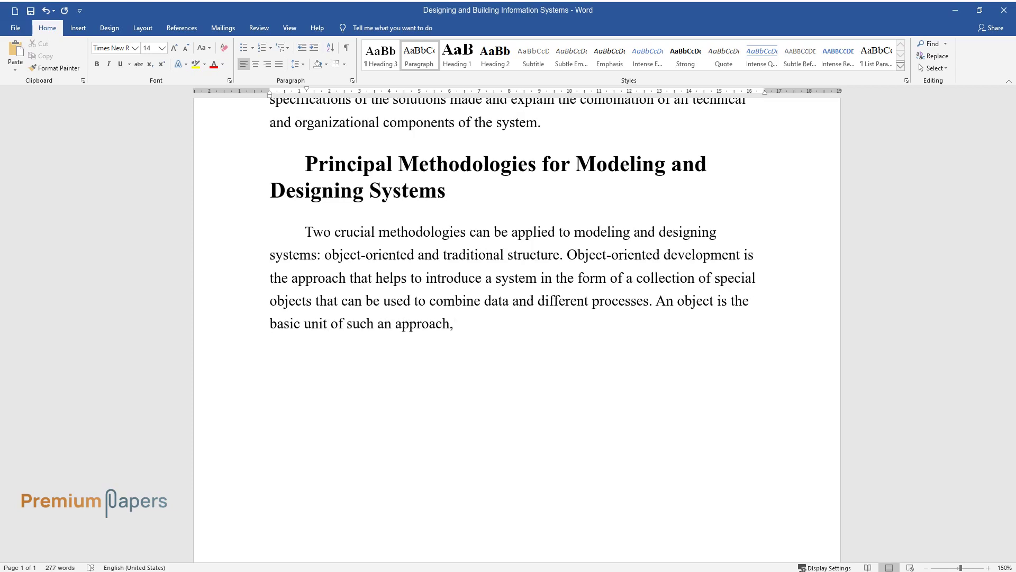
type("s as class and in")
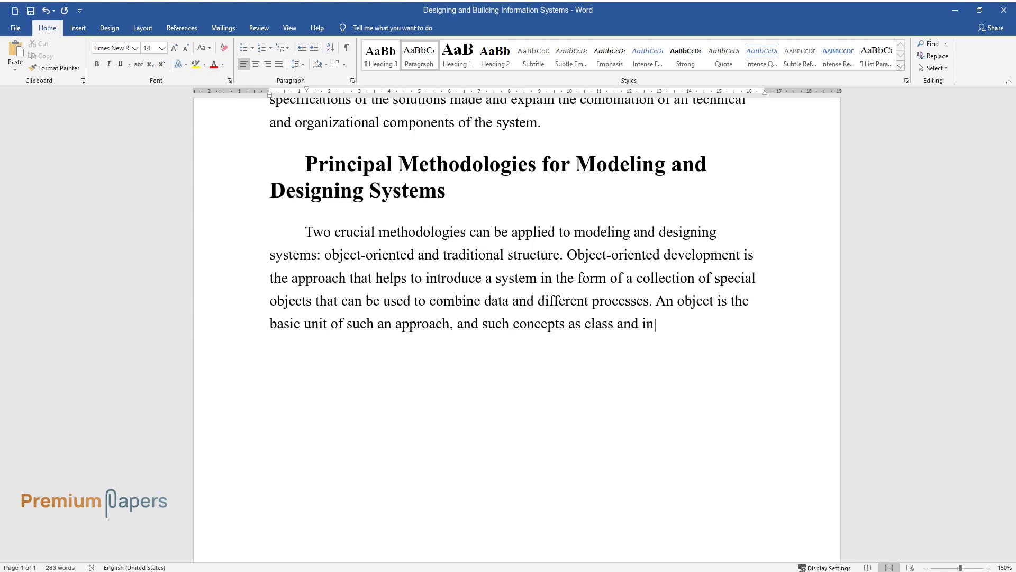
type("heritance are used as its backgro")
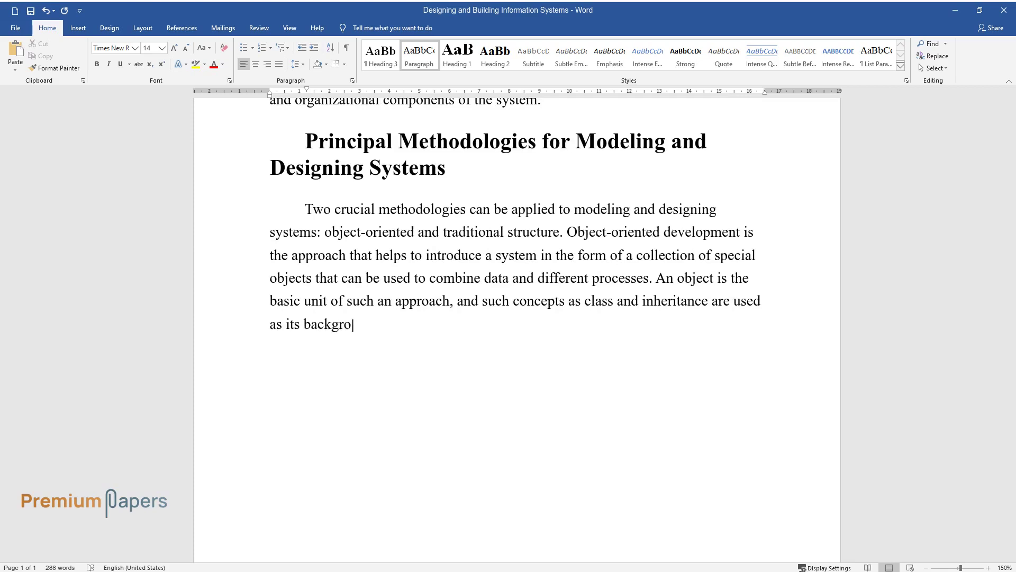
type("und. The focus of traditional str")
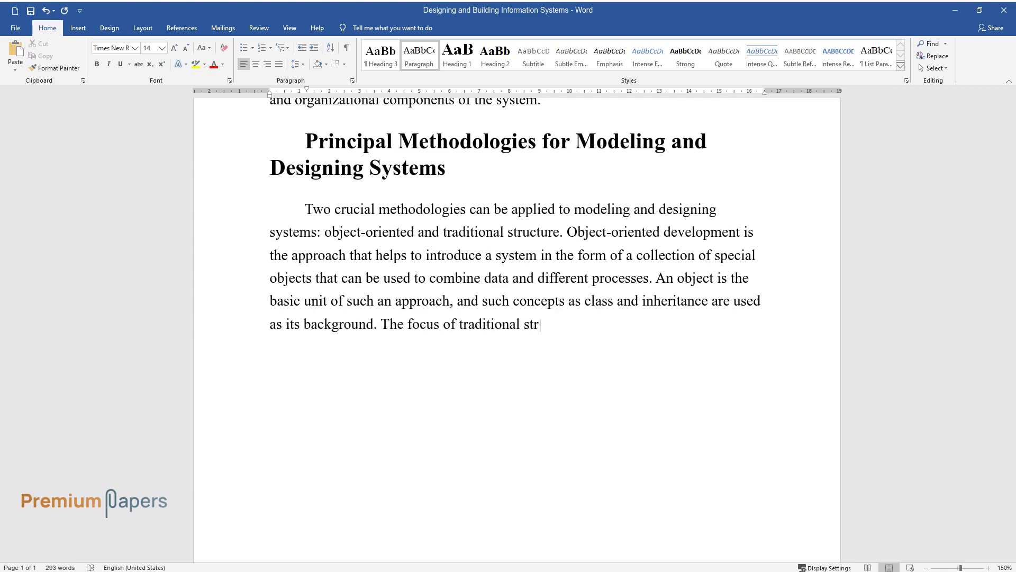
type("uctured methods is the separation o")
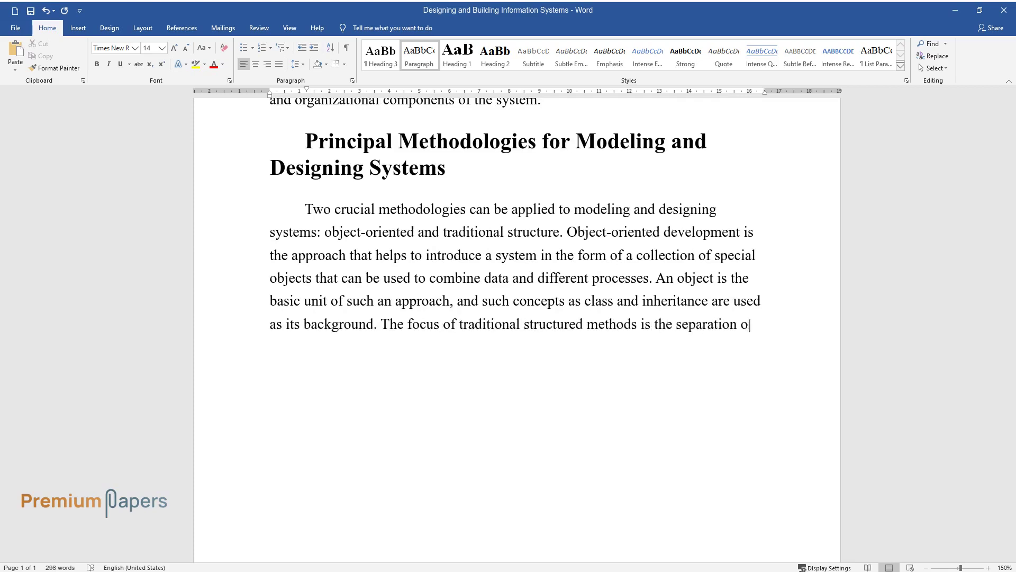
type("f modeling processes and data. The")
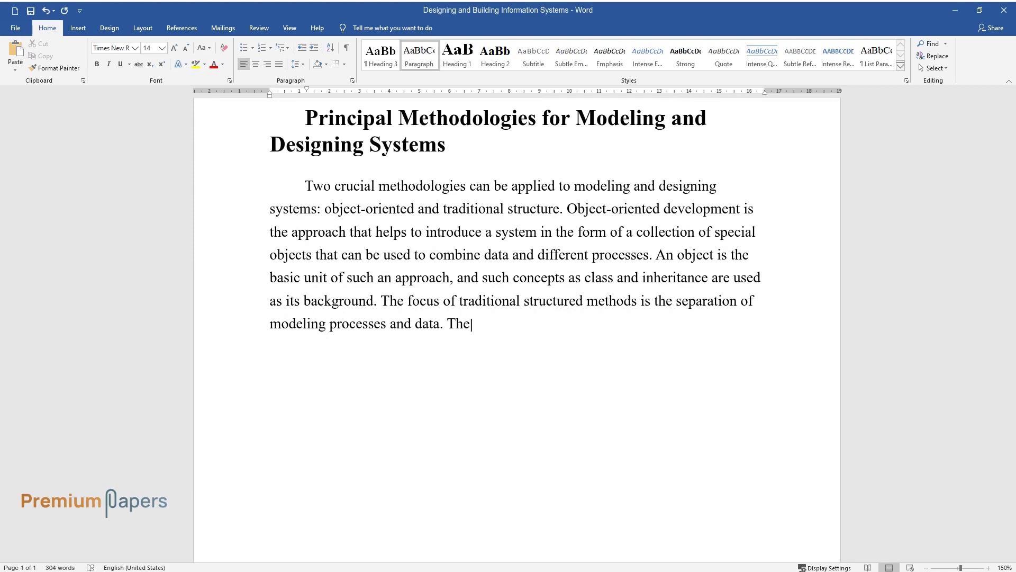
type(" data flow diagram is used to succ")
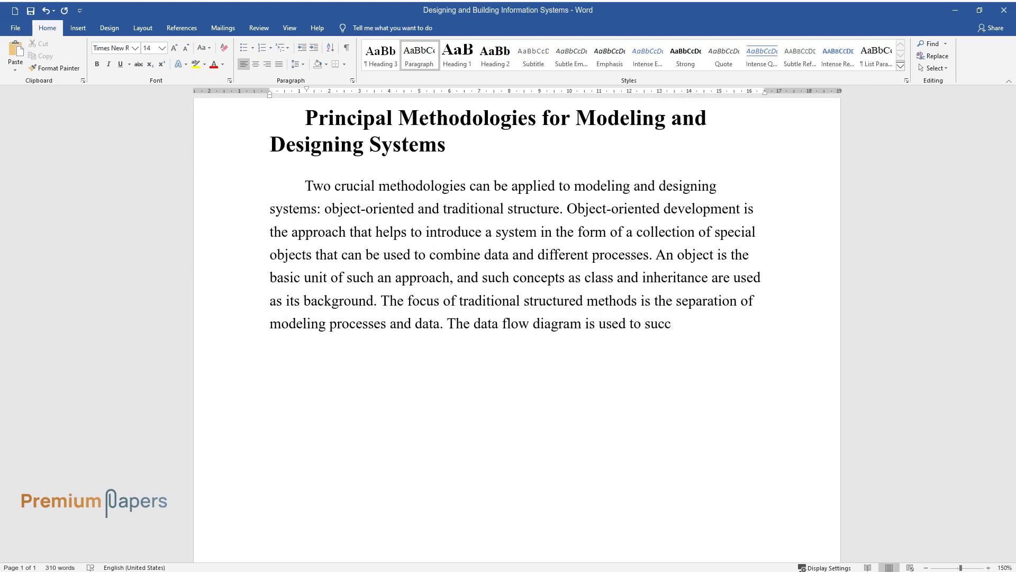
type("eed in structured")
type(" data analysis, a")
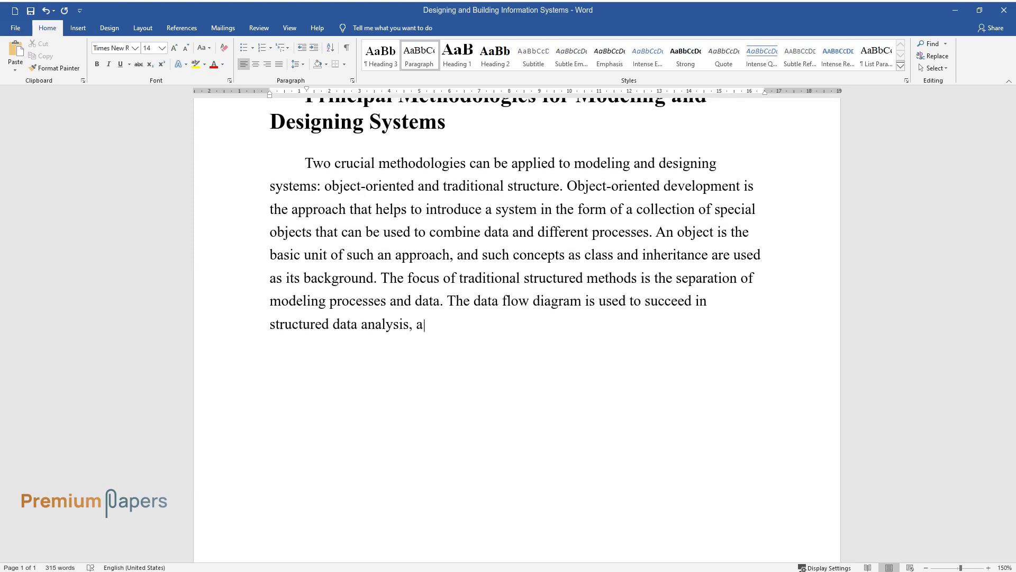
type("nd the chart is used to represent ")
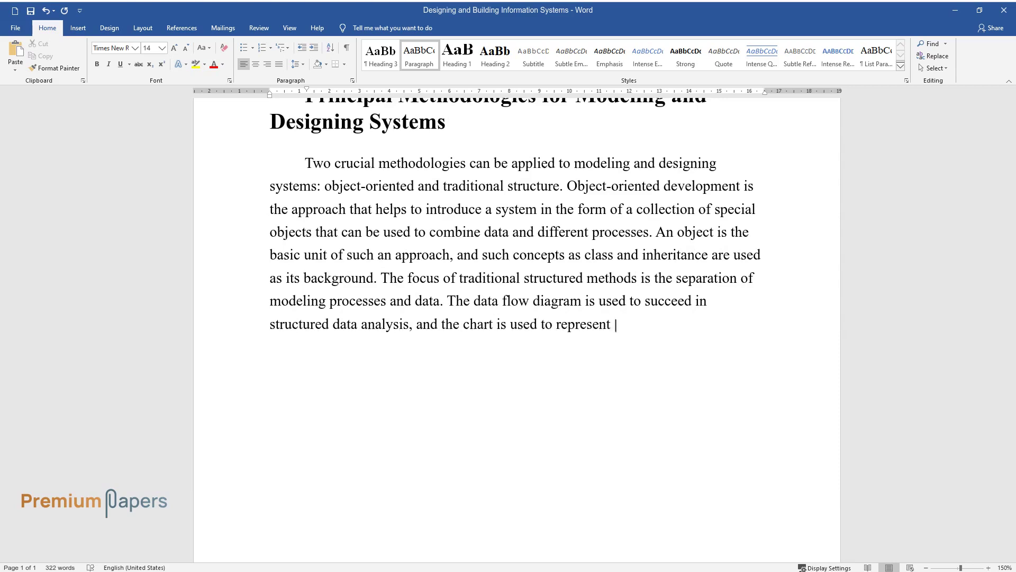
type("a structured software design.")
- Add the heading 'Alternative Methods for Building Information Systems: The Traditional Systems Life Cycle' on its own line
key("Return")
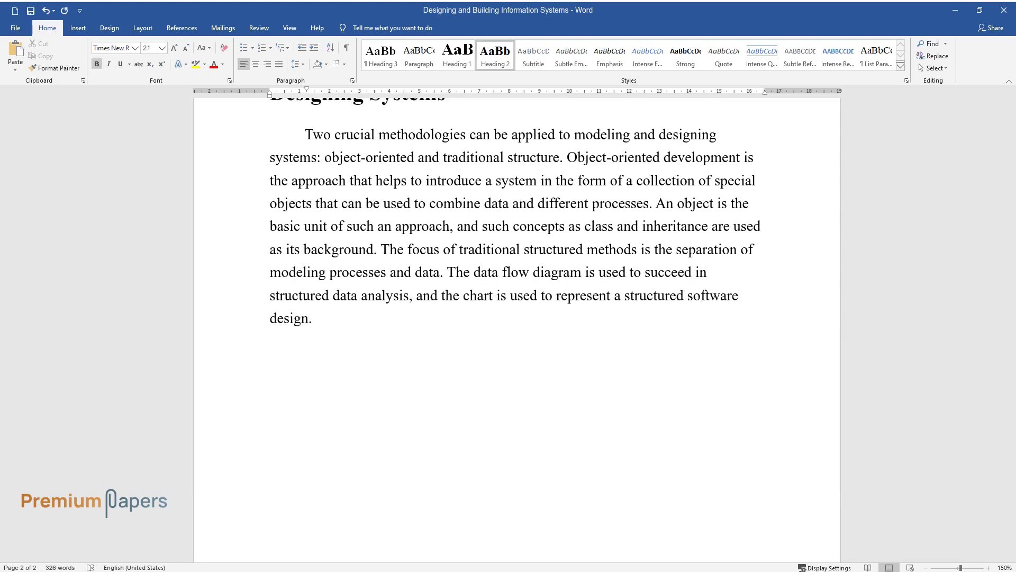
type("Alternative Method")
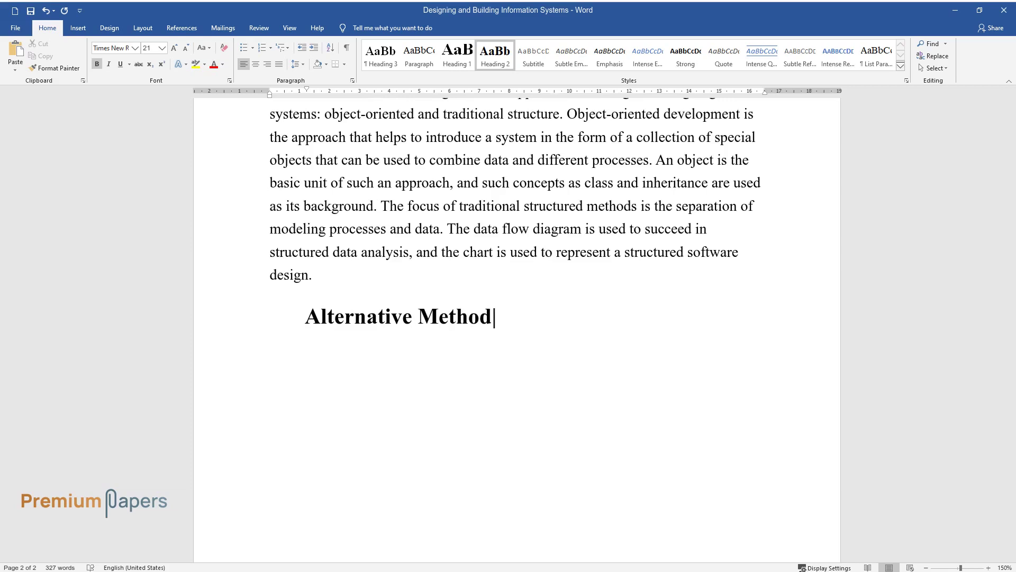
type("s for Building Information Sys")
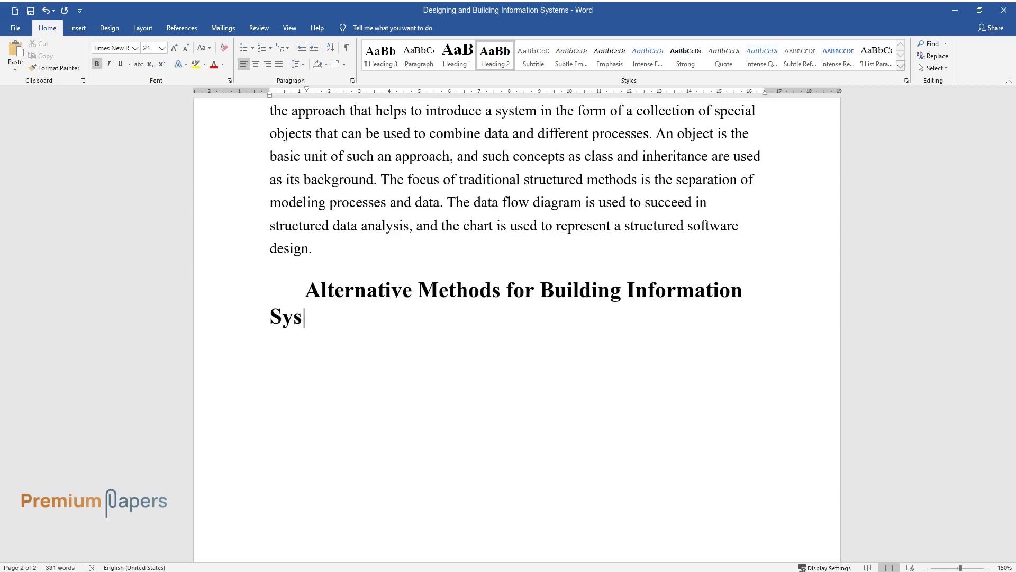
type("tems: The Traditional Systems ")
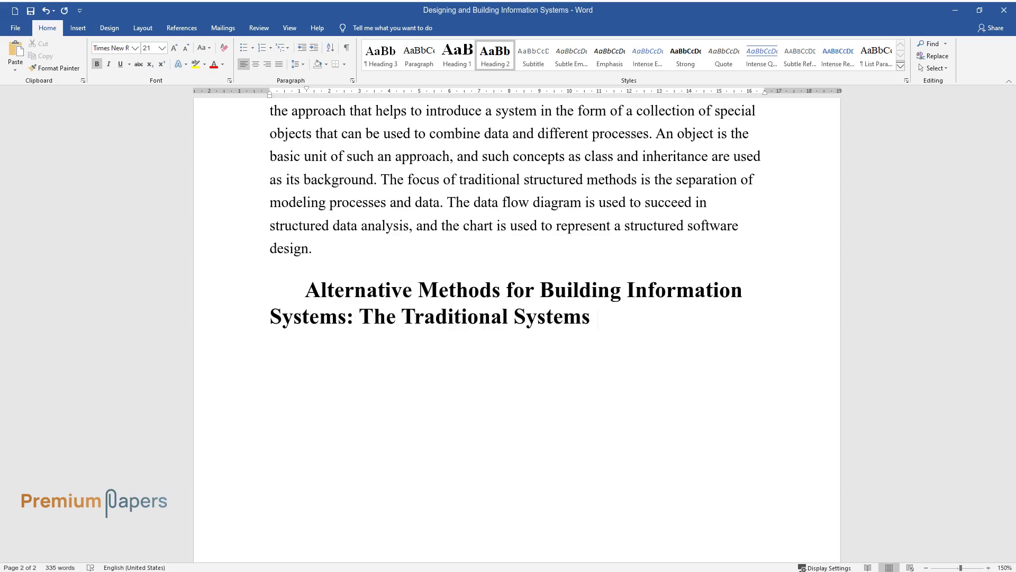
type("Life Cycle")
key("Return")
- Write the paragraph covering prototyping, outsourcing, end-user development and application software packages
type("S")
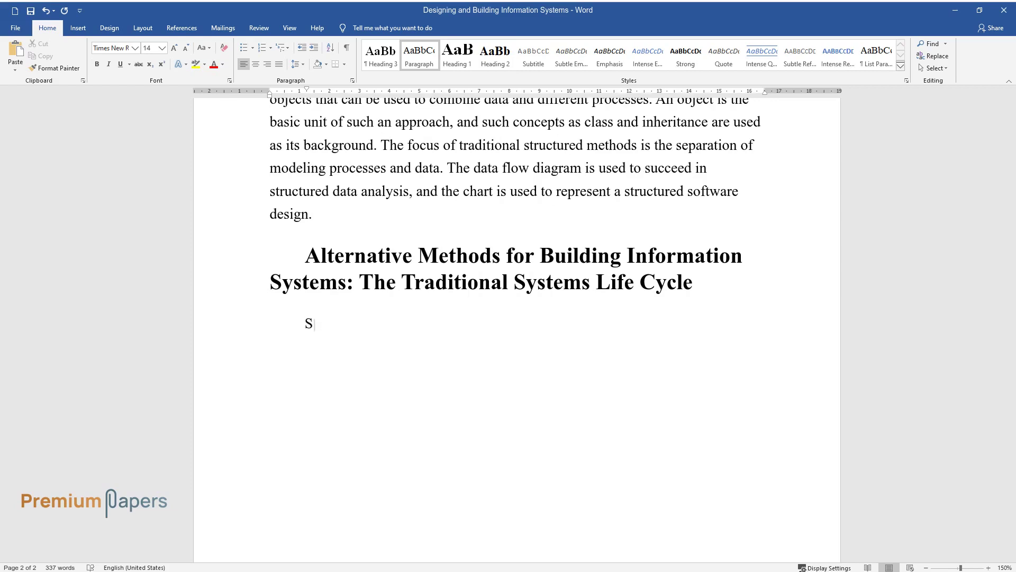
type("everal alternative methods can be u")
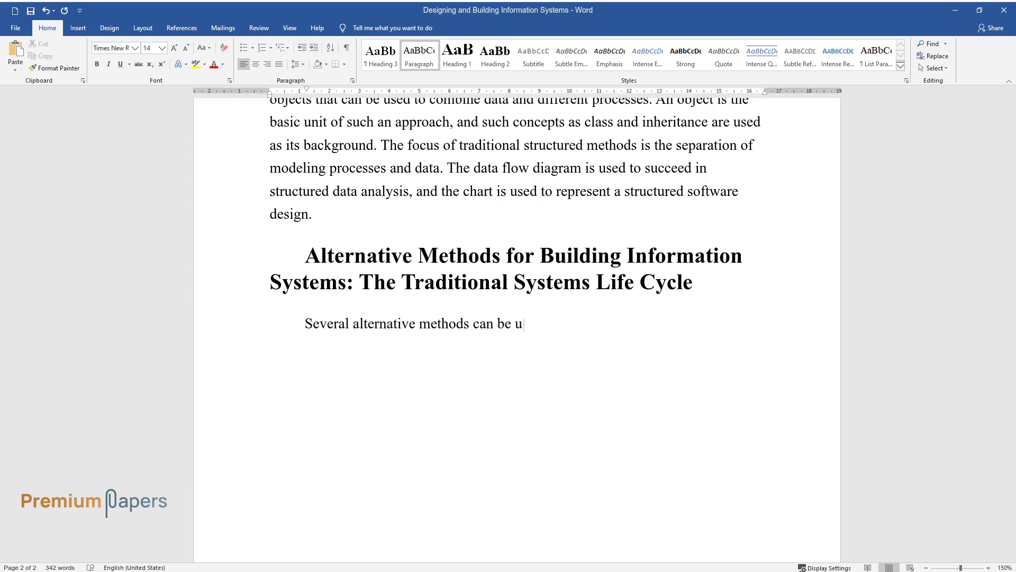
type("sed in a system-building process in")
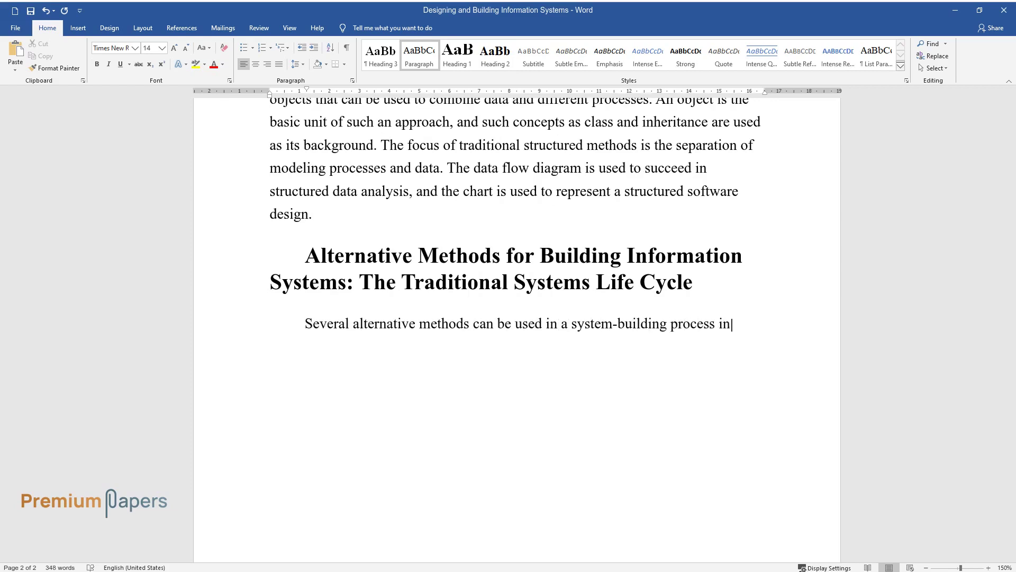
type(" different ways. They are prototypi")
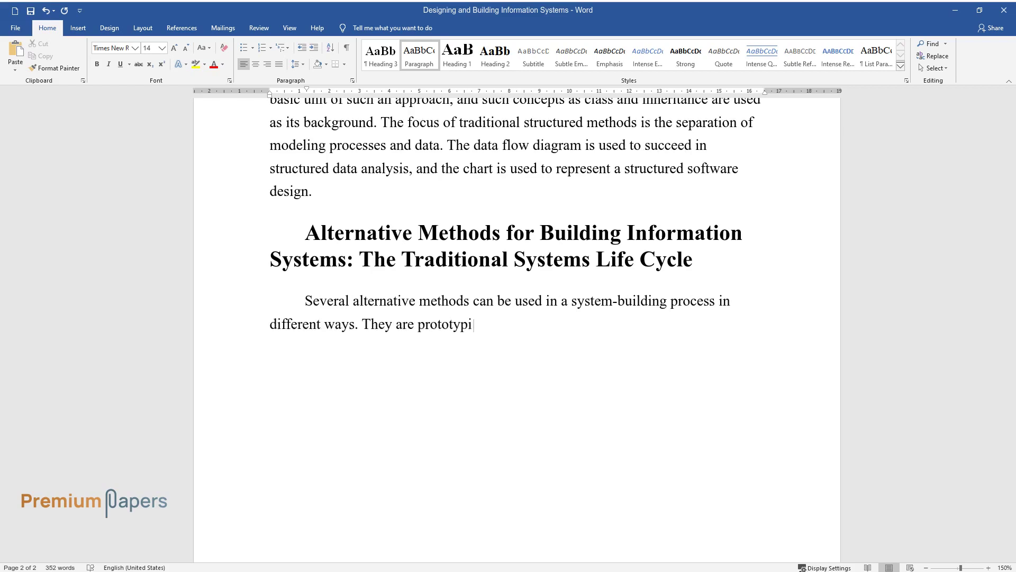
type("ng (the development of a new inexpen")
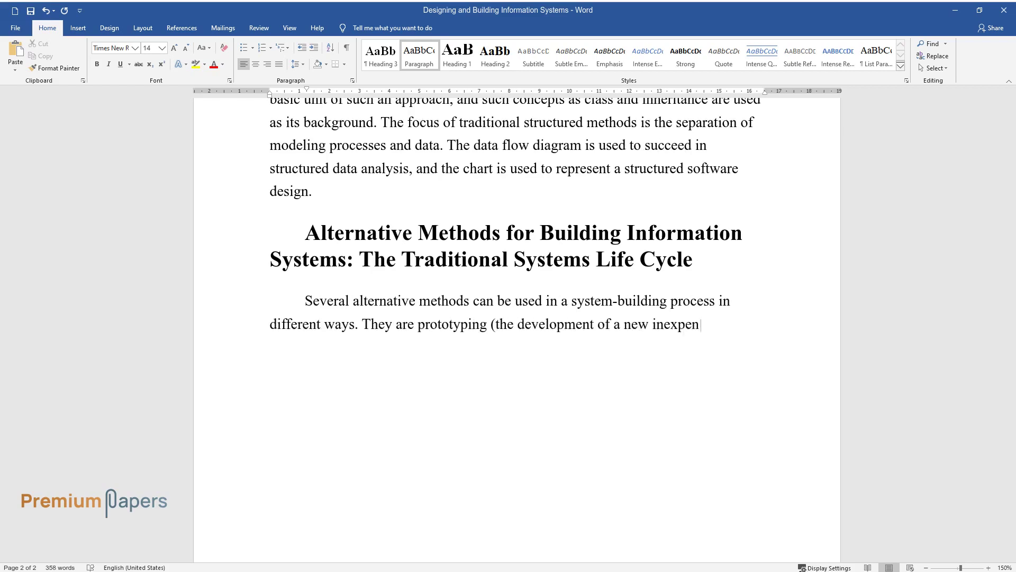
type("sive experimental system in a short")
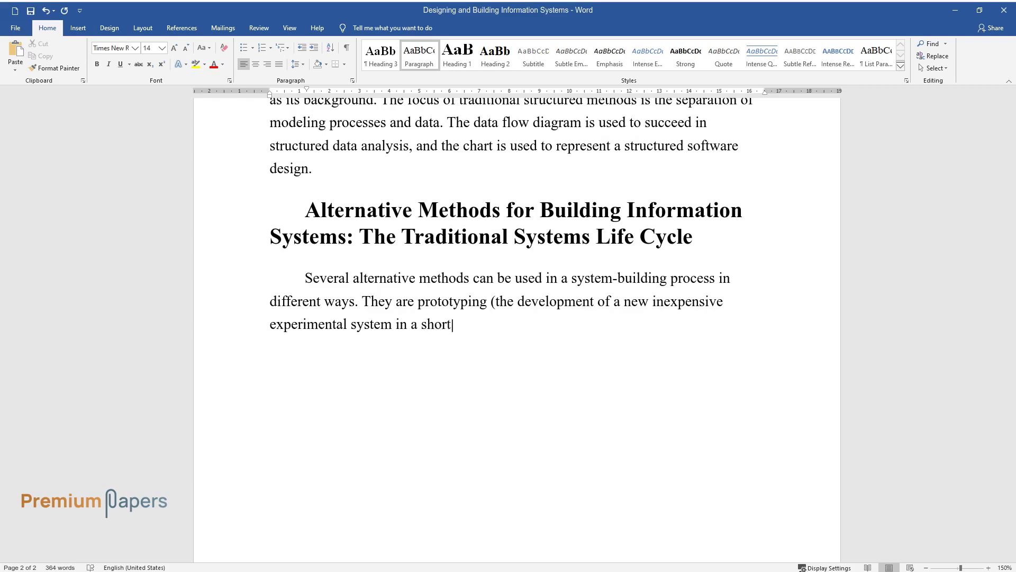
type(" period), outsourcing (the use of ")
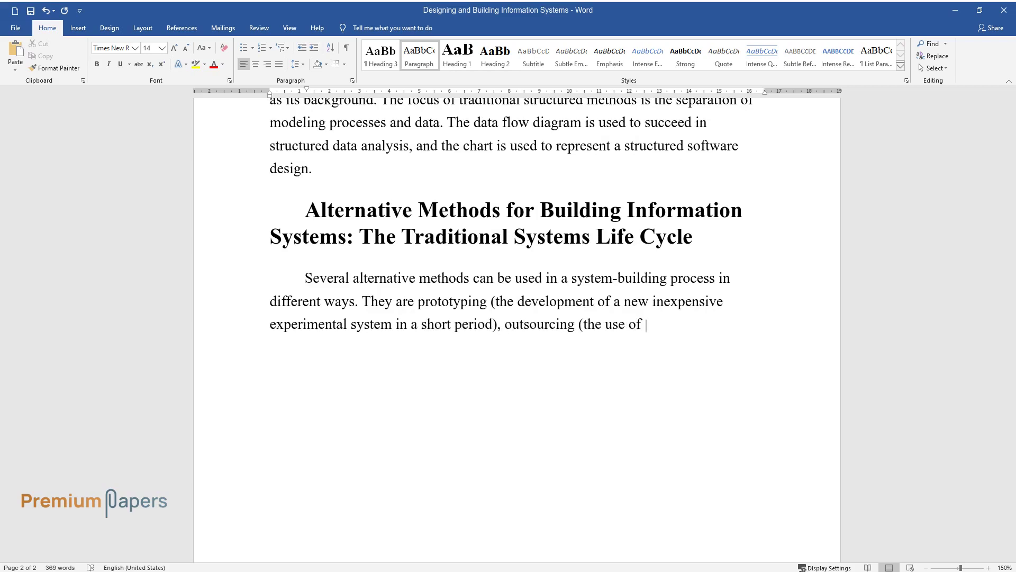
type("an external vendor is required to b")
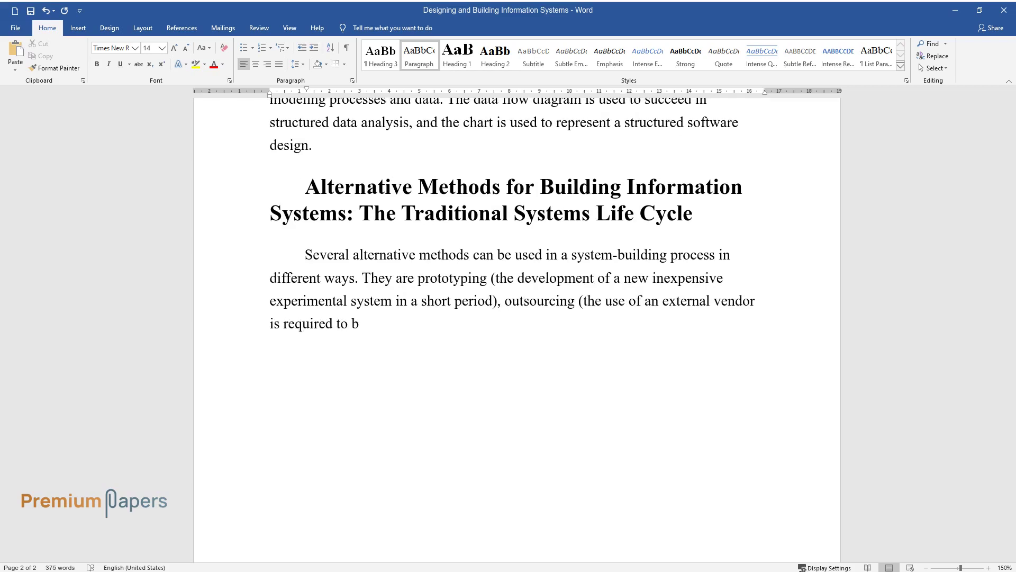
type("uild a system), end-user development")
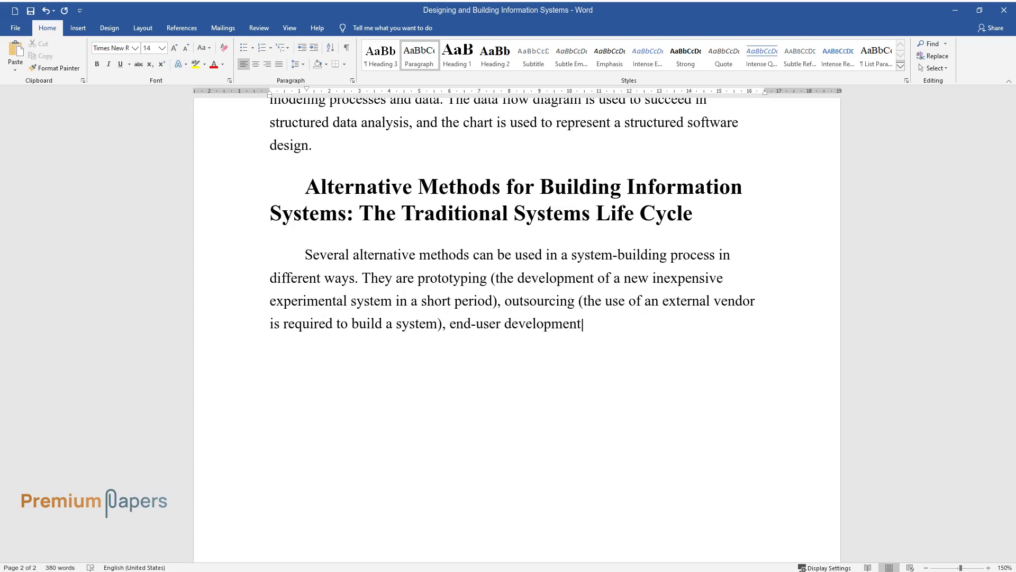
type(" (with its peculiar feature to prov")
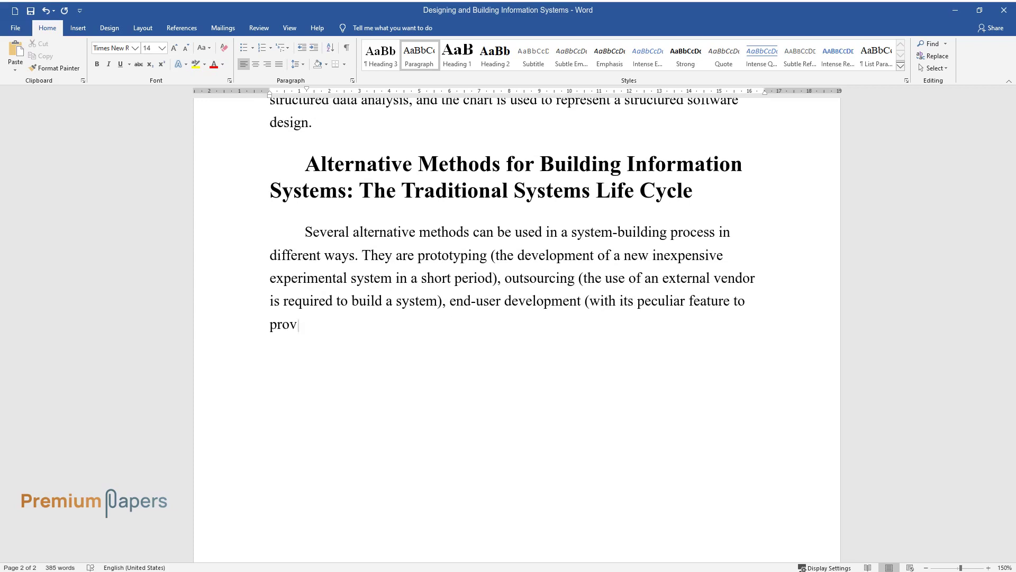
type("ide ordinary people with a chance t")
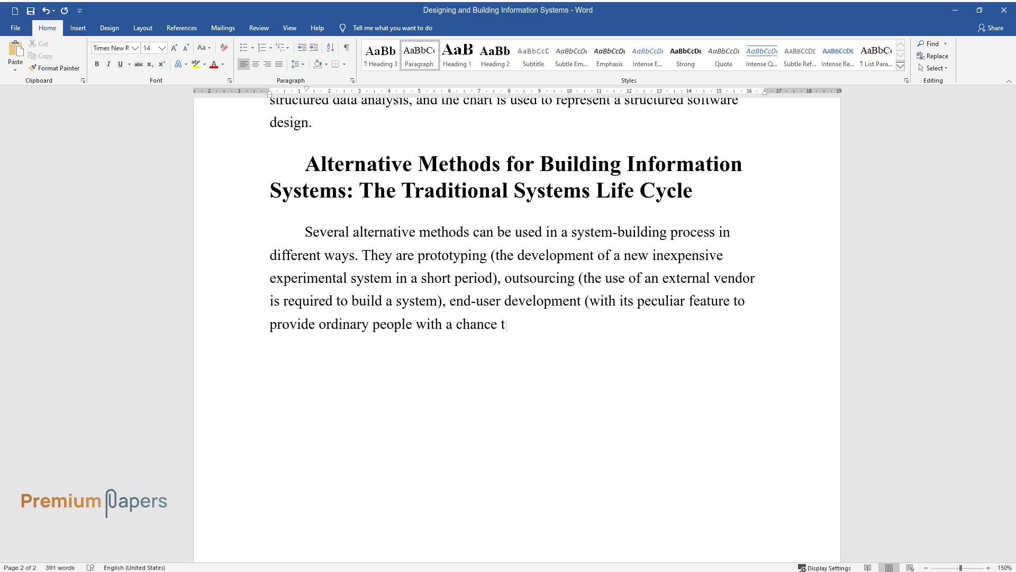
type("o develop an information system wit")
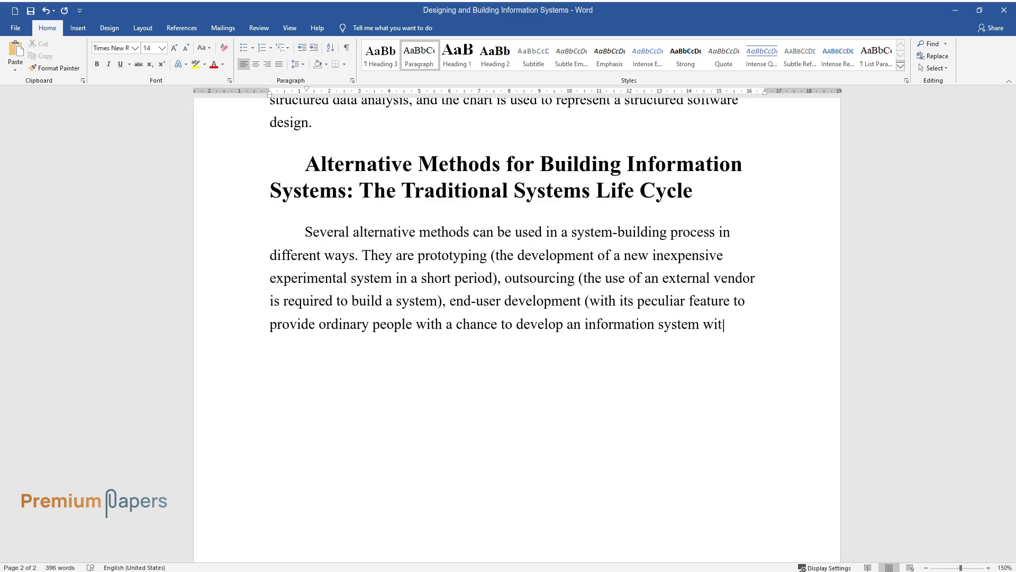
type("hout or with little technical help)")
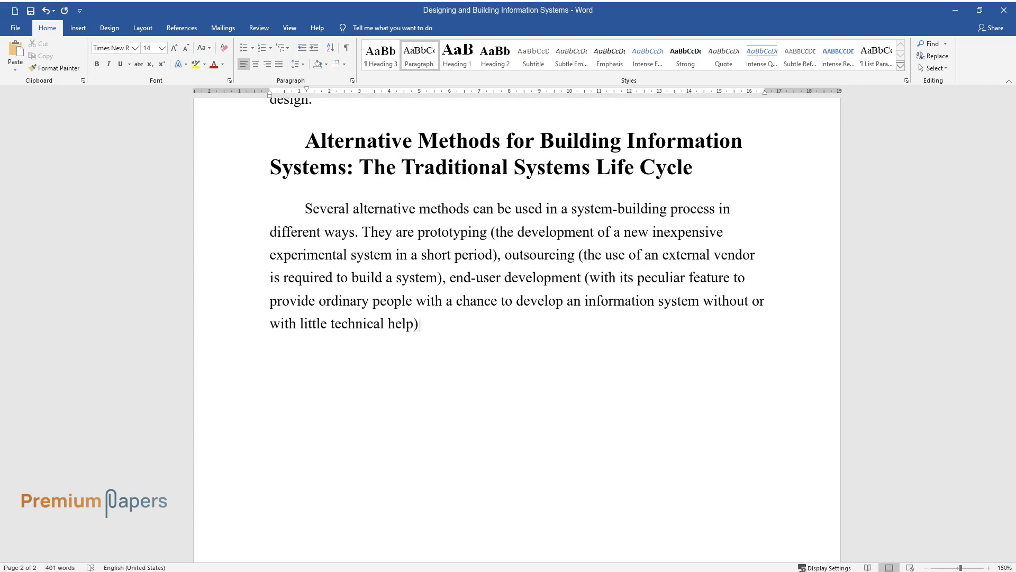
type(", and some application software pac")
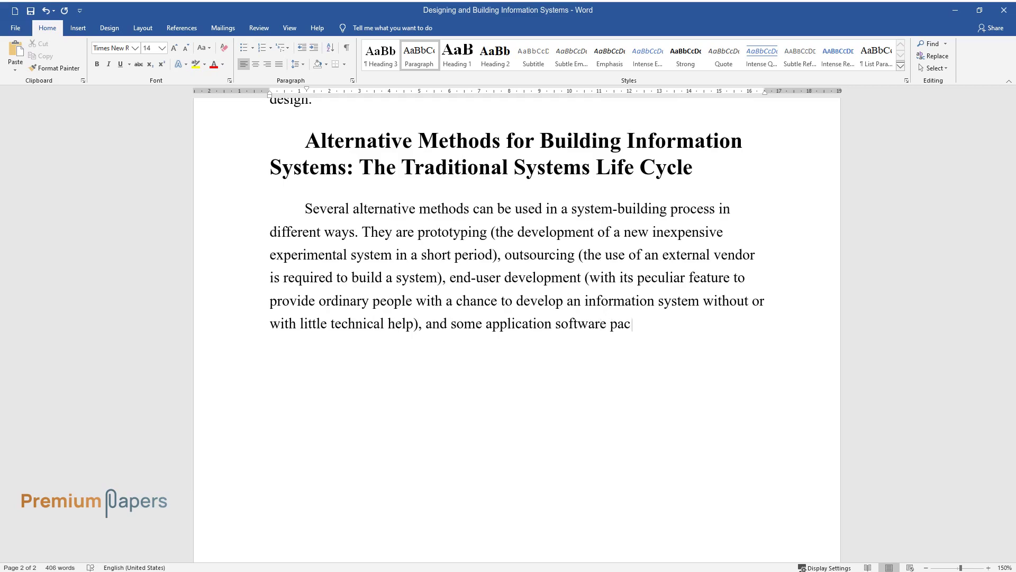
type("kages (they can be used to reduce t")
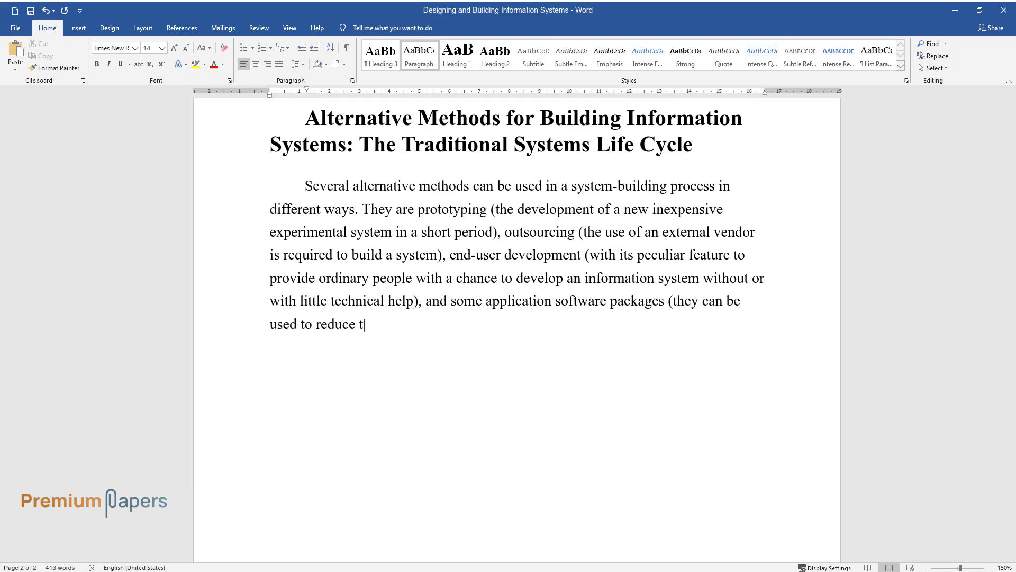
type("he volume of work in designing, pro")
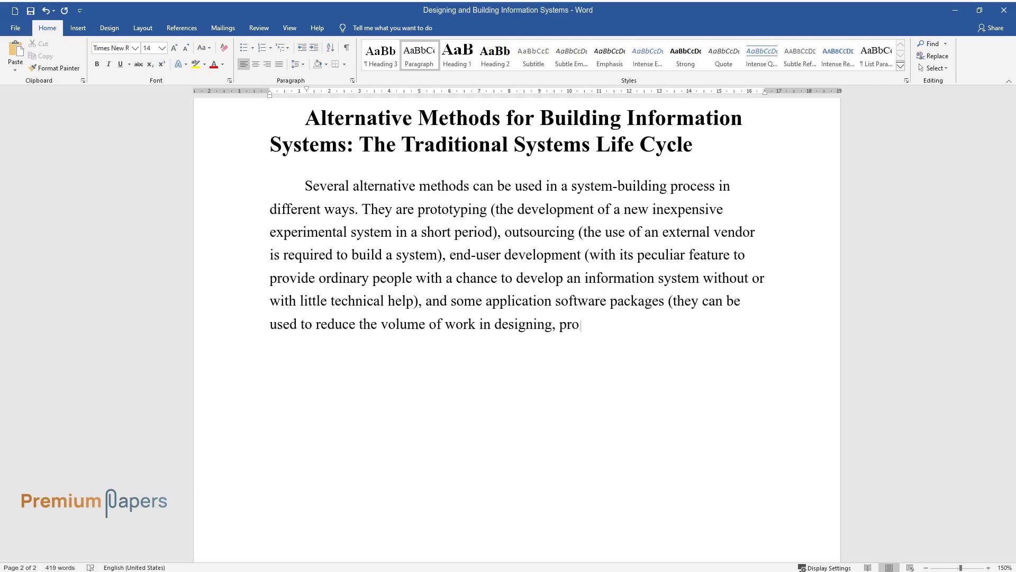
type("gramming, and other activities of the system development proce")
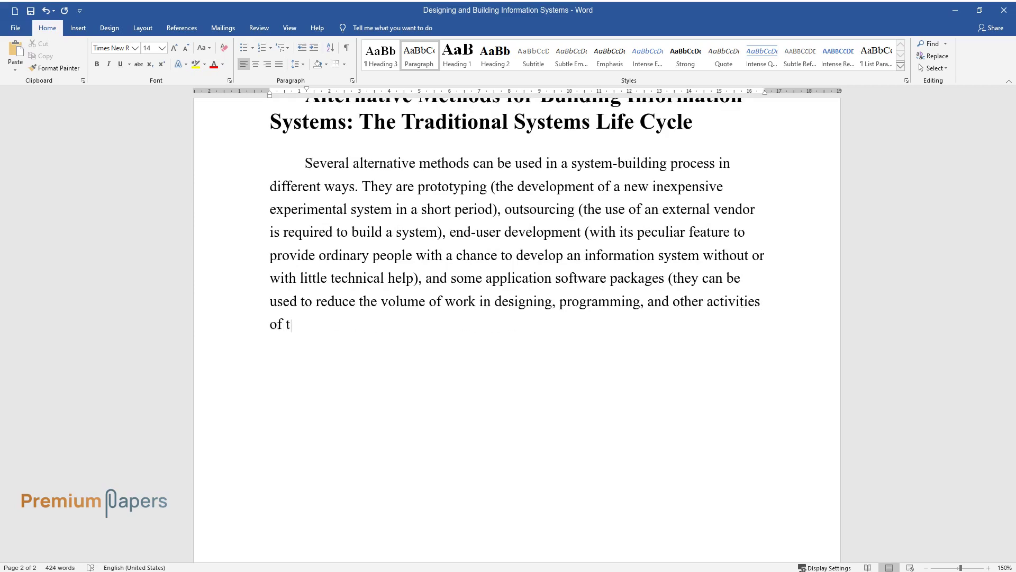
type("ss.")
key("Return")
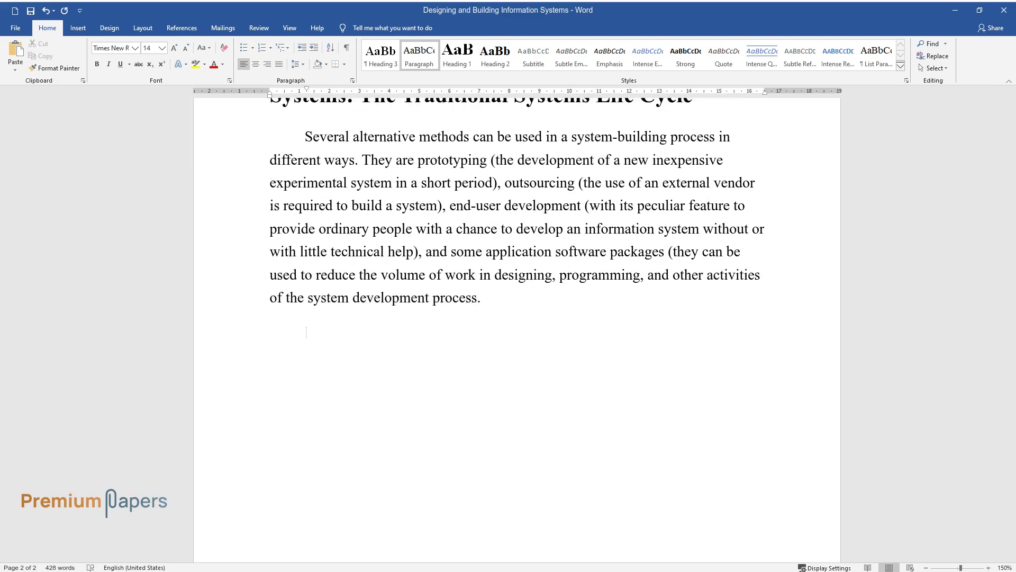
- Write the traditional systems life cycle paragraph, listing stages from project definition to post-implementation
type("The traditiona")
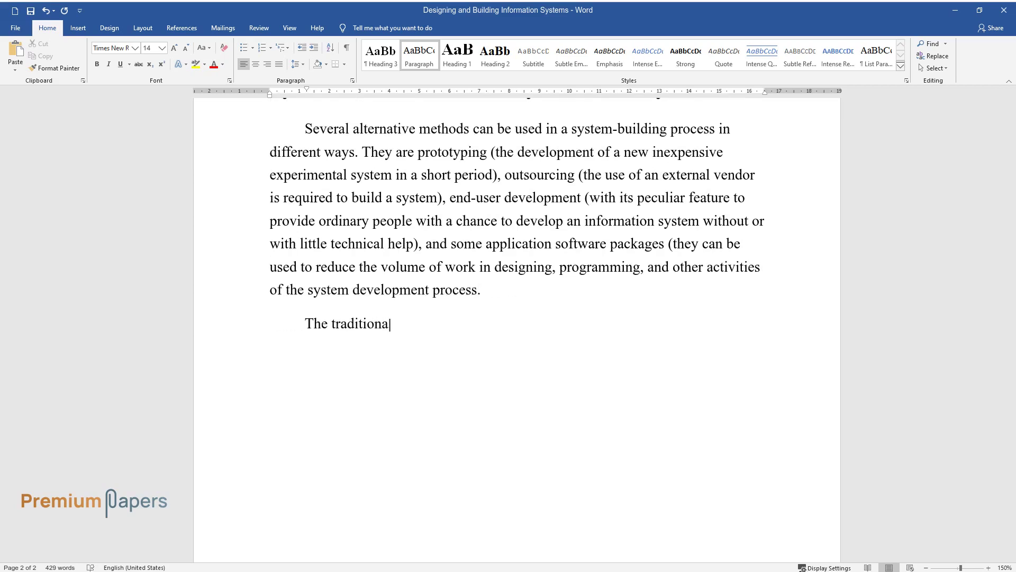
type("l systems life cycle is another al")
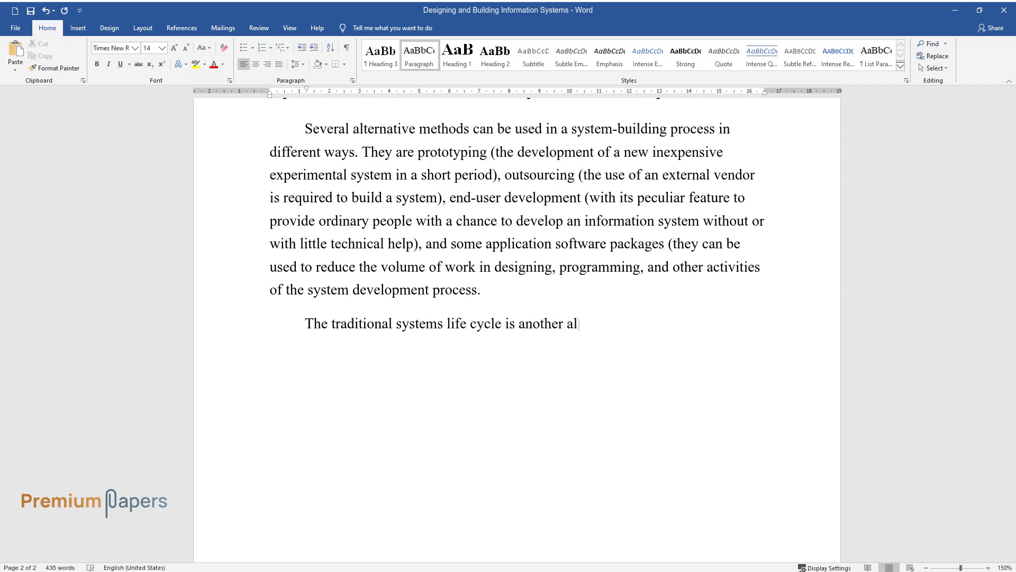
type("ternative method. It is one of the ")
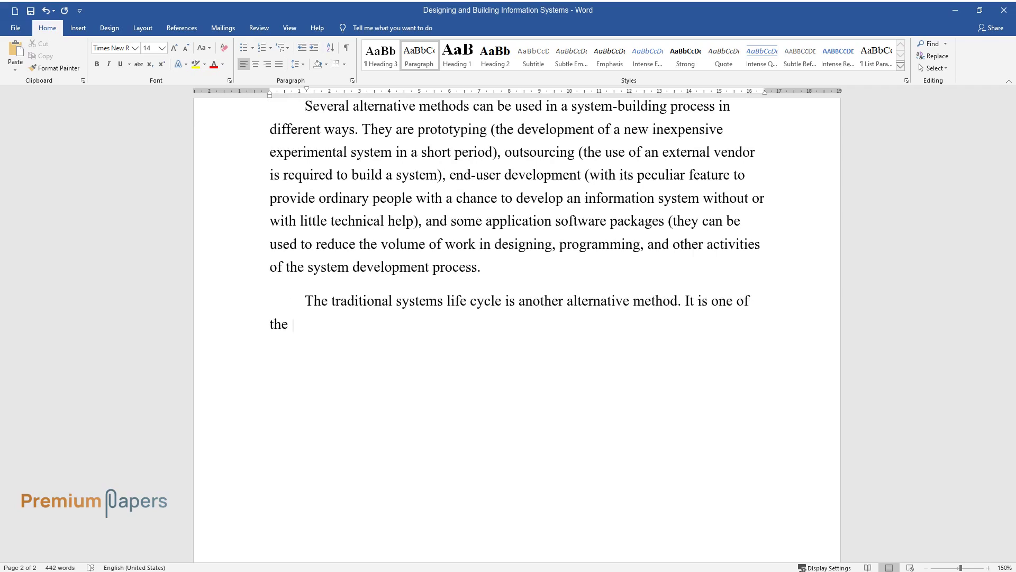
type("oldest approaches that promote sys")
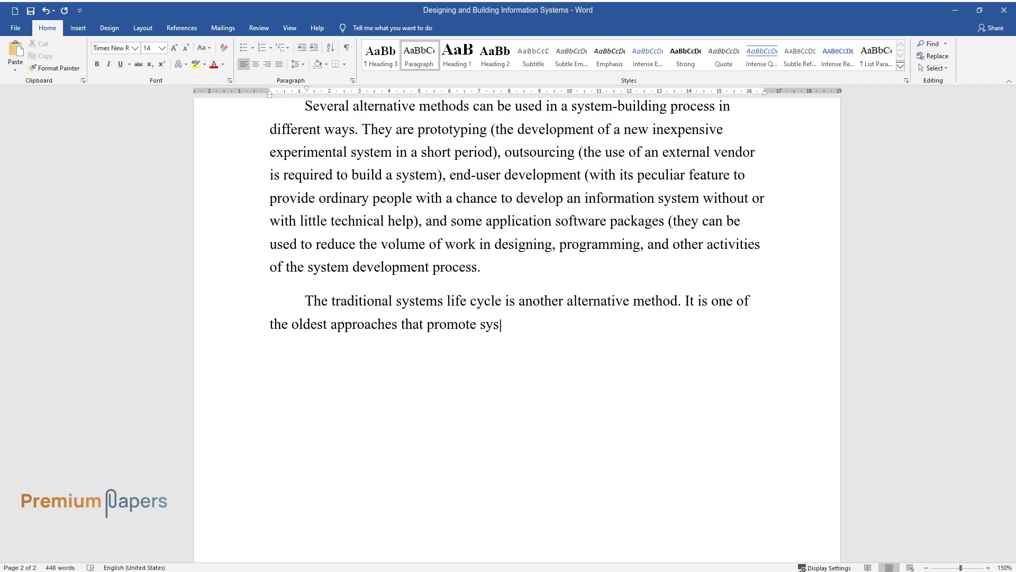
type("tems building in several formal st")
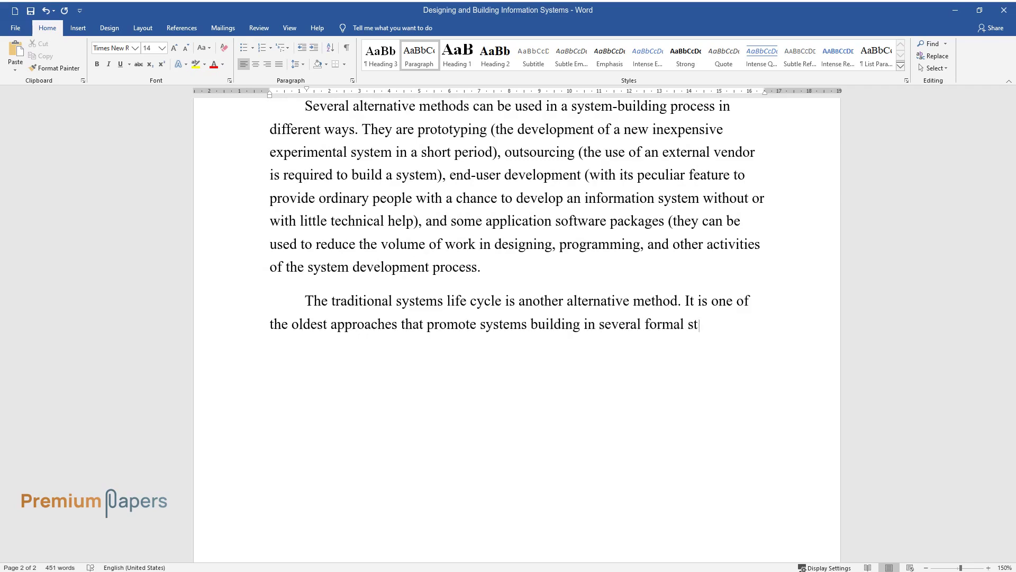
type("h stage has to be sequentially con")
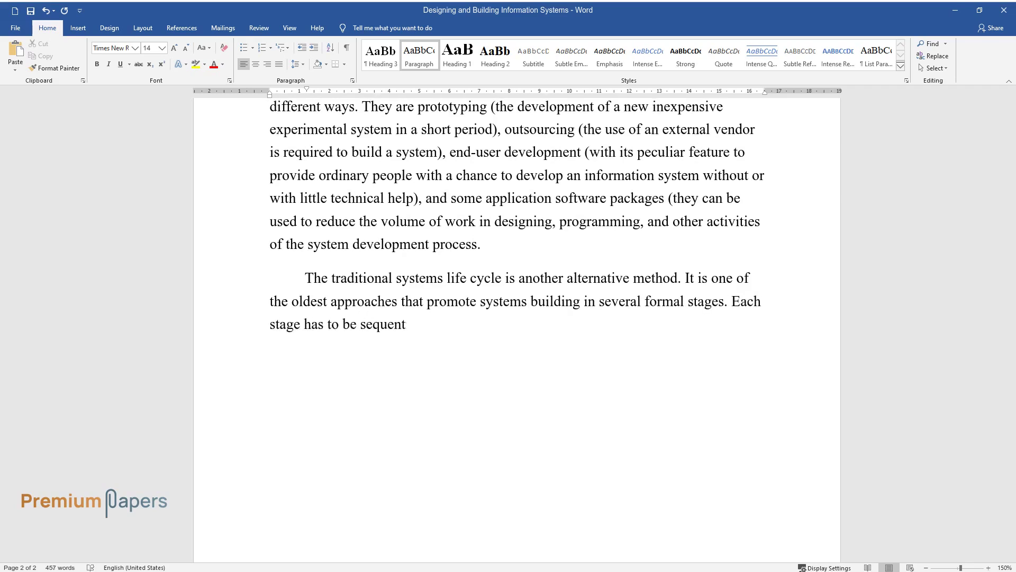
type("nected to each other and b")
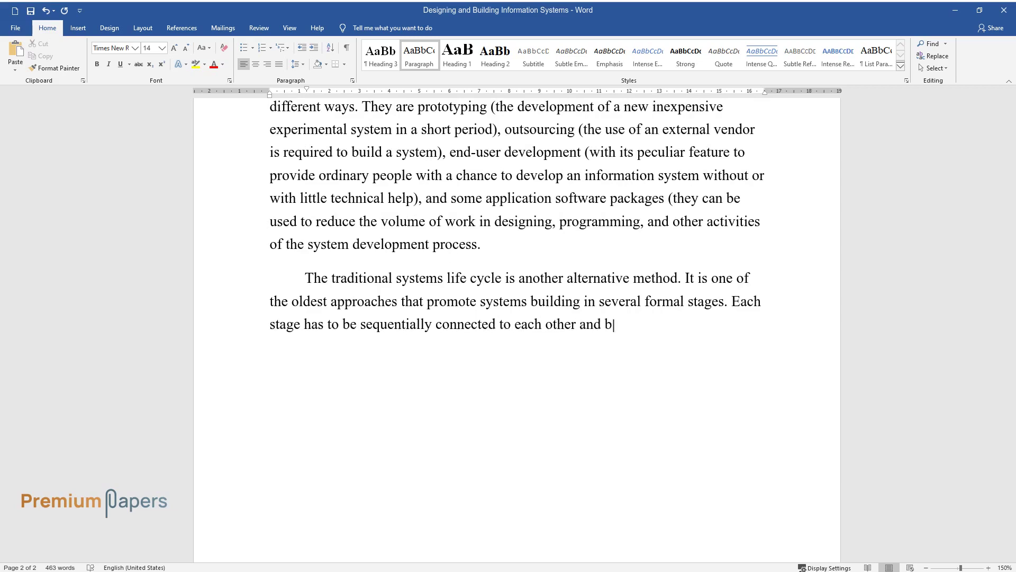
type("egins only after the previous stage is formally approved: pro")
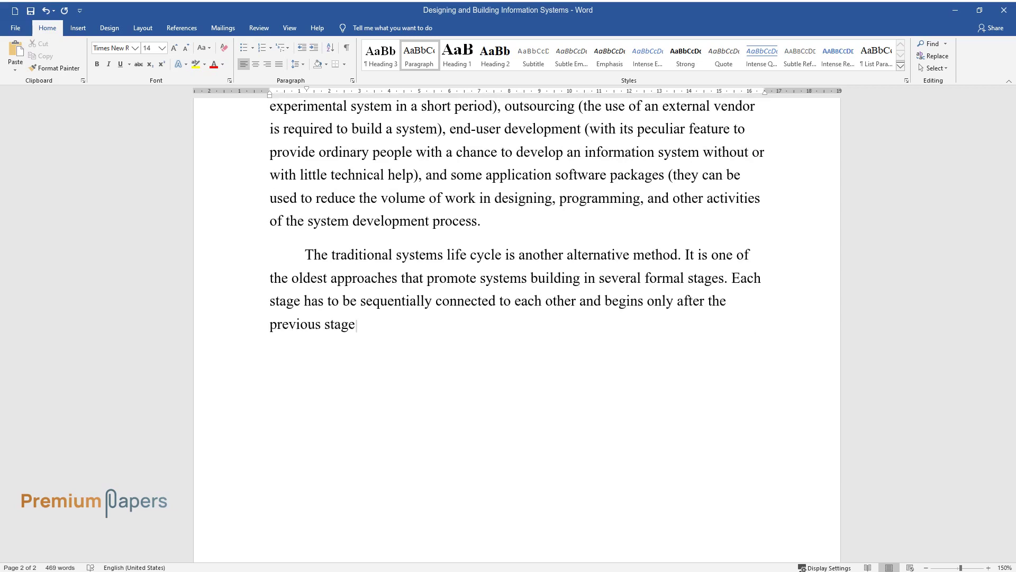
type("ject def")
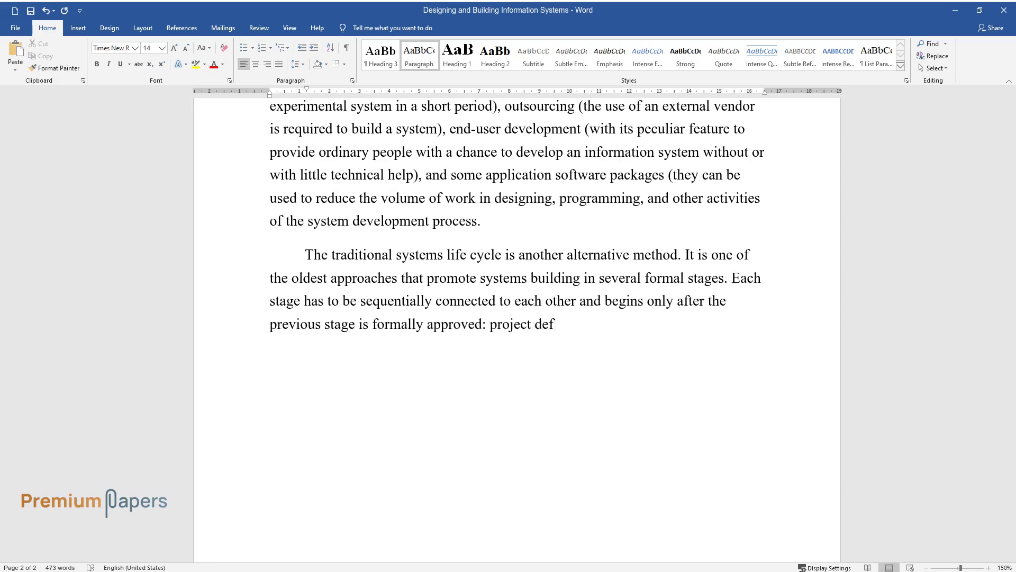
type("inition (the identification of a pr")
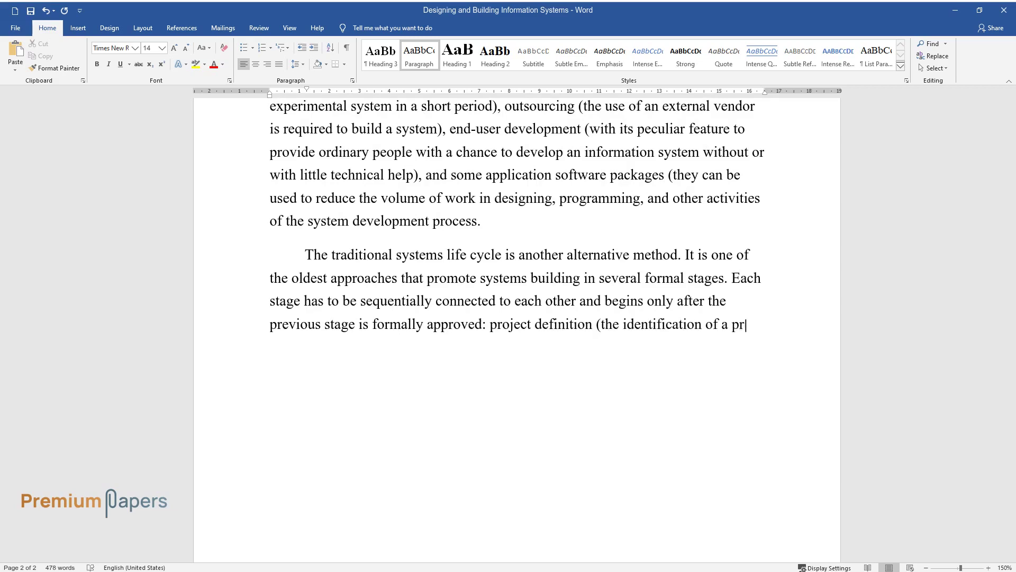
type("oblem and solution), systems study")
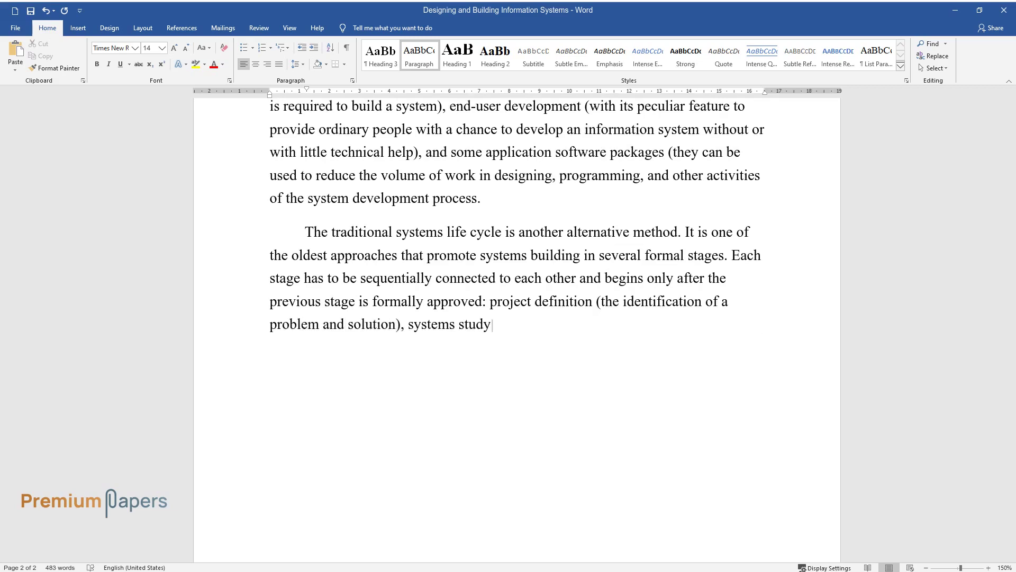
type(" (the analysis of problems and eval")
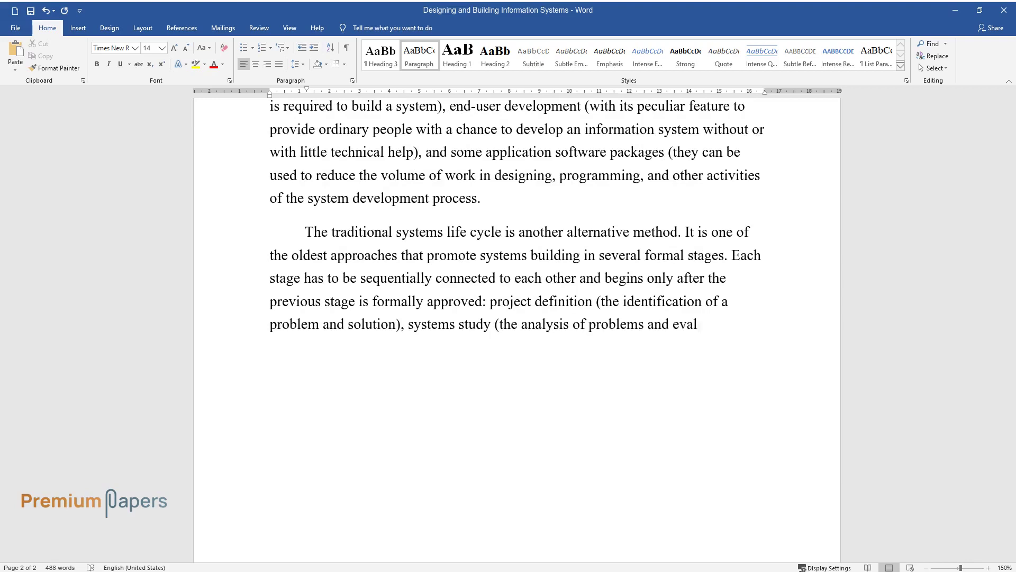
type("uation of solutions), design (specification")
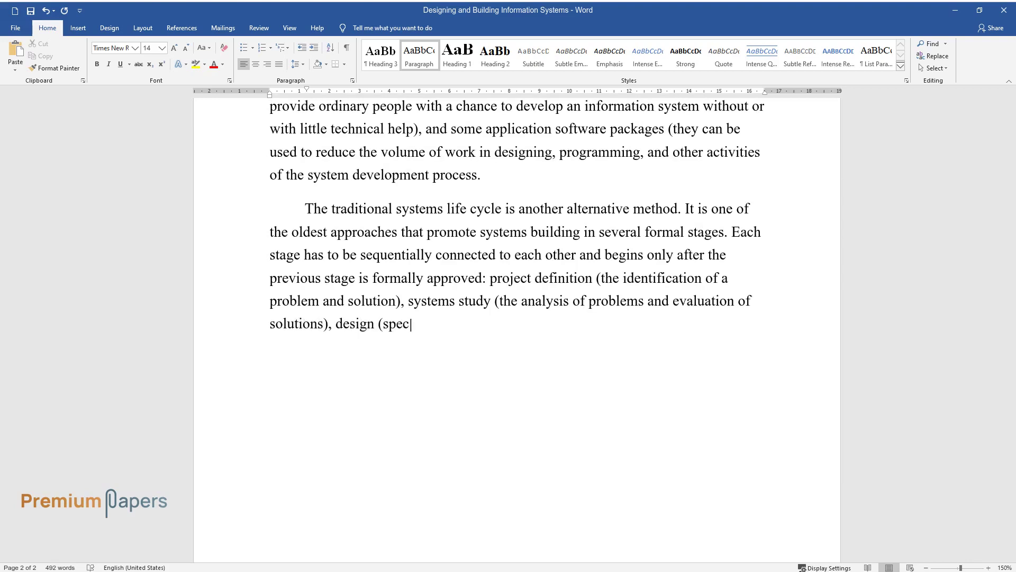
type("s of a solution), programm")
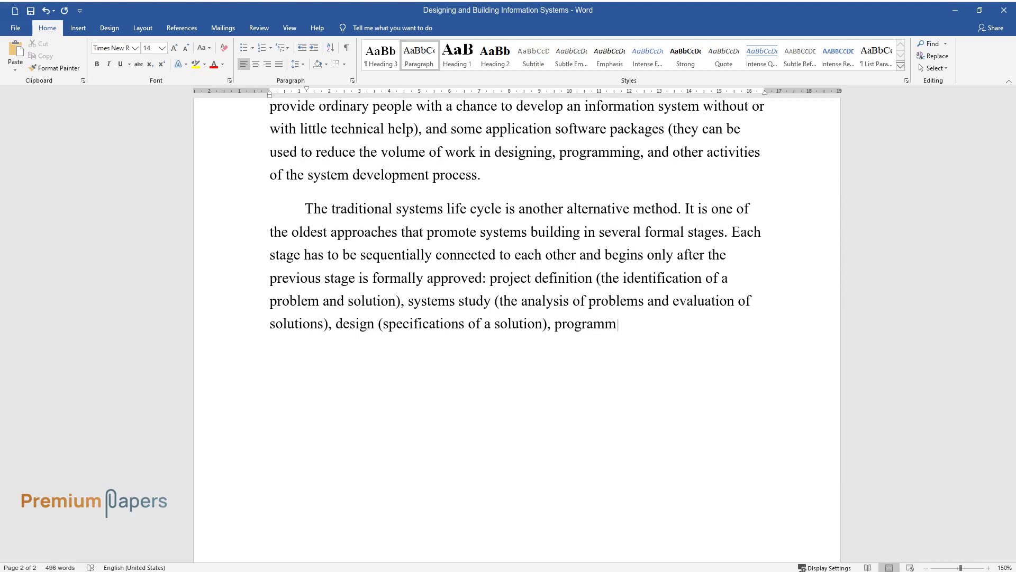
type("ing (the choice of software programs), installation ")
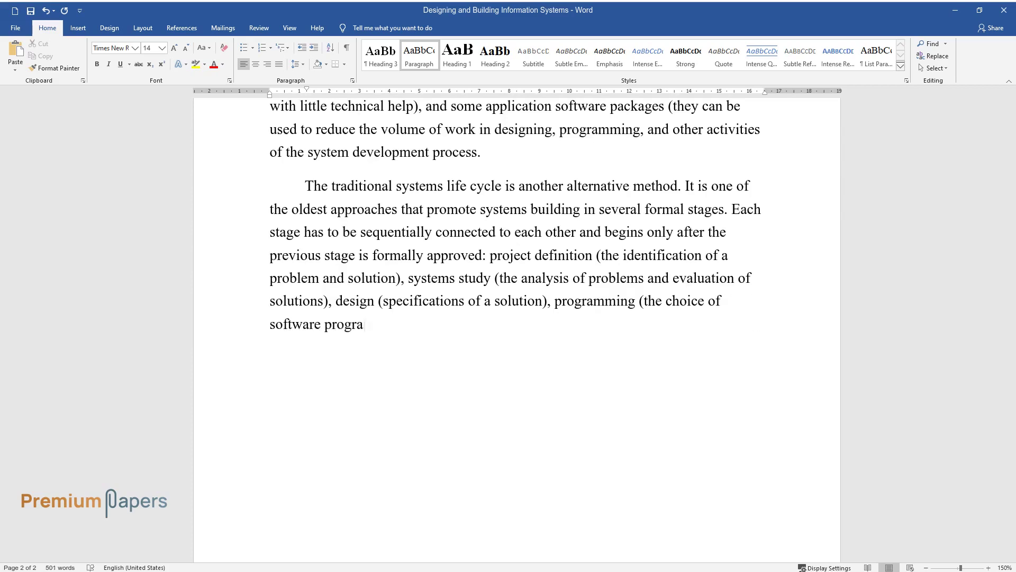
type("(the way of how a")
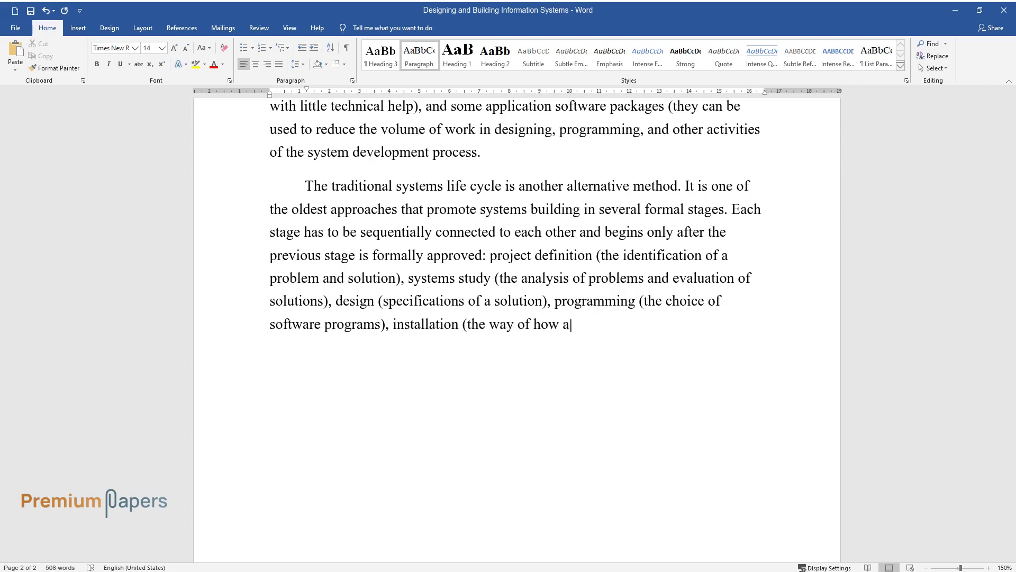
type(" new system is put in operation),")
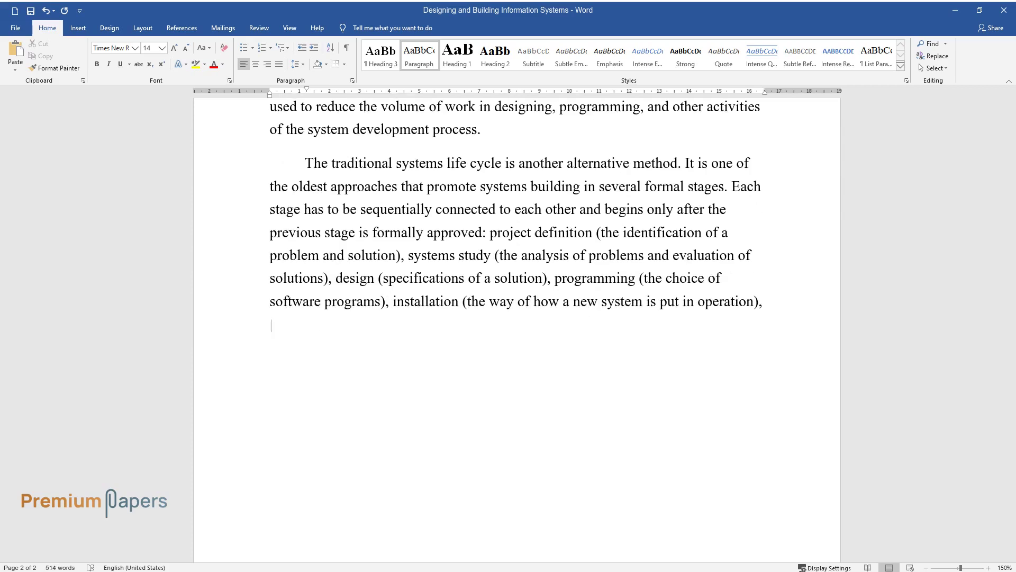
type(" post-implementation (the analysis o")
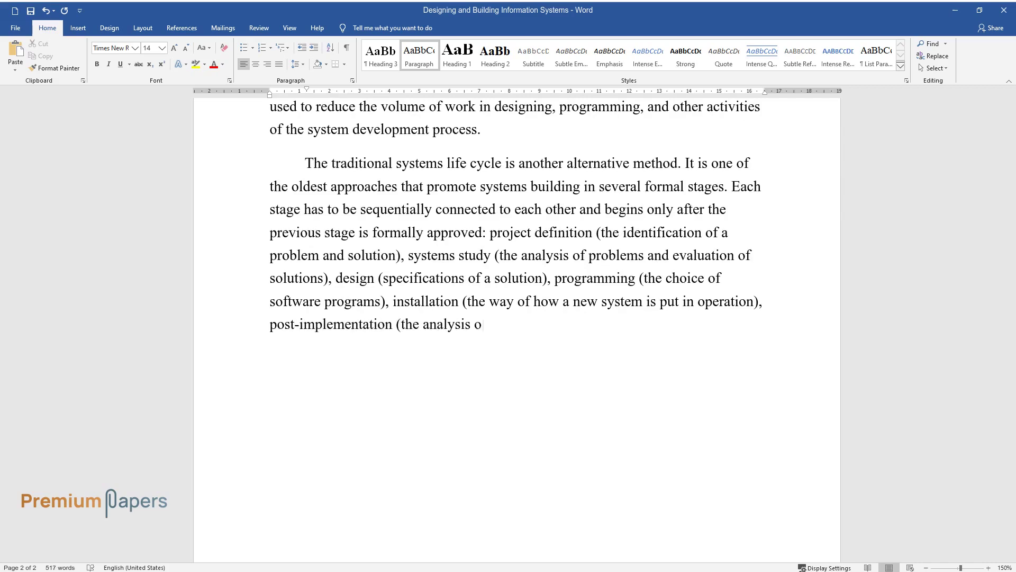
type("f the work and the results achieve")
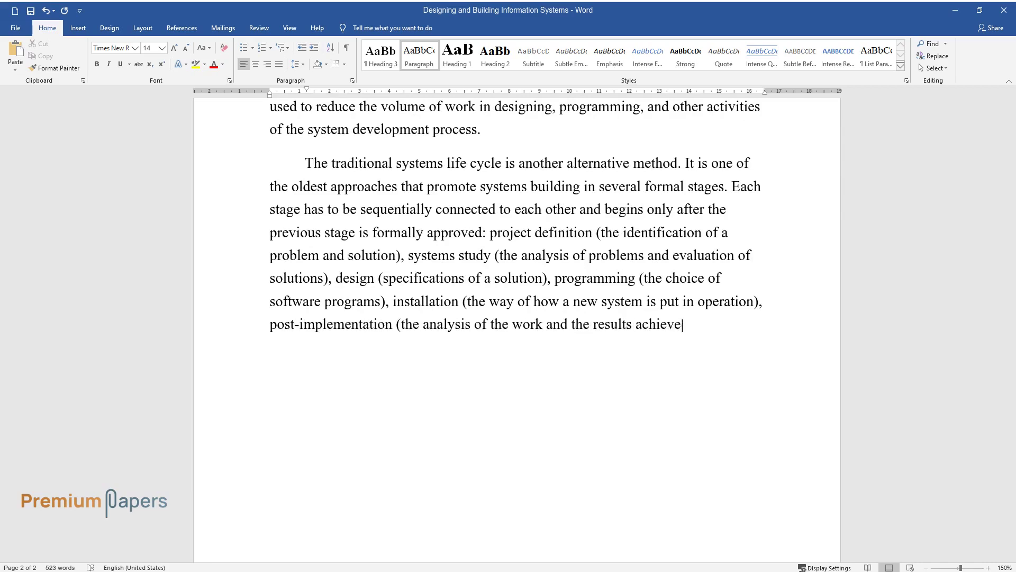
type("d).")
key("Return")
- Start the paragraph on the traditional method's main advantage, building large systems, and its disadvantages
type("The main adv")
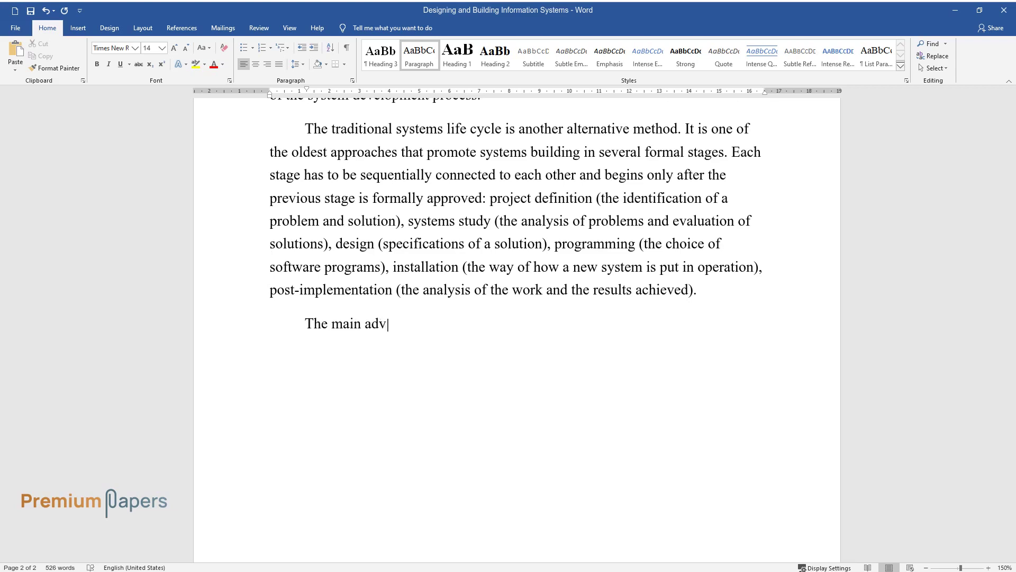
type("antage of the method is the possibil")
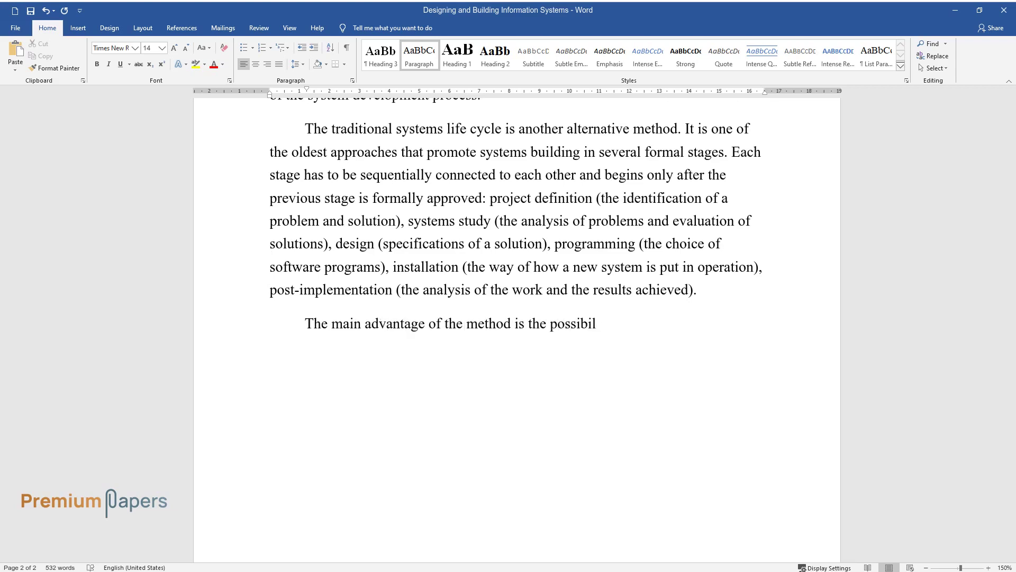
type("ity to build large systems and have")
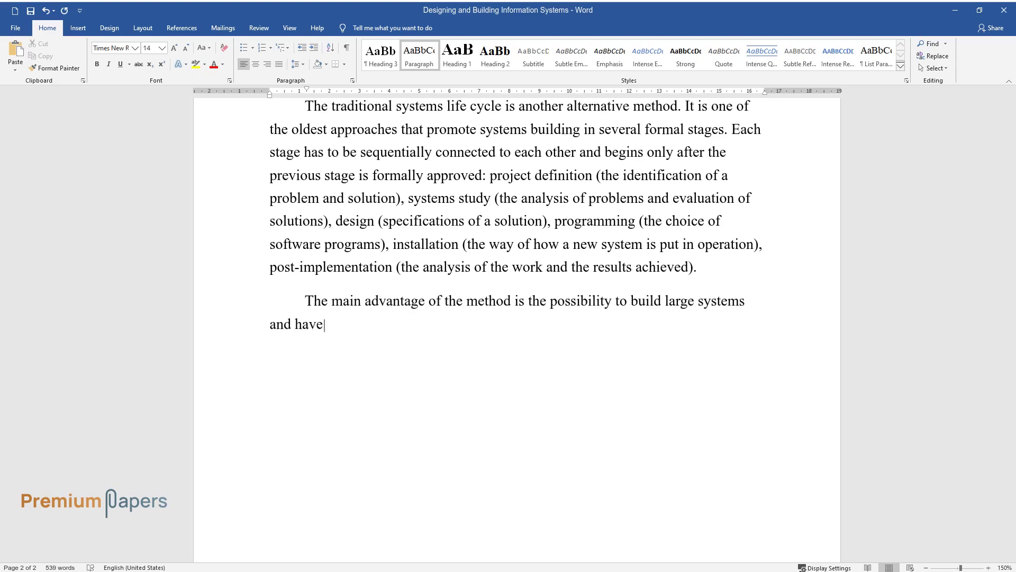
type(" clear guidelines to be followed. Th")
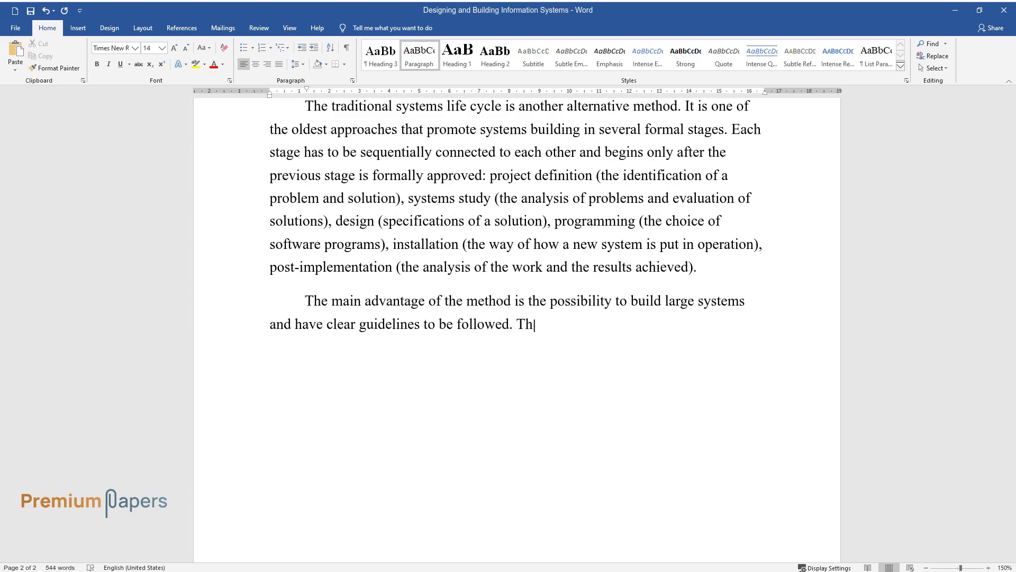
type("e disadvantages are the impossibilit")
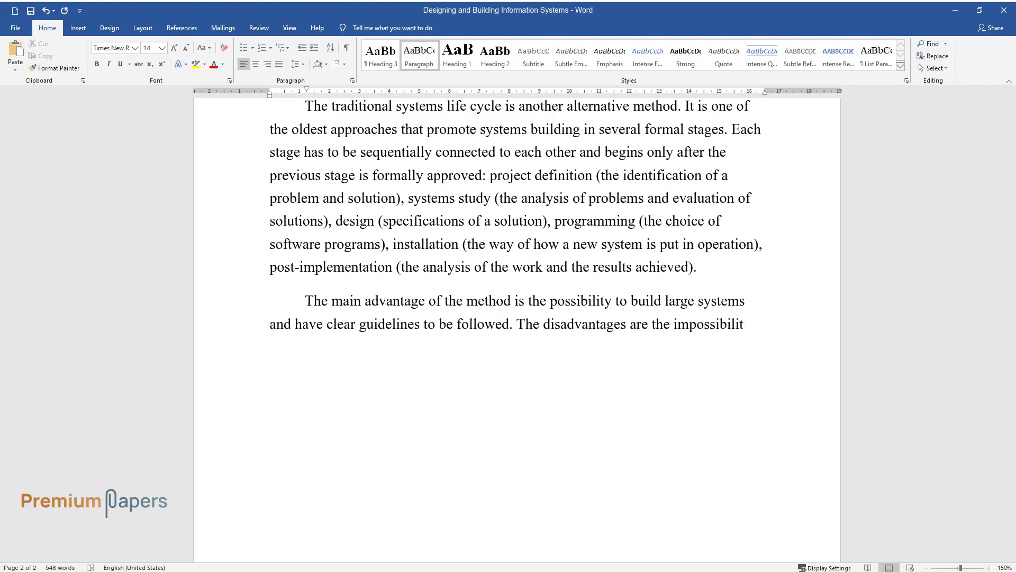
type("y of checking the effectiveness of t")
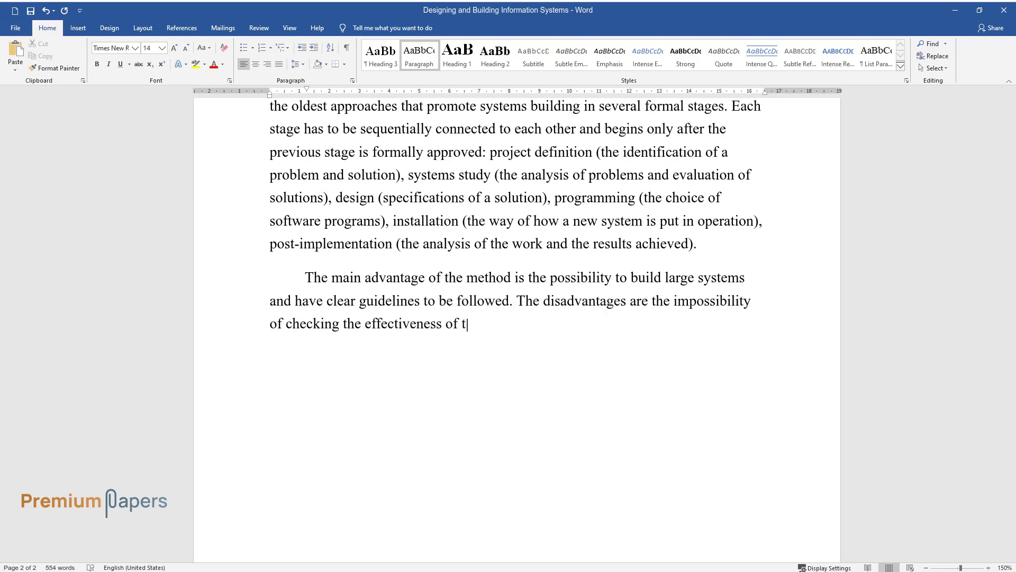
type("he system until all stages are compl")
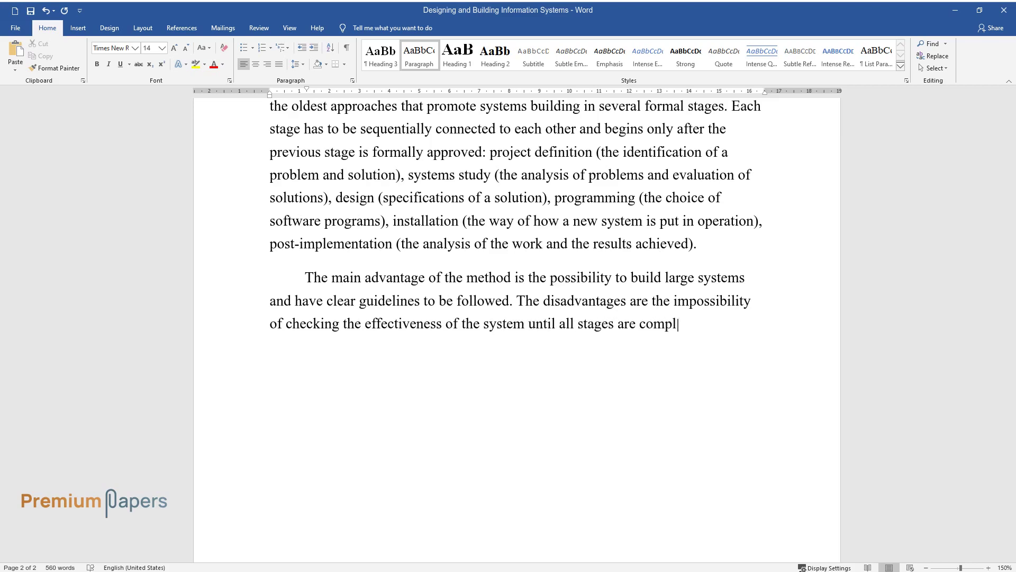
type("eted, the necessity to spend much t")
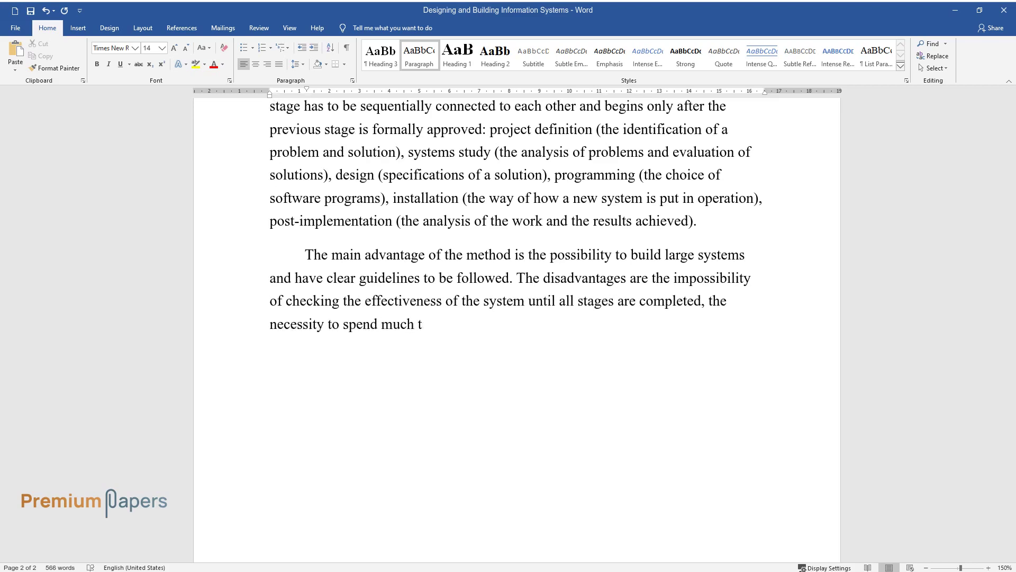
type("ime on a building process, and the i")
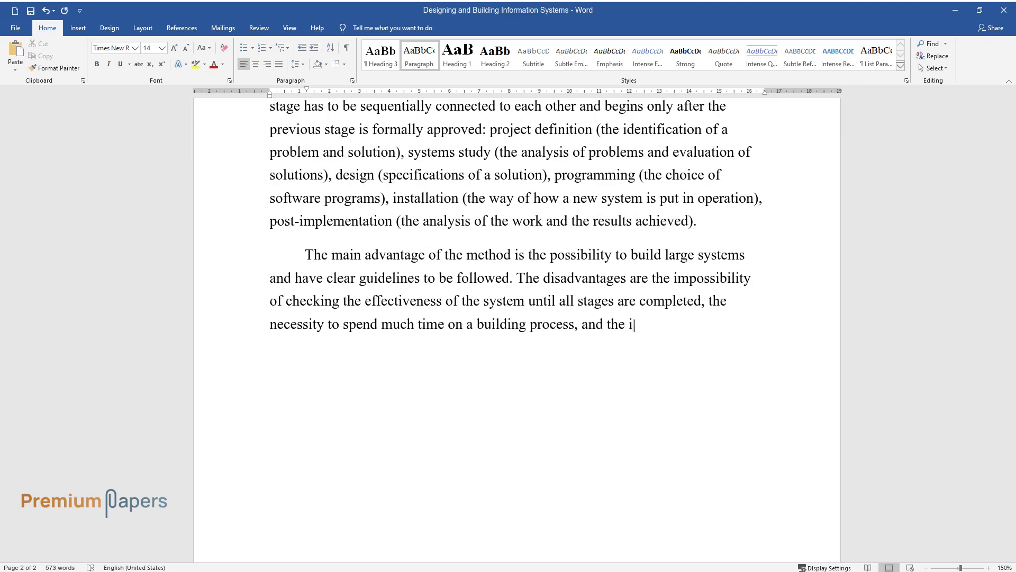
type("nability to gain control ov")
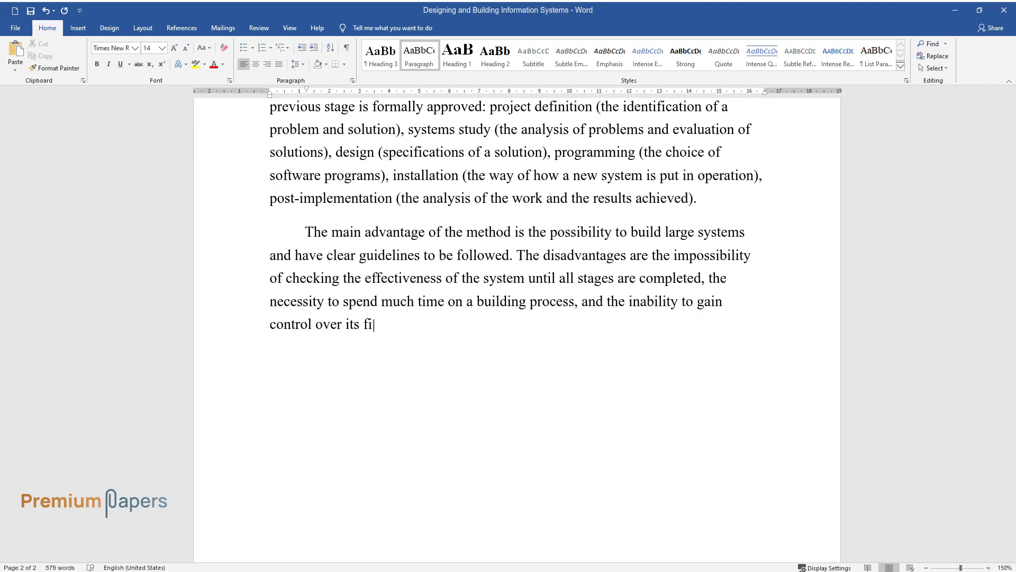
type("er its financial aspect.")
- Add the heading 'System Building in the Digital Firm Era: Rapid Application Development (RAD) and Agile Development'
key("Return")
type("S")
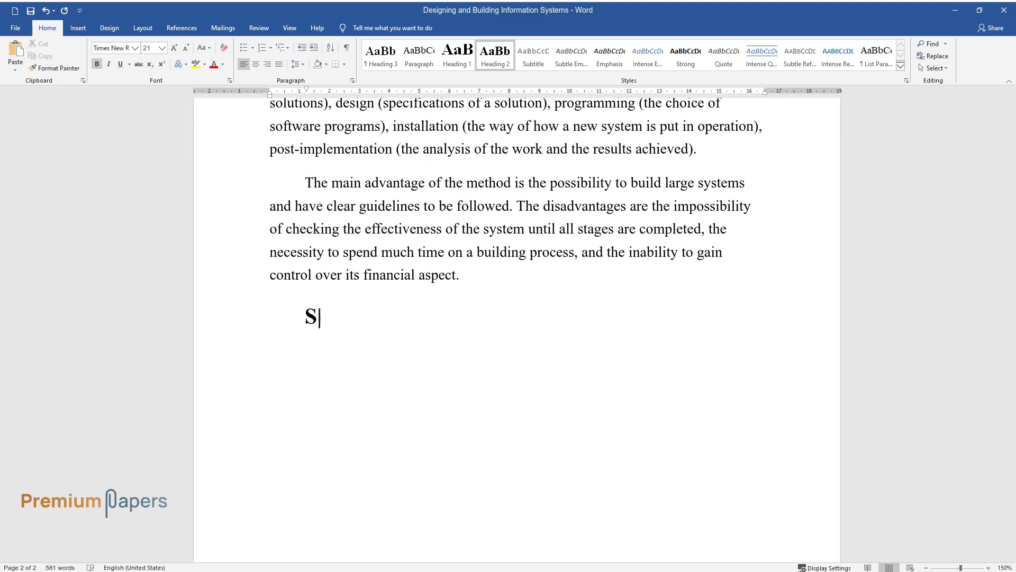
type("ystem Building in the Digit")
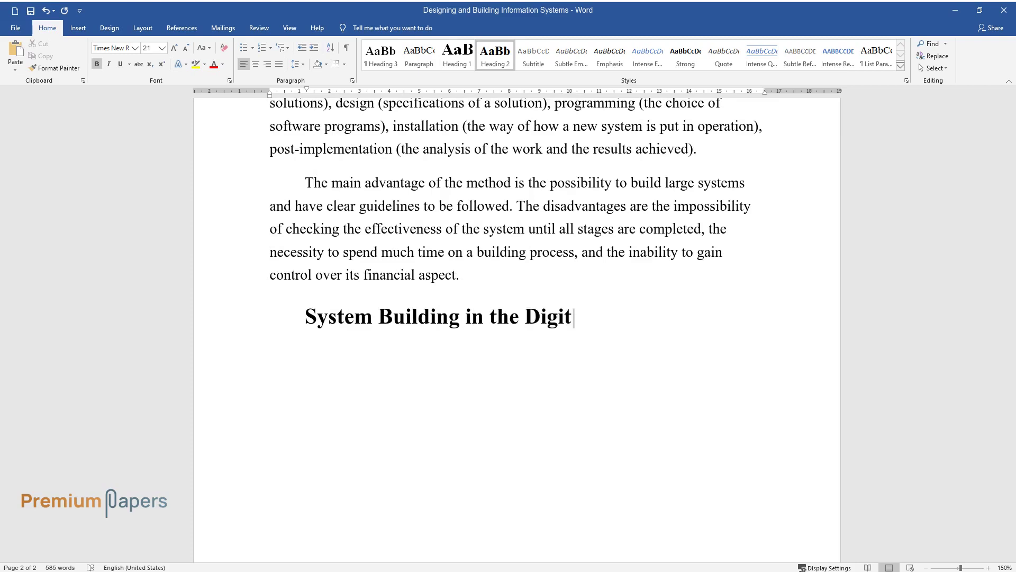
type("al Firm Era: Rapid Applica")
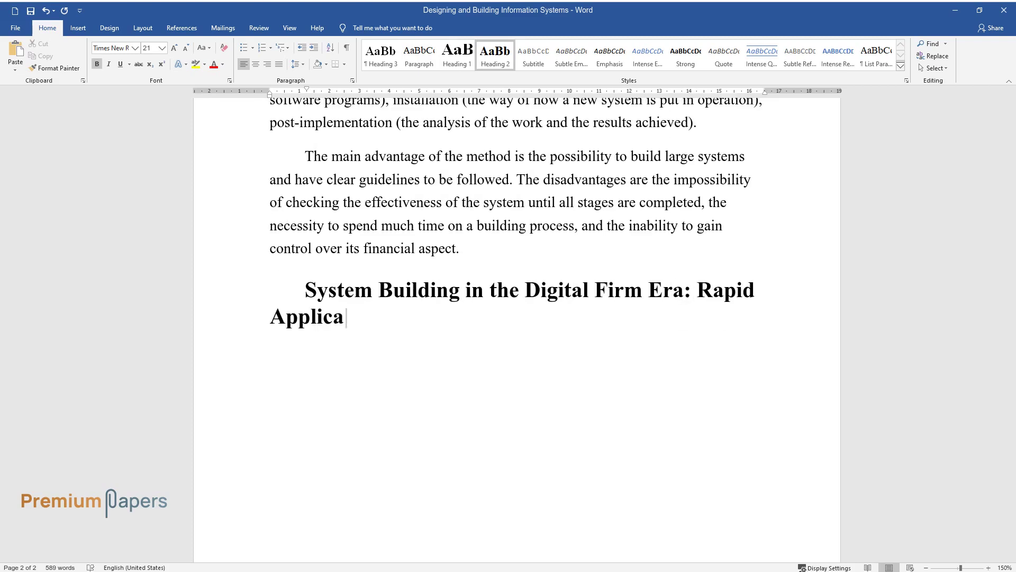
type("tion Development (RAD) and Agile Development")
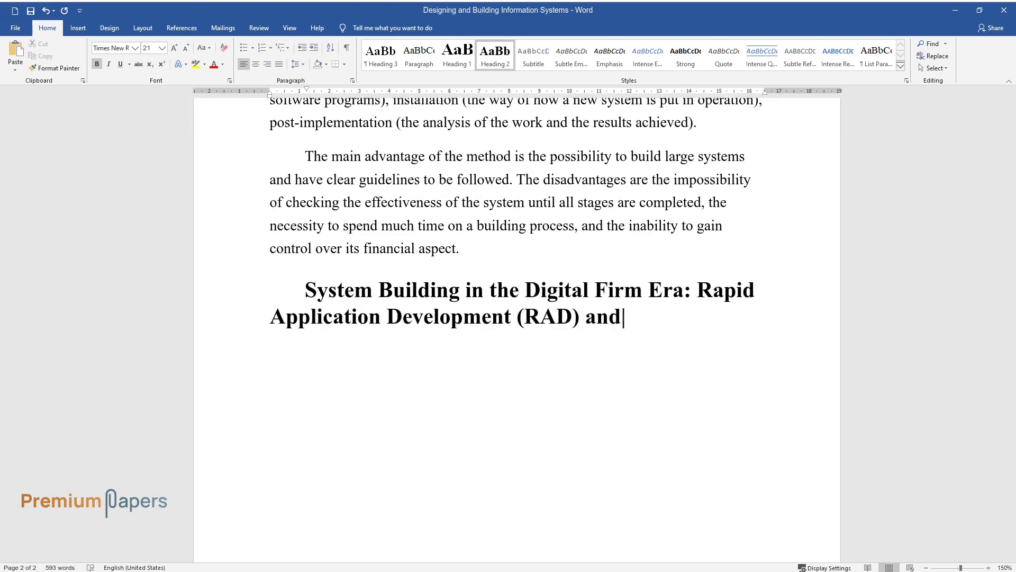
key("Return")
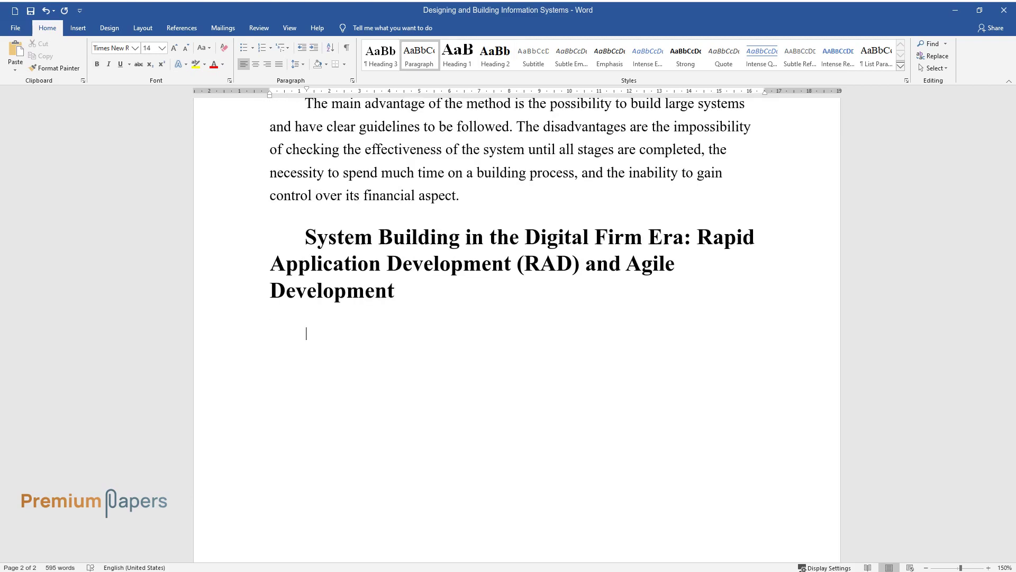
- Write the paragraph on joint application design, component-based development and agile development as RAD elements
type("Joint application des")
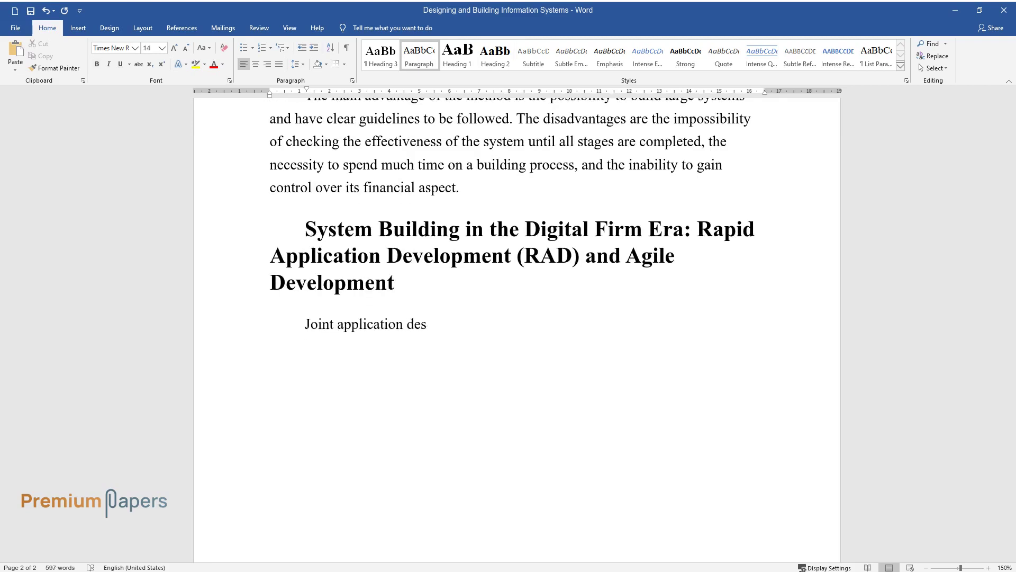
type("ign, component-based development,")
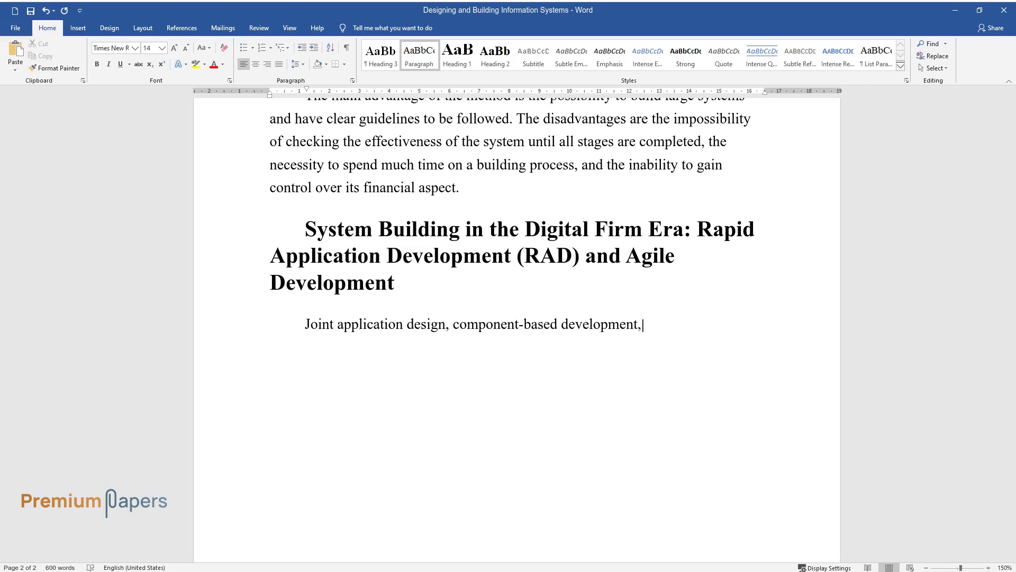
type(" and agile development ar")
type("e the n")
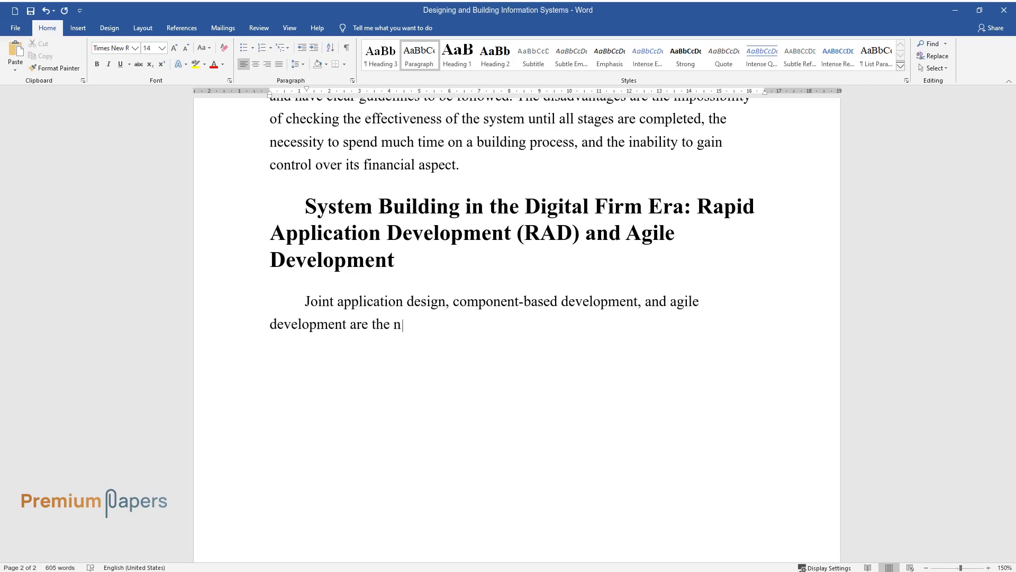
type("ew approaches to system building.")
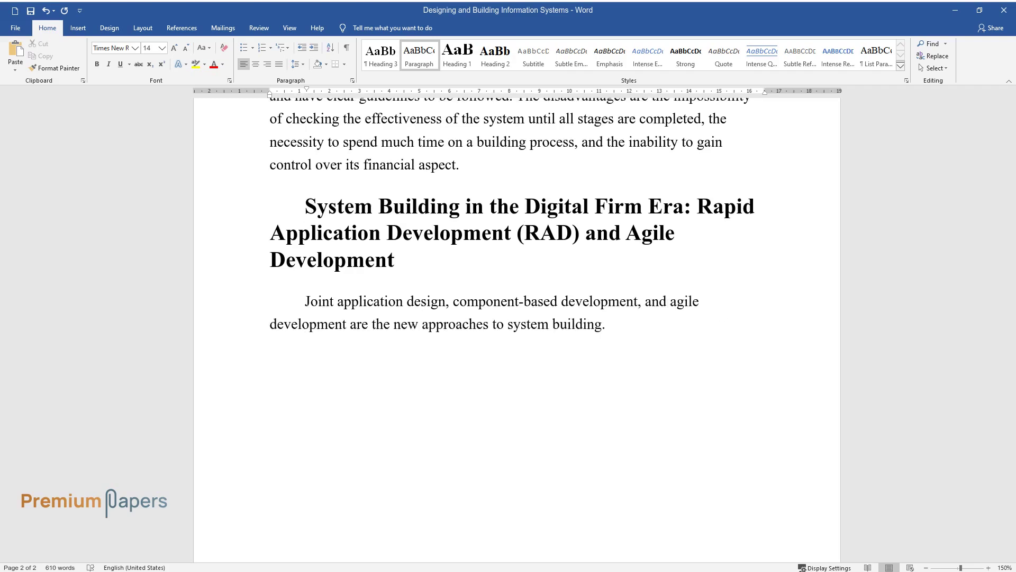
type(" Among them, rapid application d")
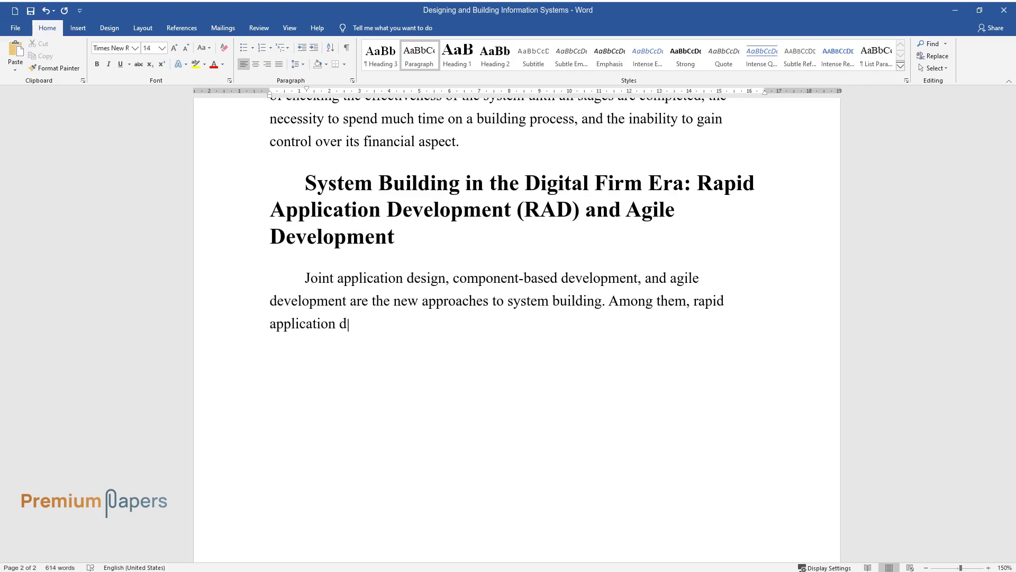
type("evelopment (also known as RAD) is")
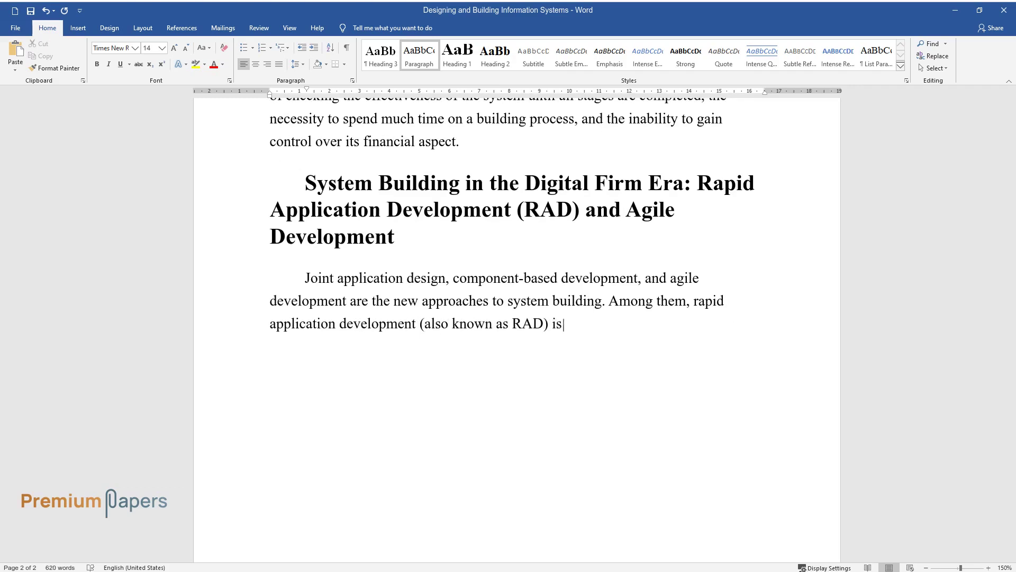
type(" frequently used due to its possib")
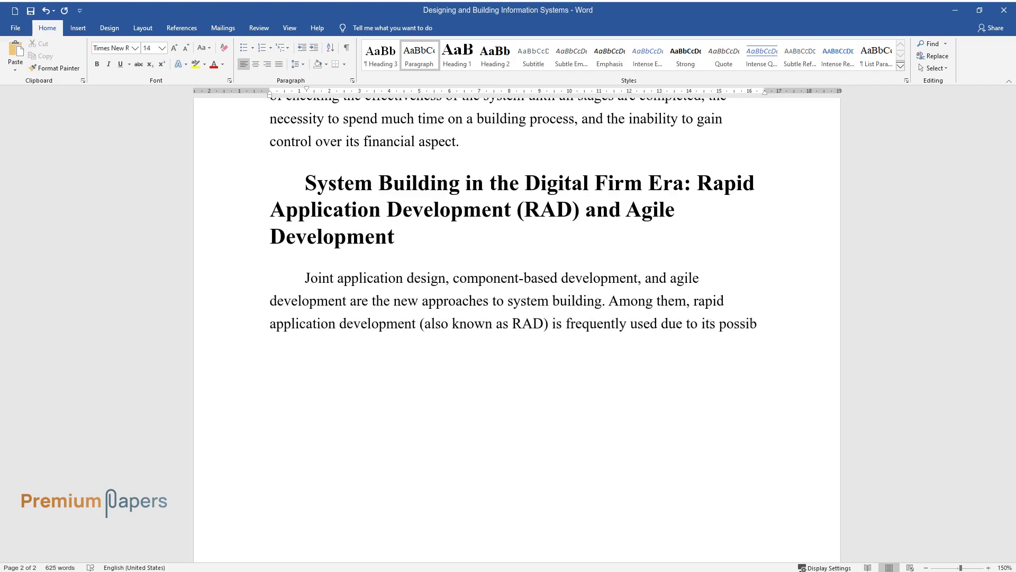
type("ility to create workable systems")
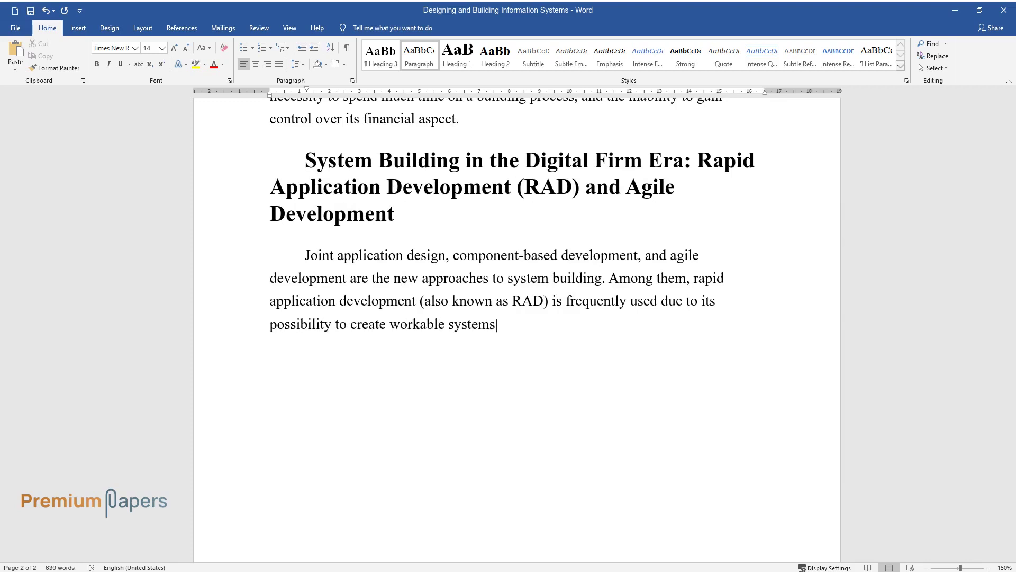
type(" in a very short period. It is ba")
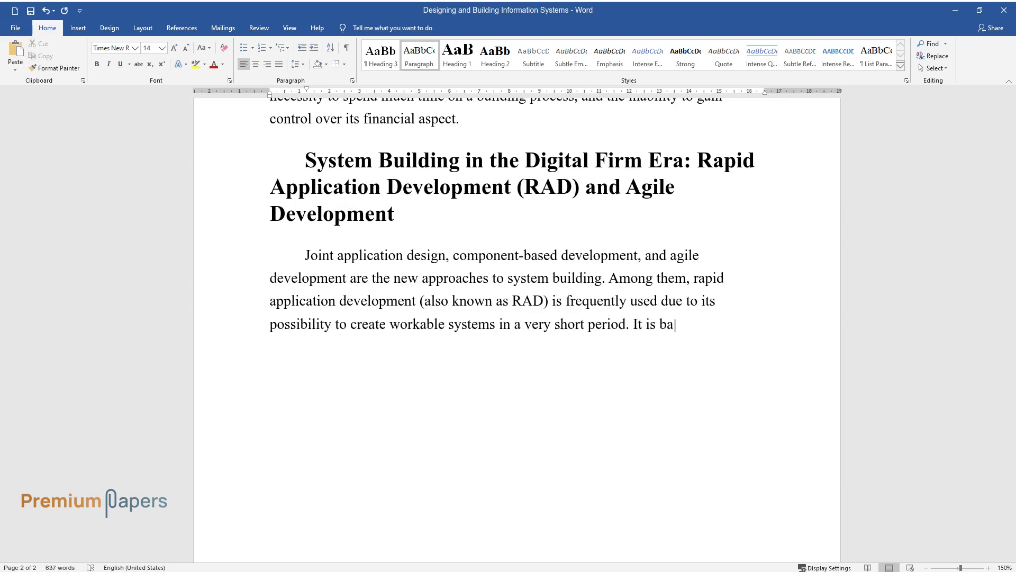
type("sed on such elements as prototypi")
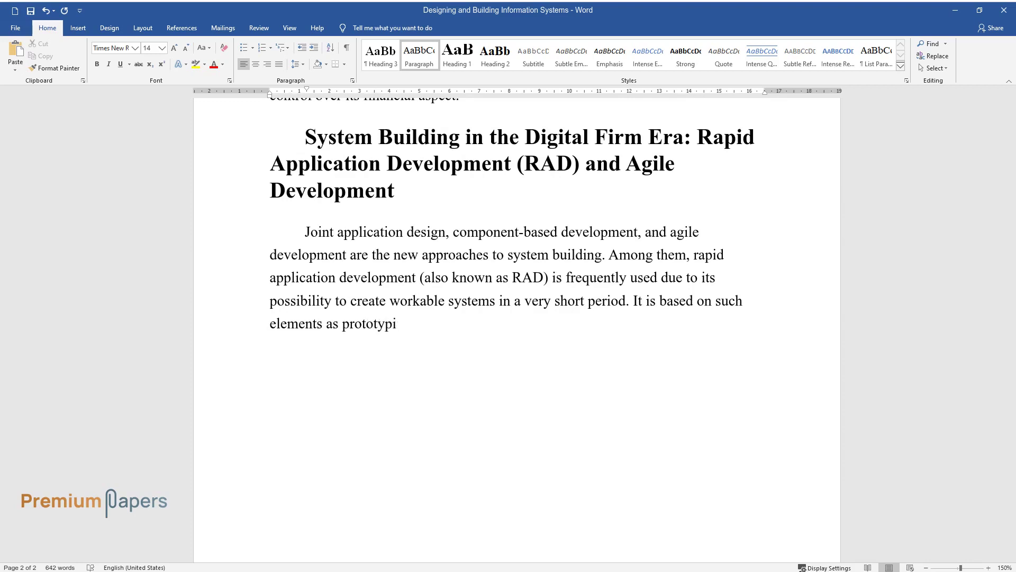
type("ng, automation, teamwork, and vis")
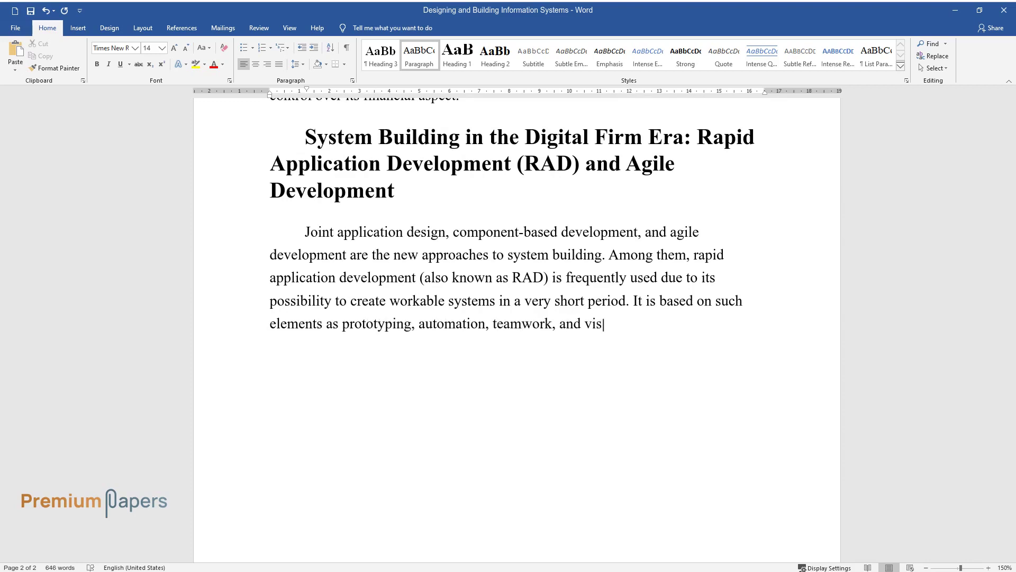
type("ual programming that help to crea")
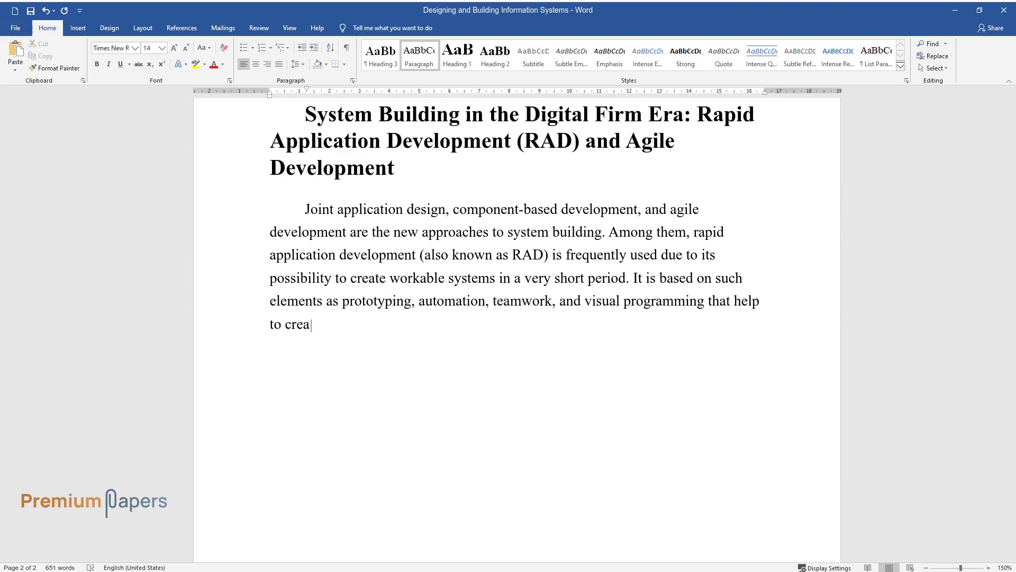
type("te an informative system. In tur")
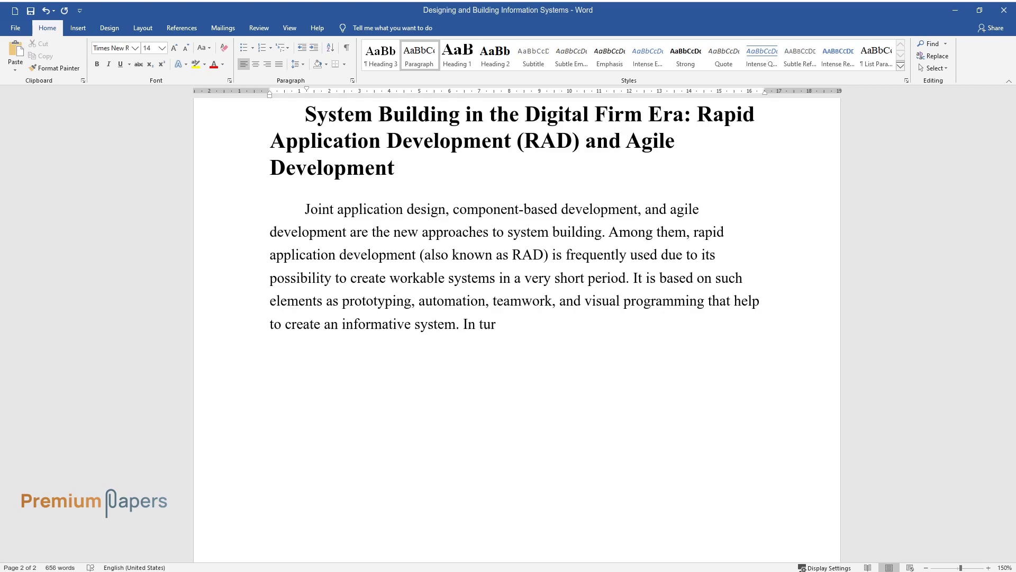
type("n, agile development promotes rap")
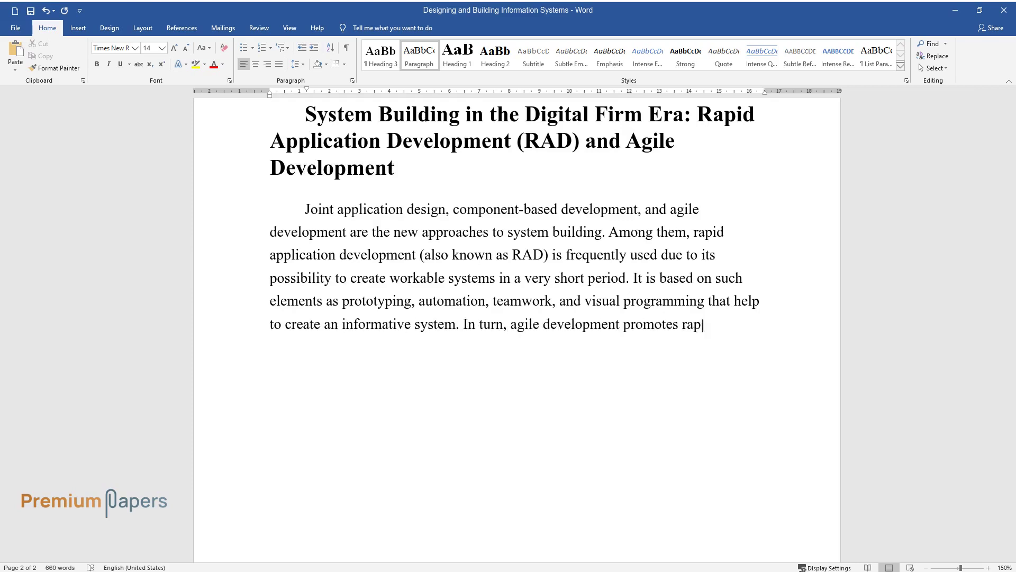
type("id delivery by d")
type("ividing large pro")
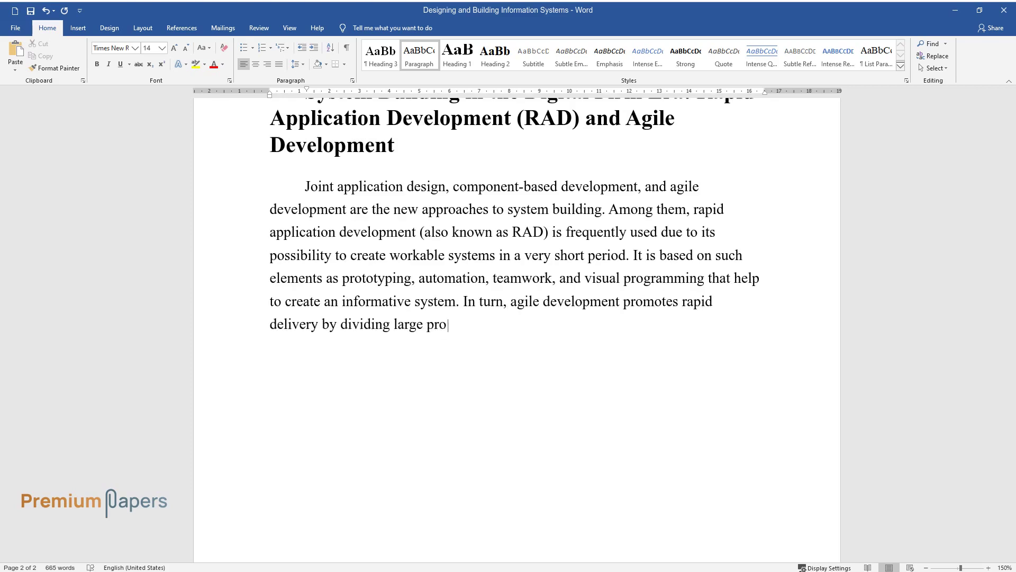
type("jects into small ones and defines")
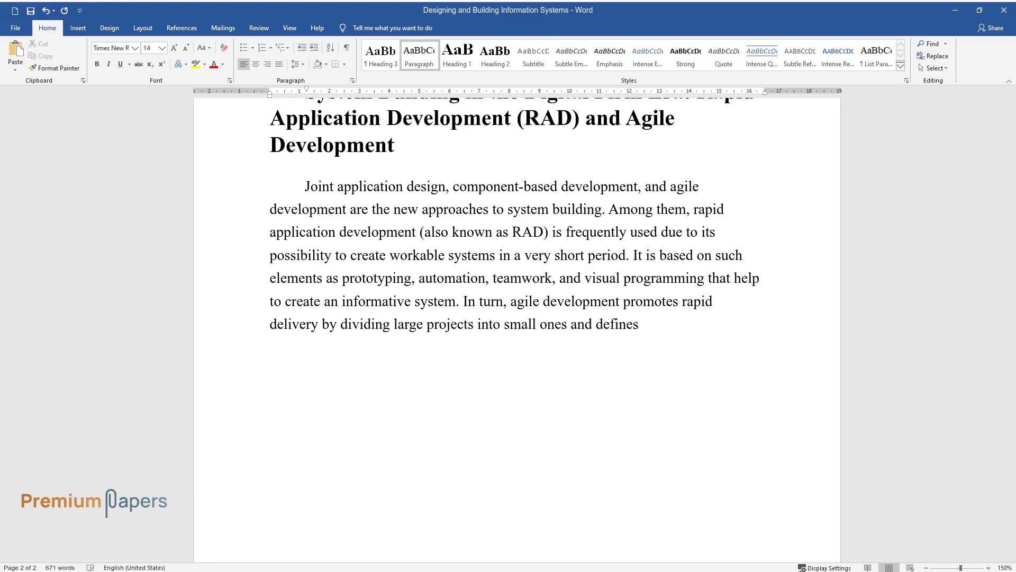
type(" communication as an effective t")
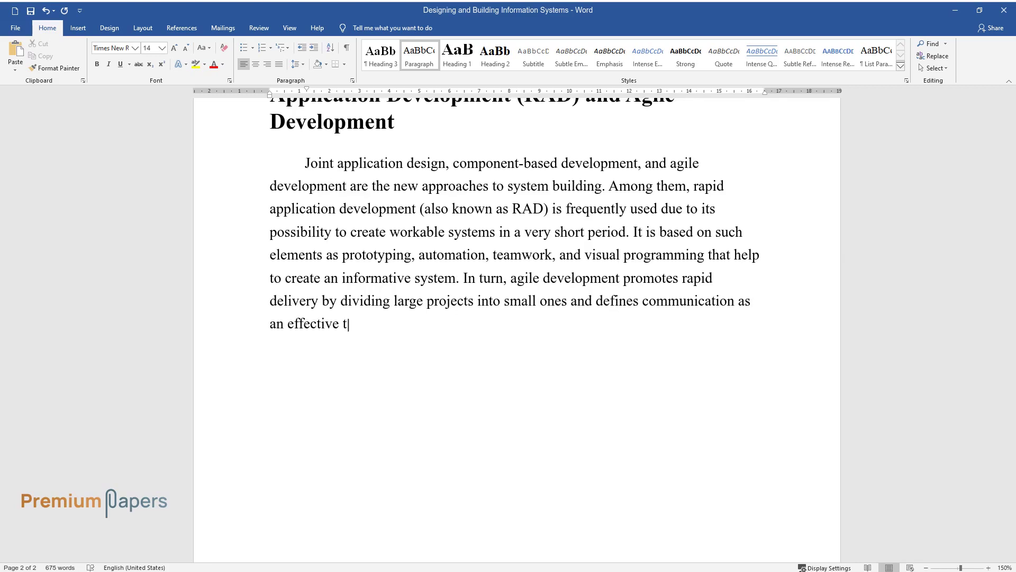
type("ool to improve collaboration and ")
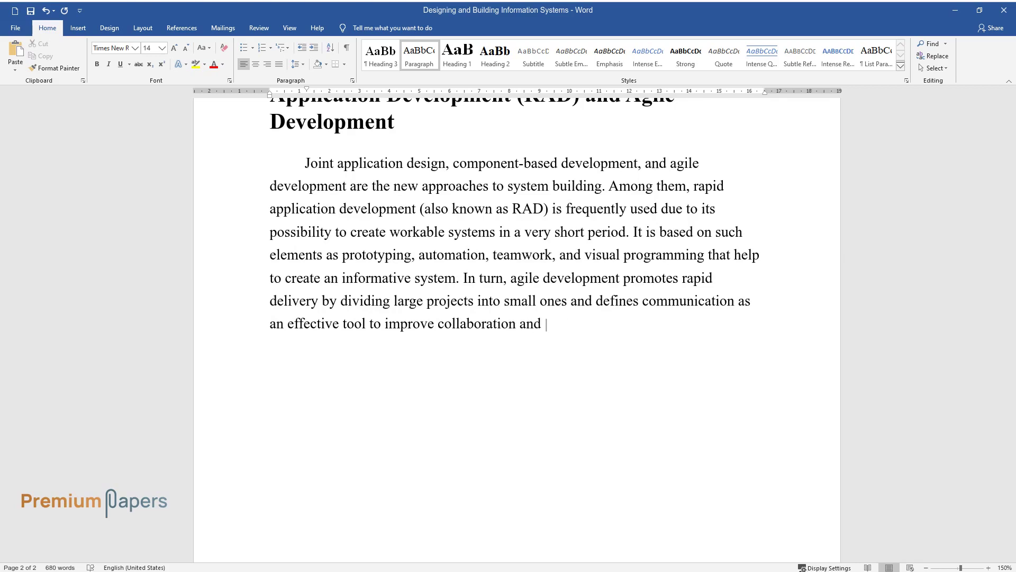
type("speed up a decision-making process.")
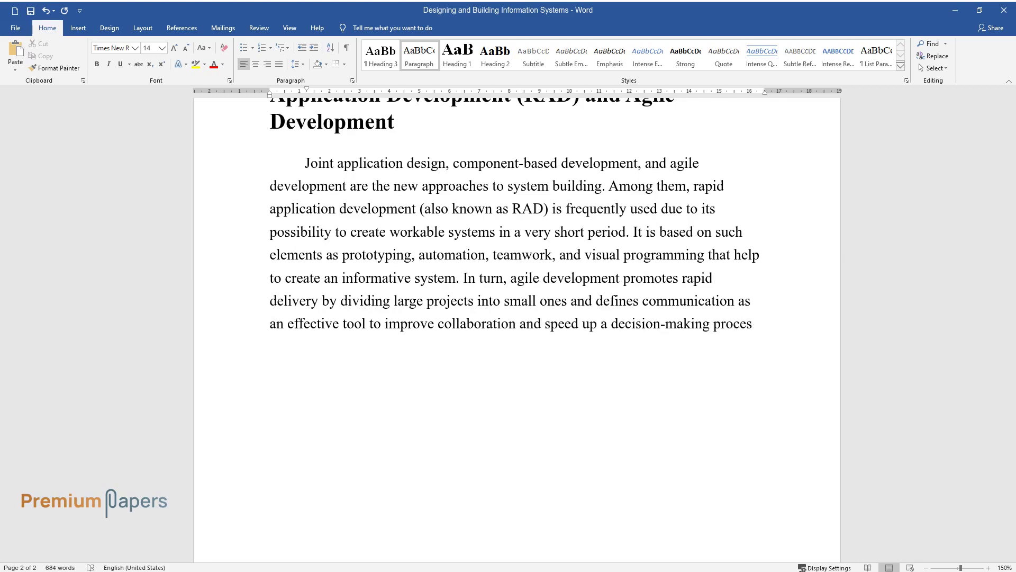
key("Return")
- Write the Discussion Questions heading, the development-approach question and its answer, then begin the software-packages question
type("Discussion Questions ")
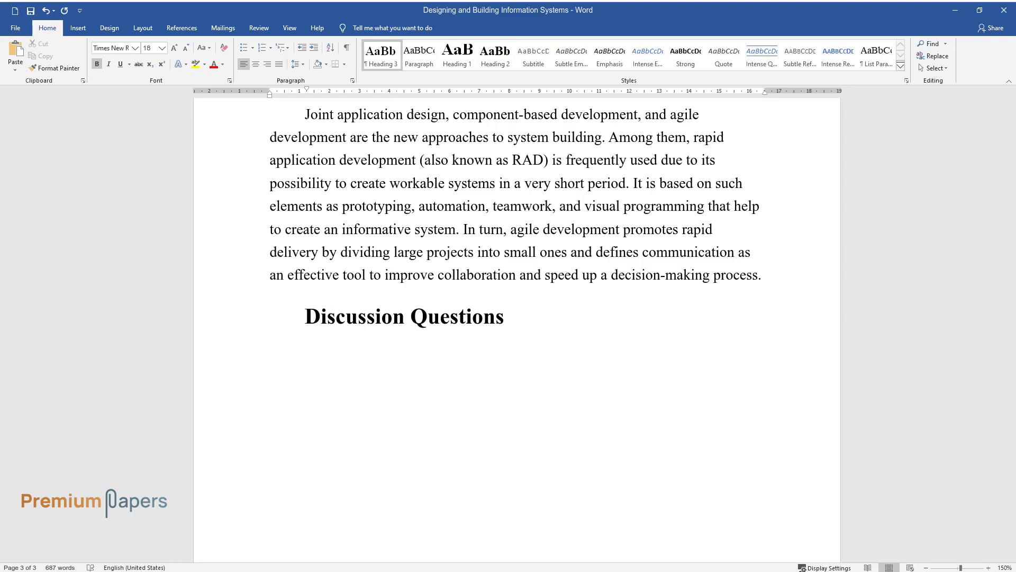
type("Why is selecting a systems d")
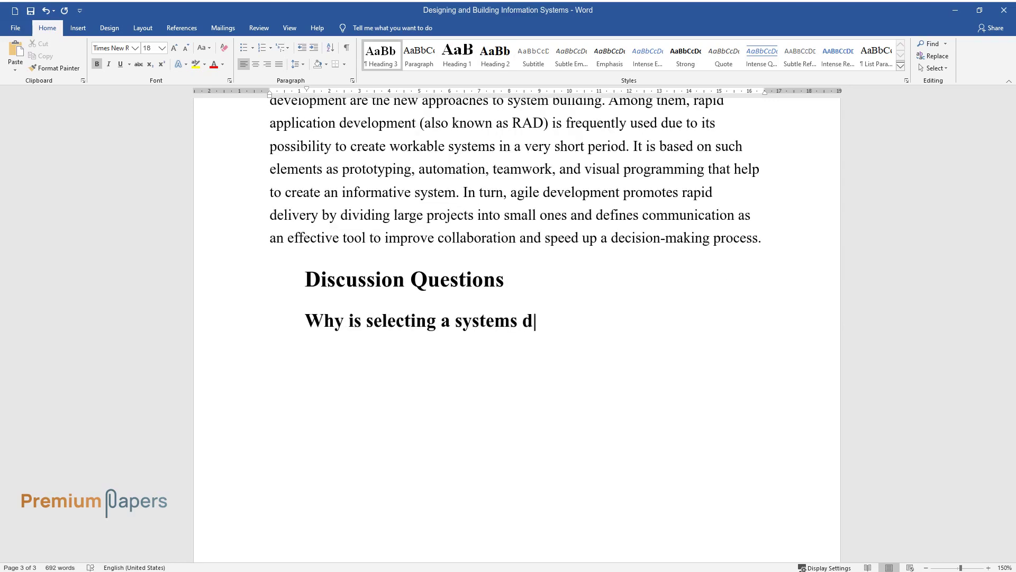
type("evelopment approach an importan")
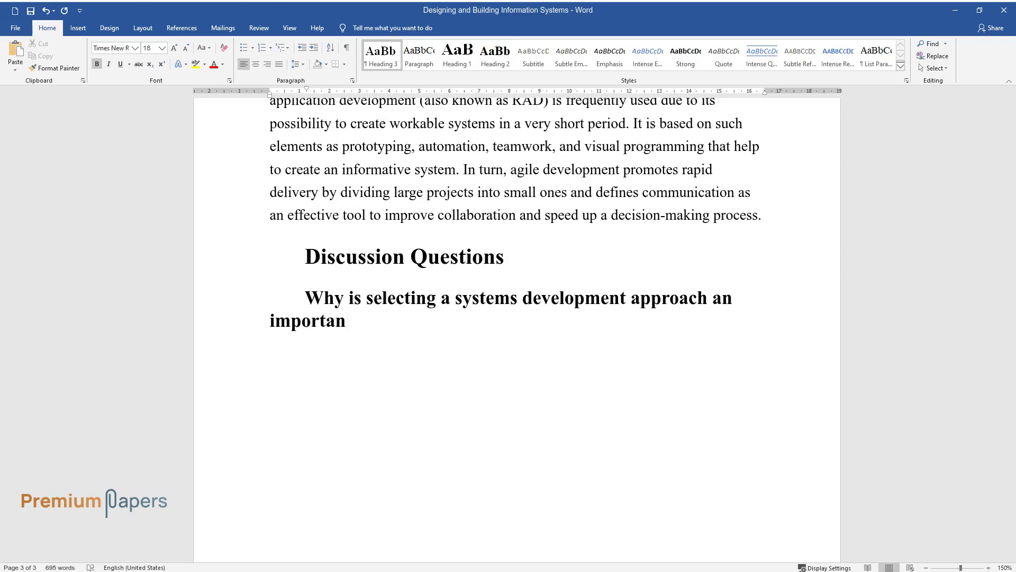
type("t business decision? Who should")
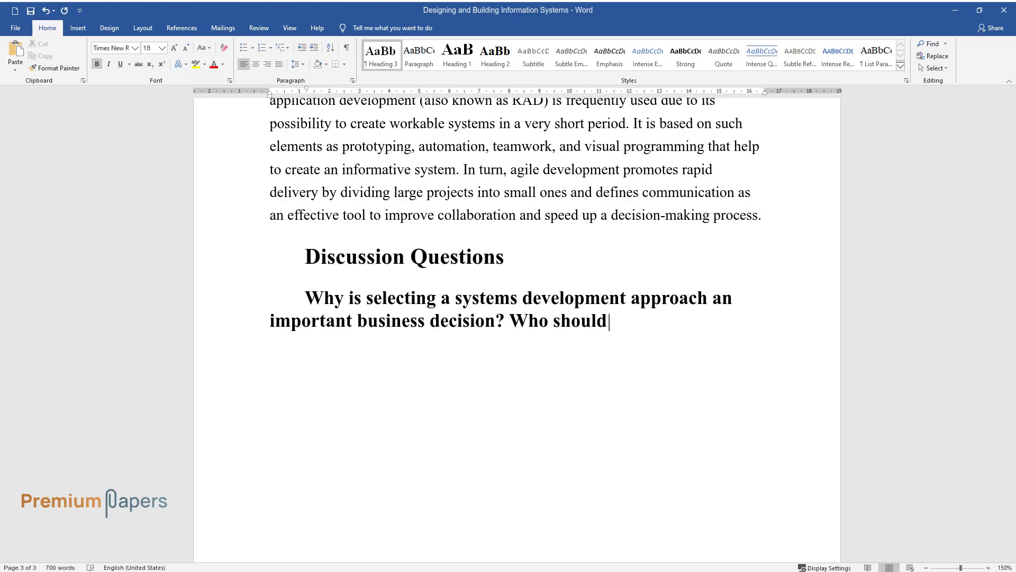
type(" participate in the selection p")
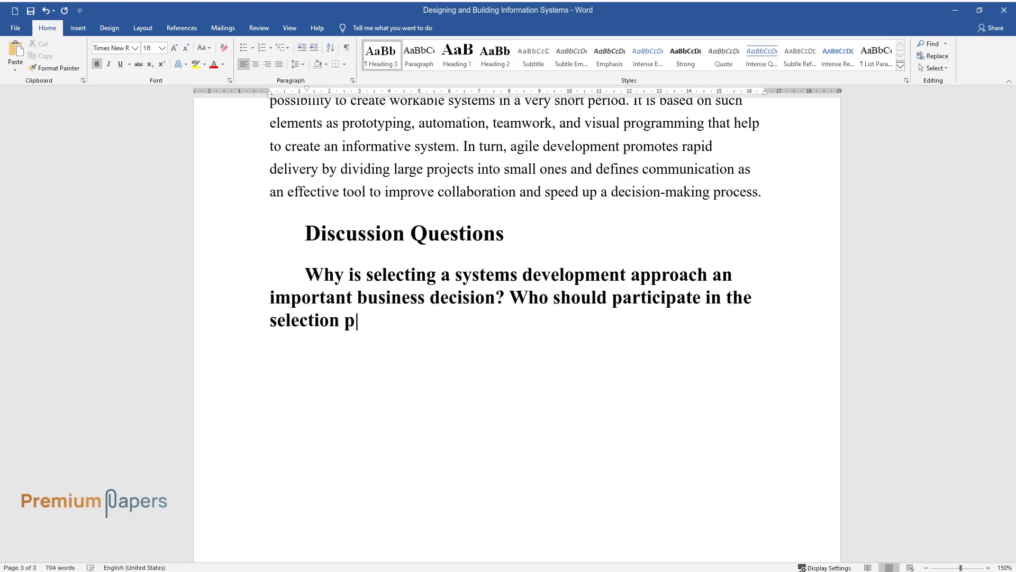
type("rocess?")
key("Return")
type("A s")
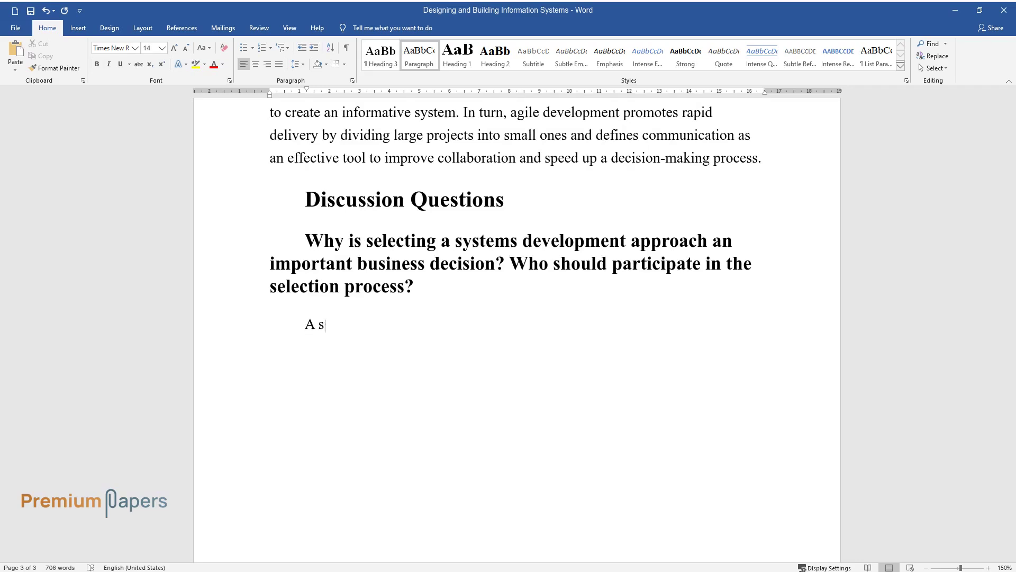
type("ystems development approach is an impo")
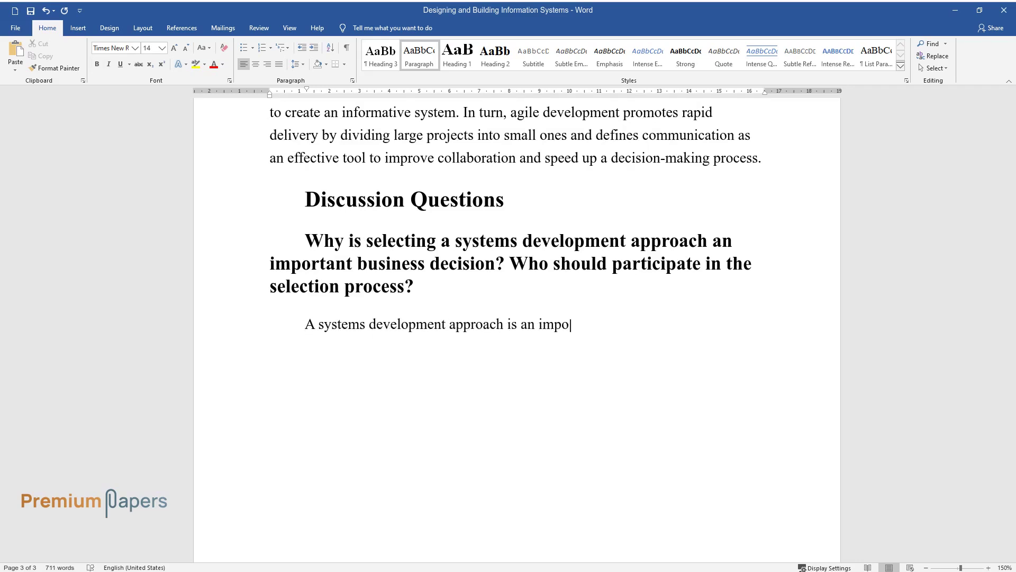
type("rtant business decision as it identif")
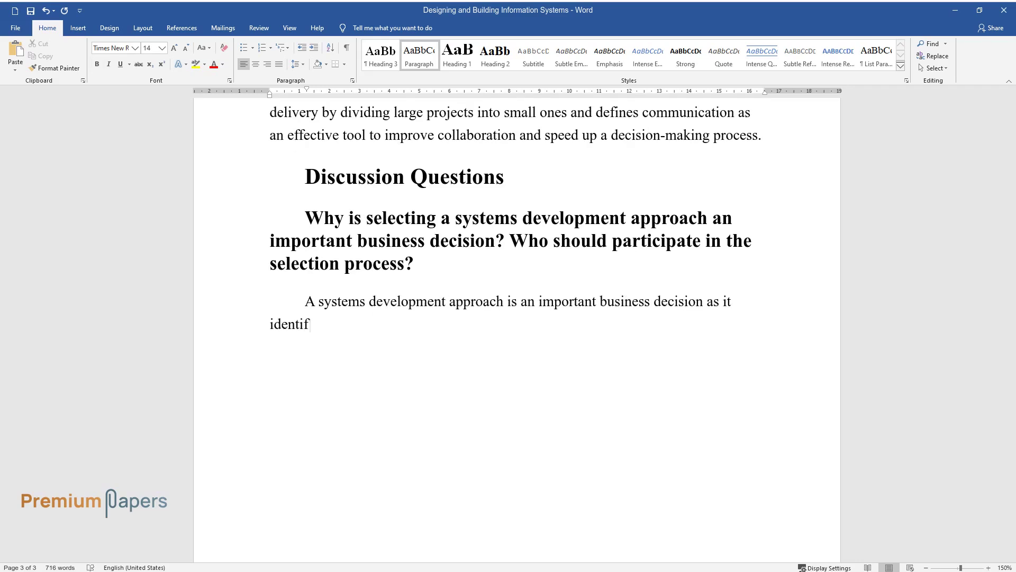
type("ies the frames of the activities that")
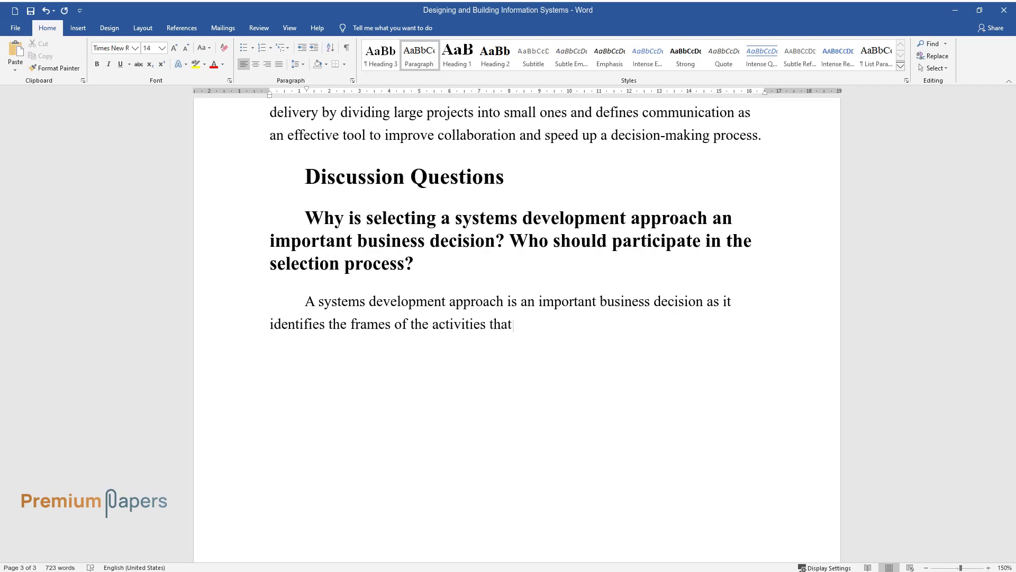
type(" should be taken during a new system-")
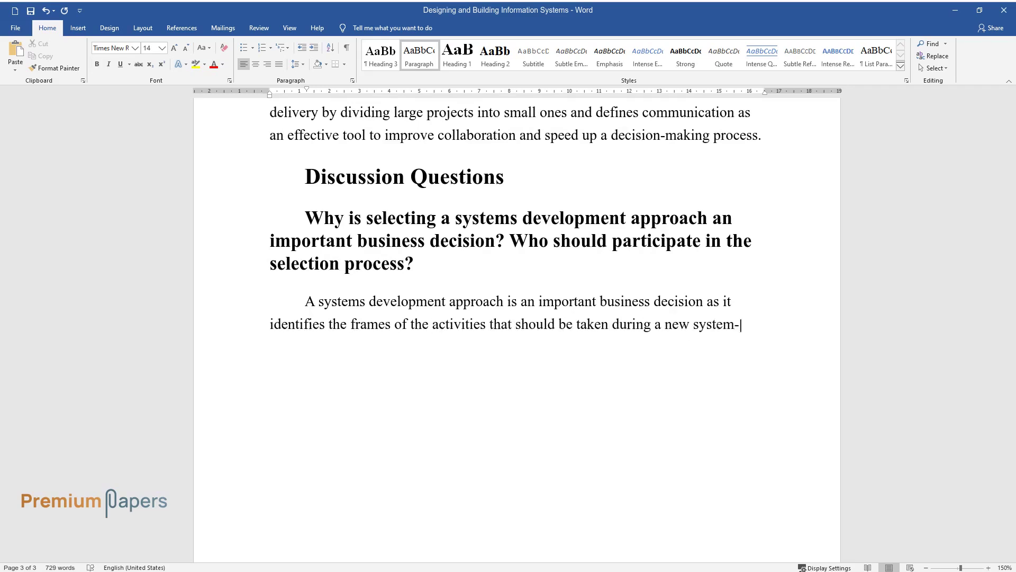
type("building process, facilitates coopera")
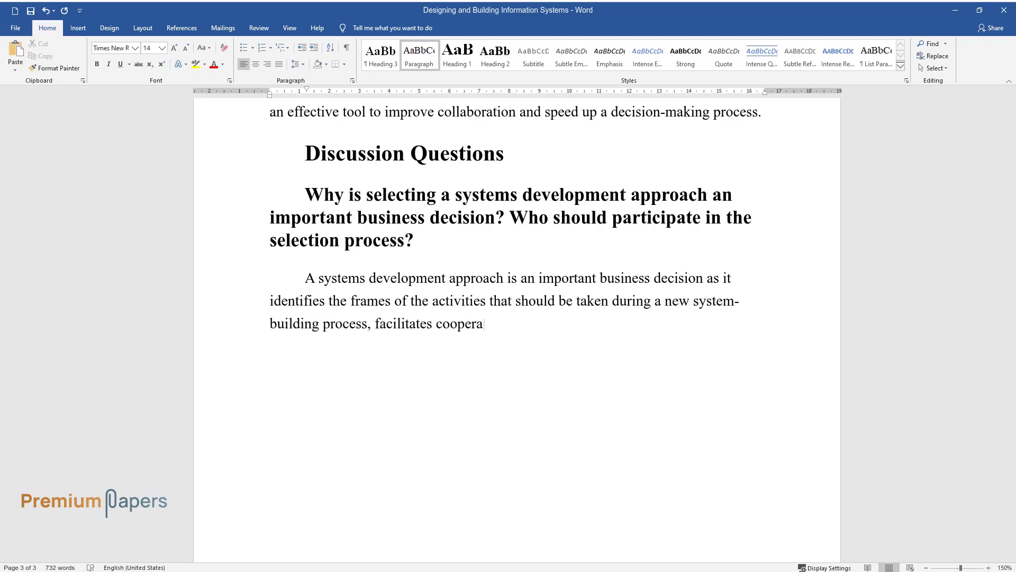
type("tion and teamwork, and helps to expla")
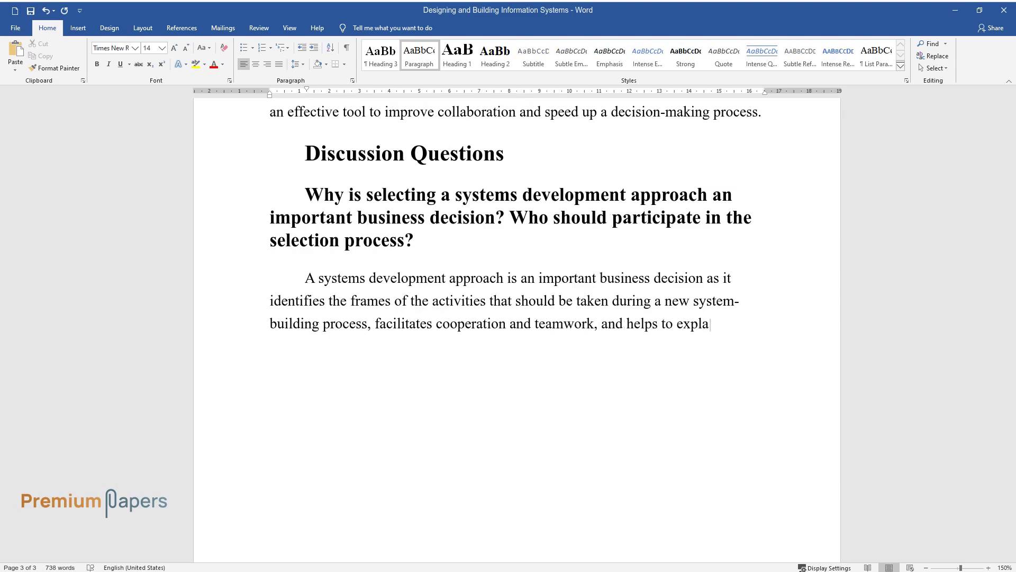
type("in the possible milestones of a proje")
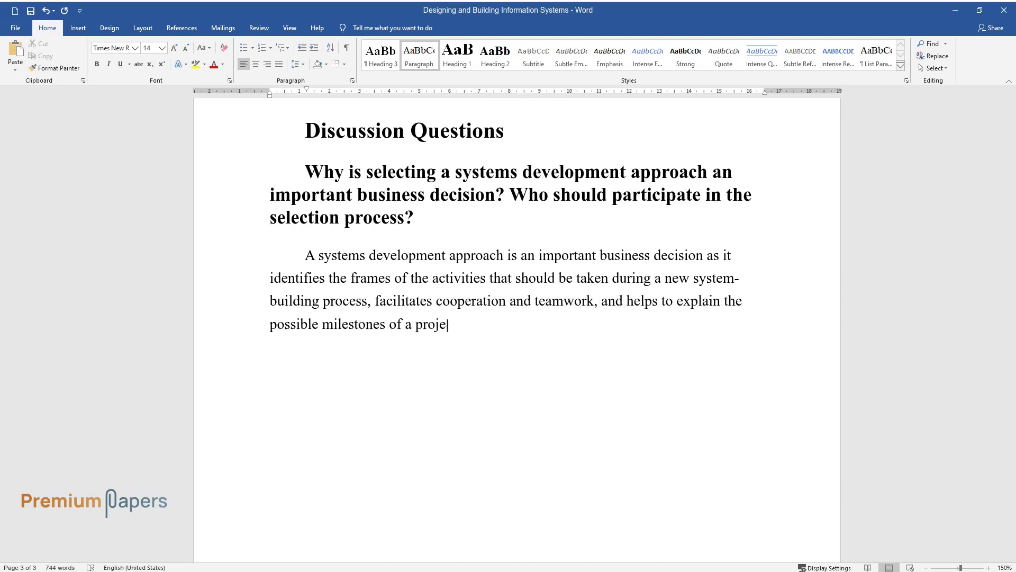
type("ct. An organization should choose its")
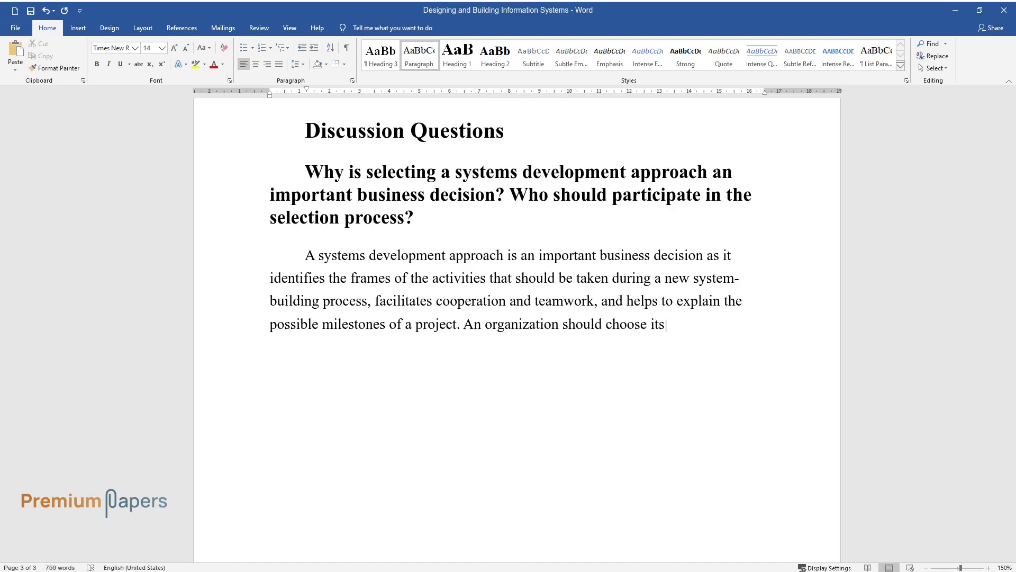
type(" best representative, who has the appropriate")
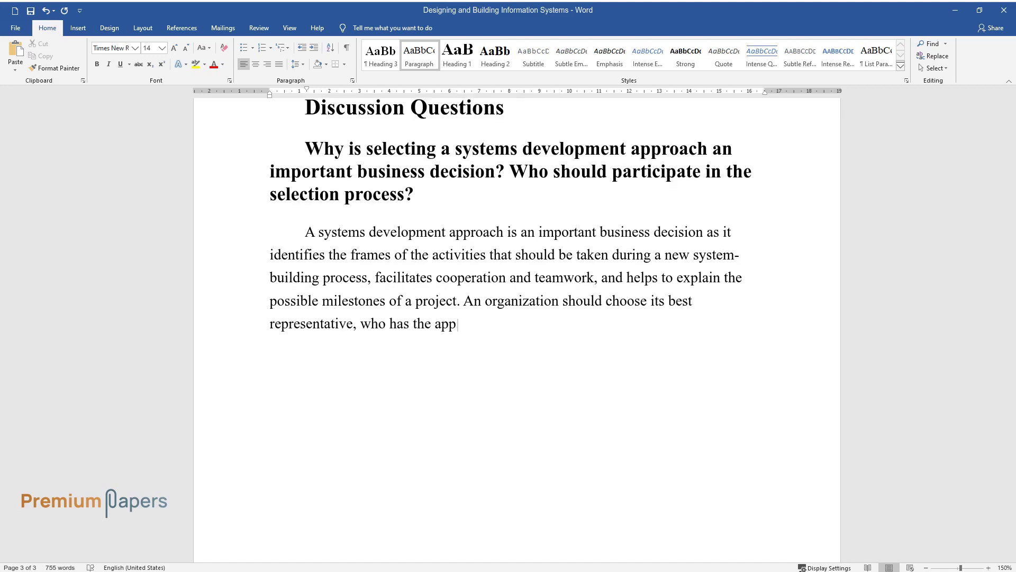
type(" technical knowledge and can")
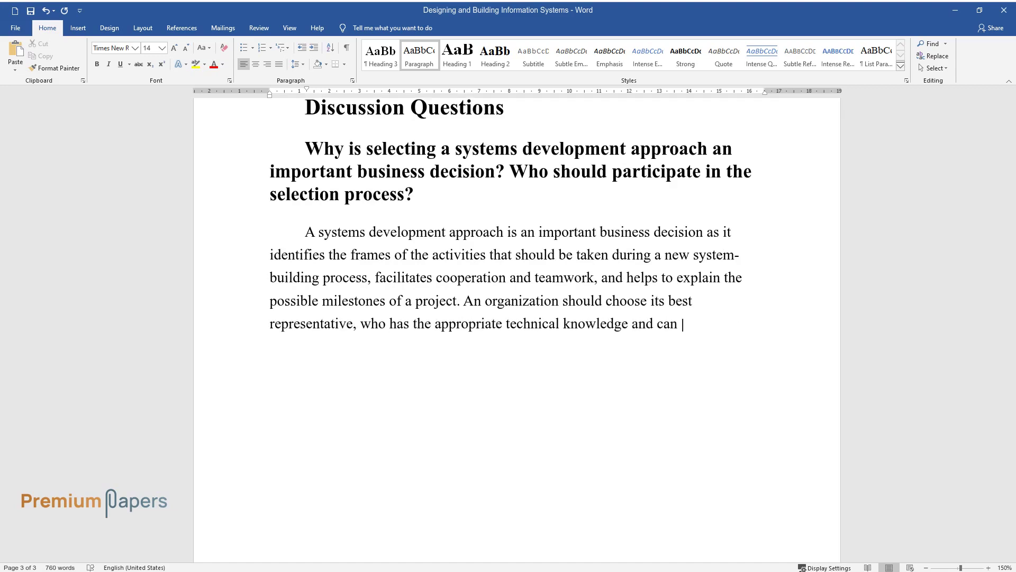
type(" use it during communications with other team m")
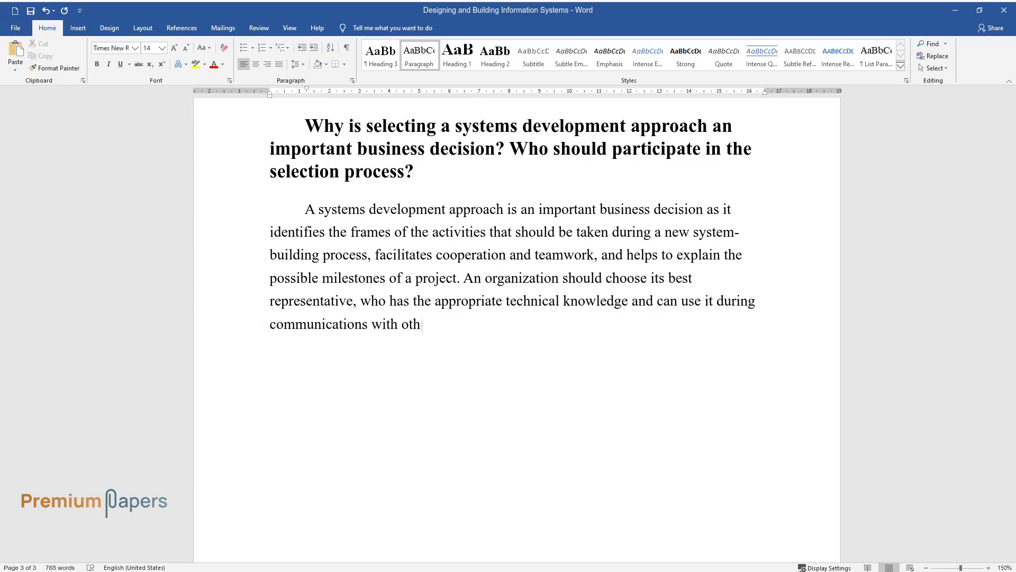
type("embers.")
key("Return")
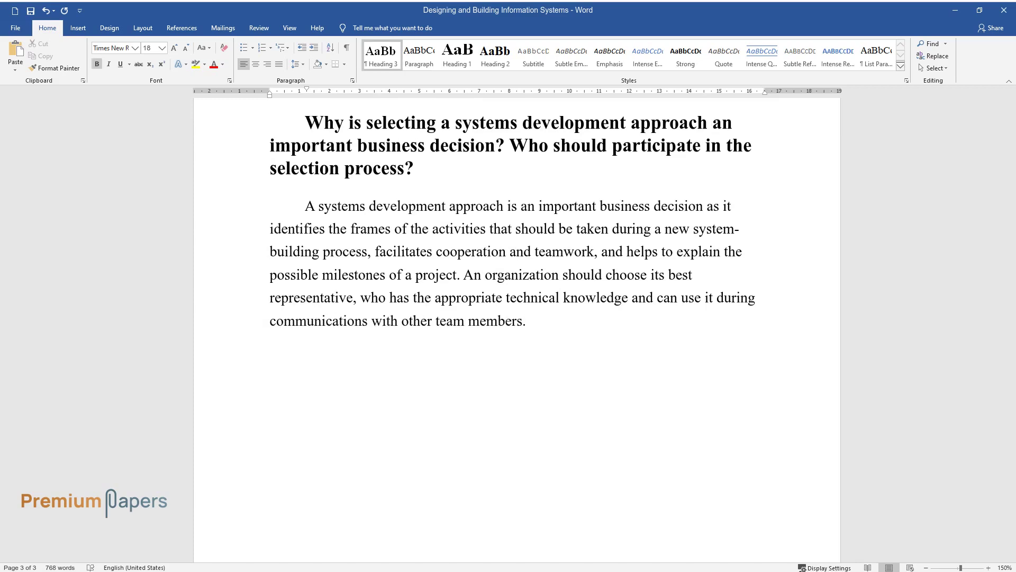
type("Some have said that the best way")
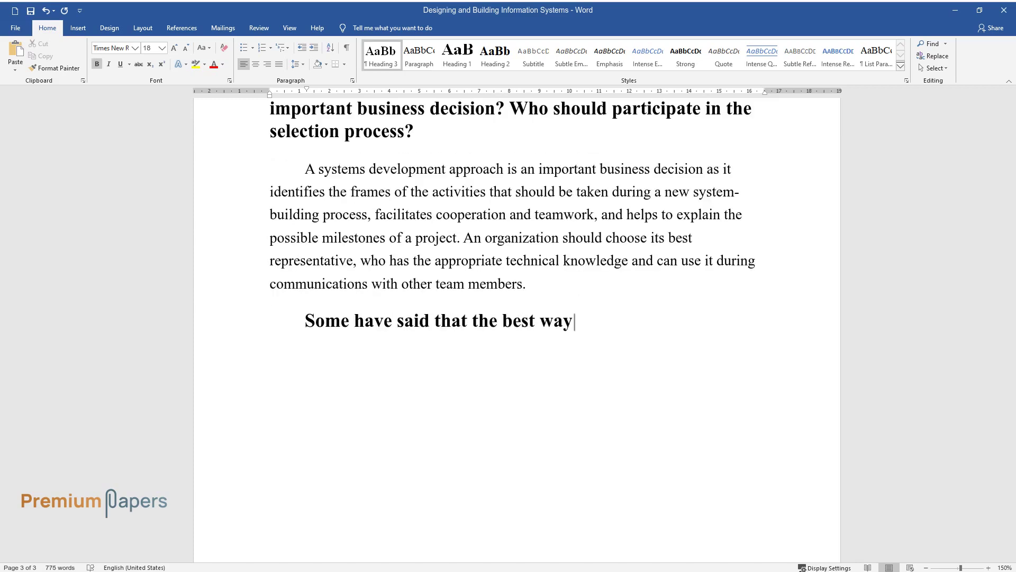
type(" to reduce system development co")
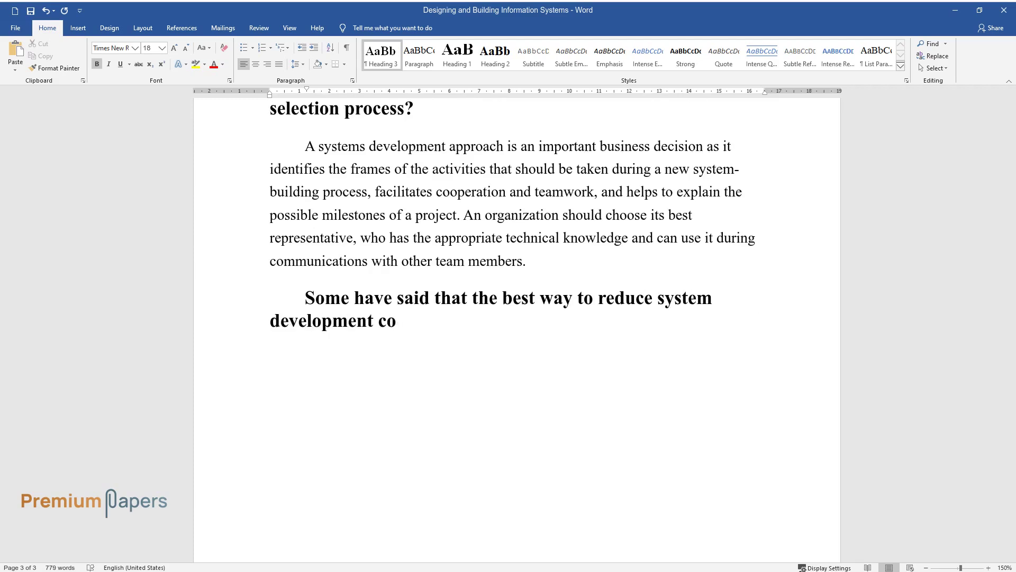
type("sts is to use application softwar")
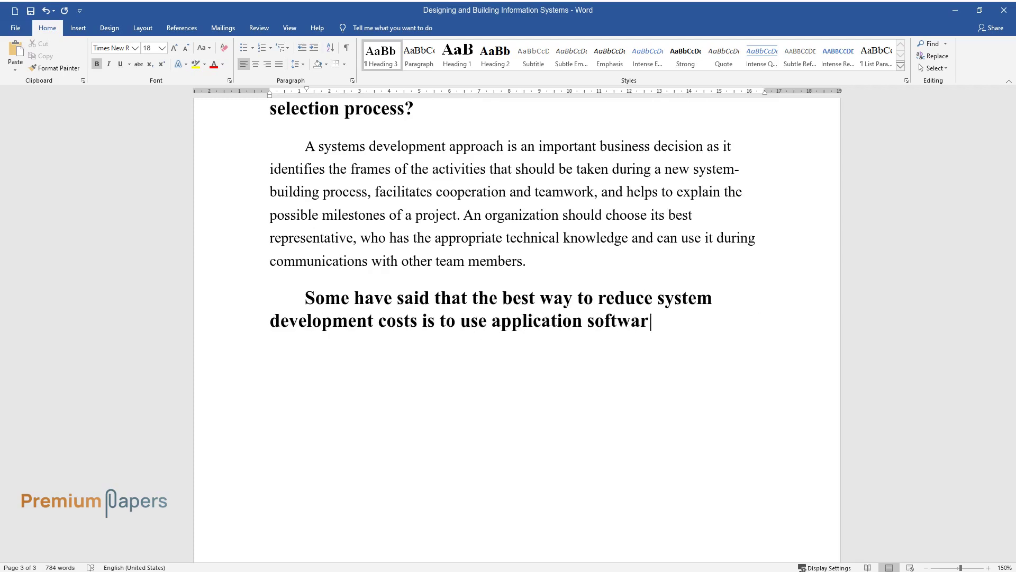
type("e packages or user-friendly tool")
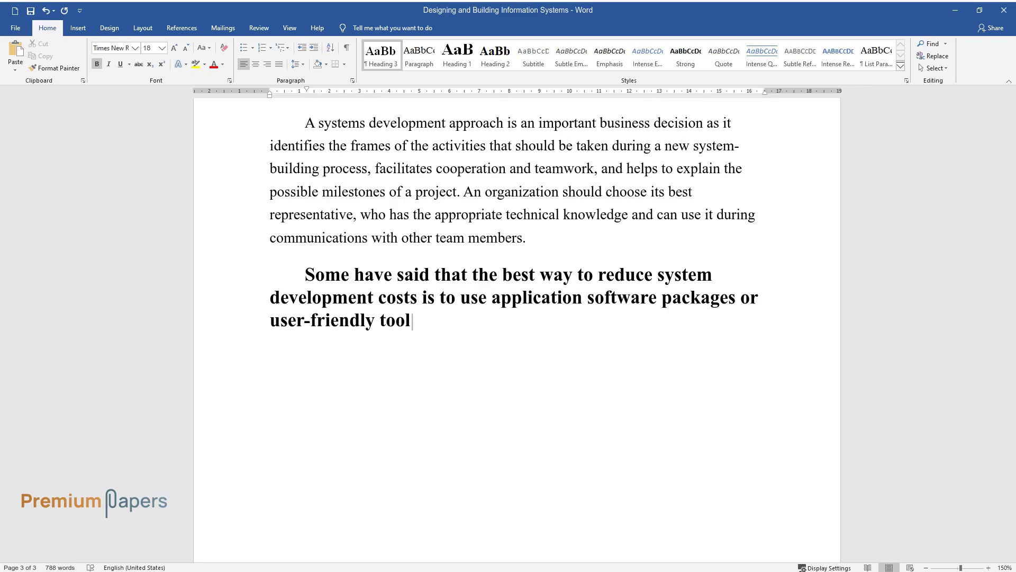
type("s - Is this true?")
- Answer the software-packages question, agreeing that packages can reduce system development costs
key("Return")
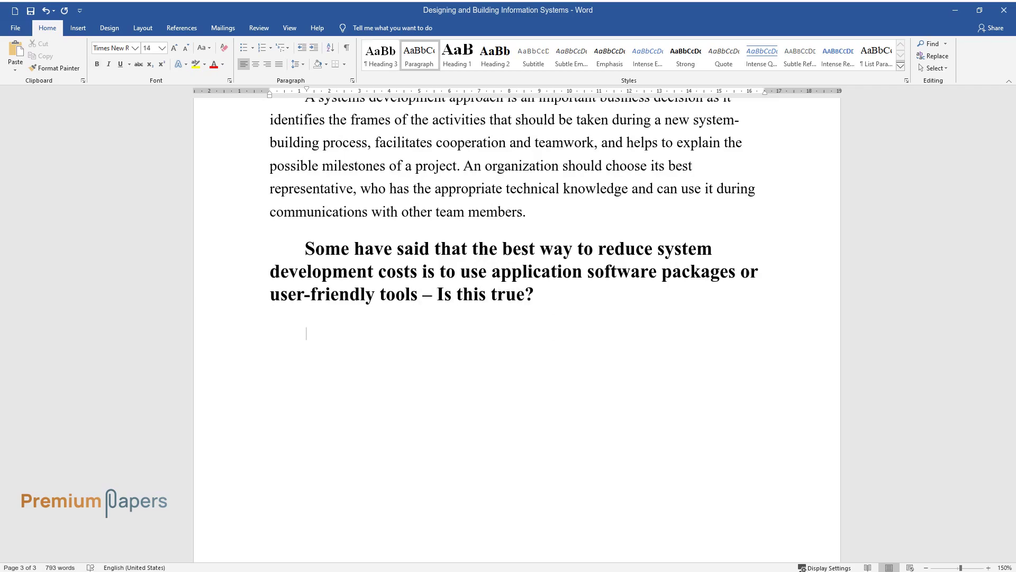
type("One shall agree with the fact t")
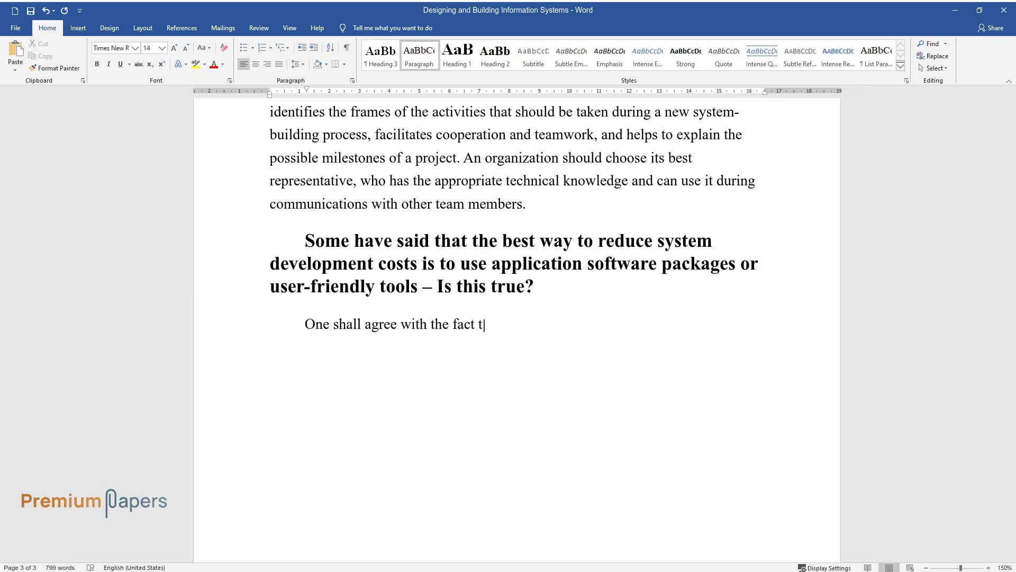
type("hat the reduction of system develo")
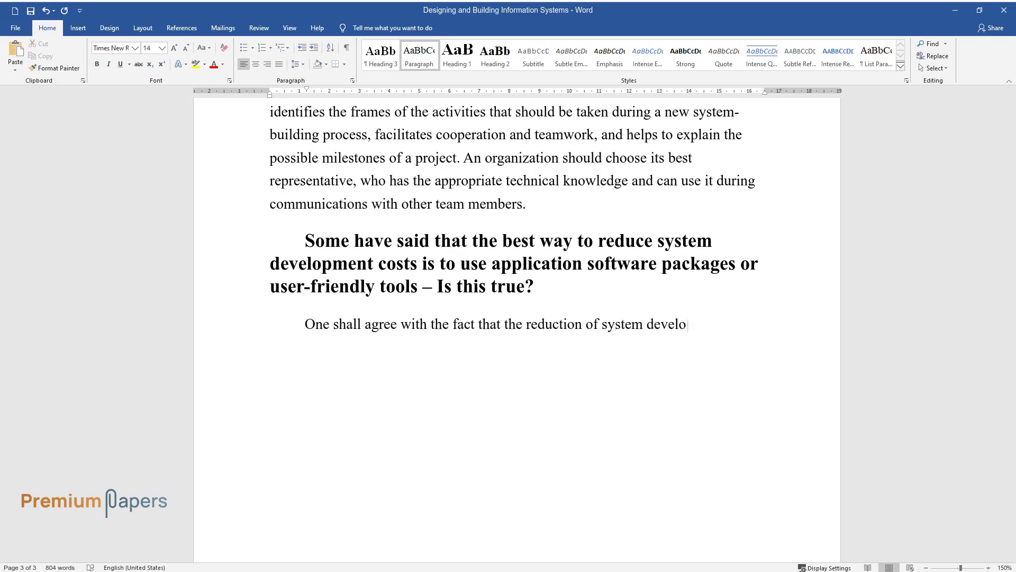
type("pment costs is possible due to the")
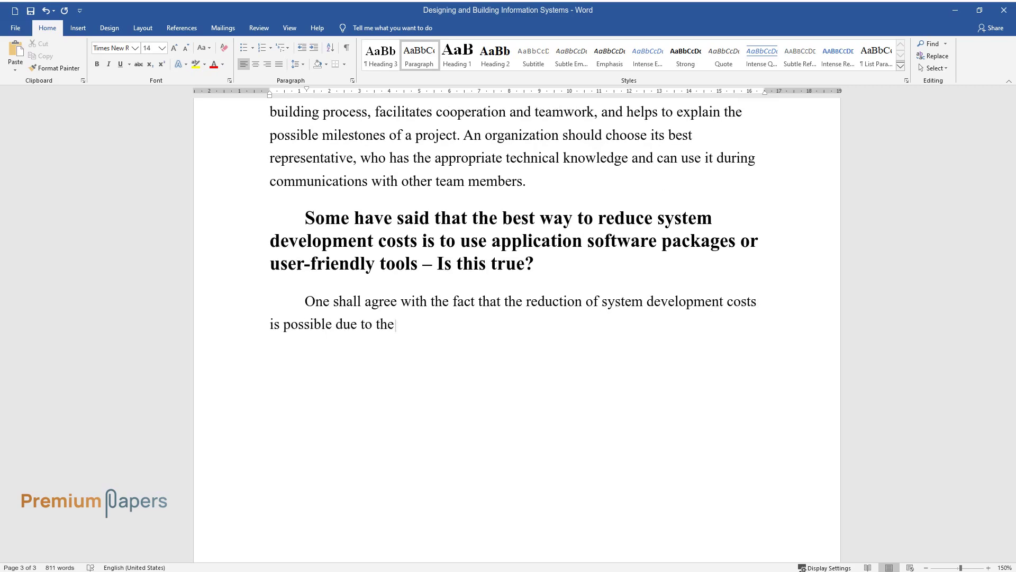
type(" use of application software packa")
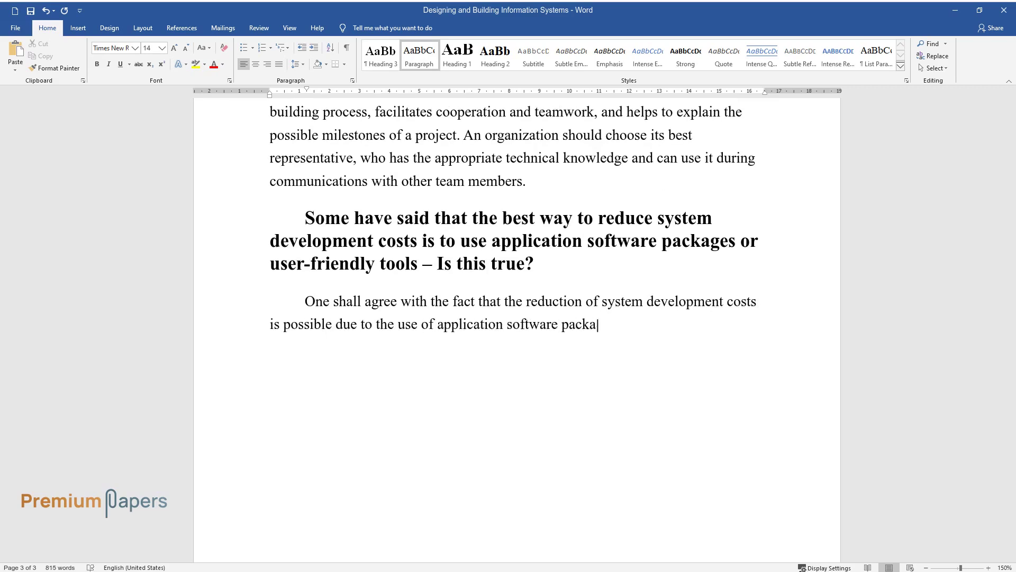
type("ges or some user-friendly tools. T")
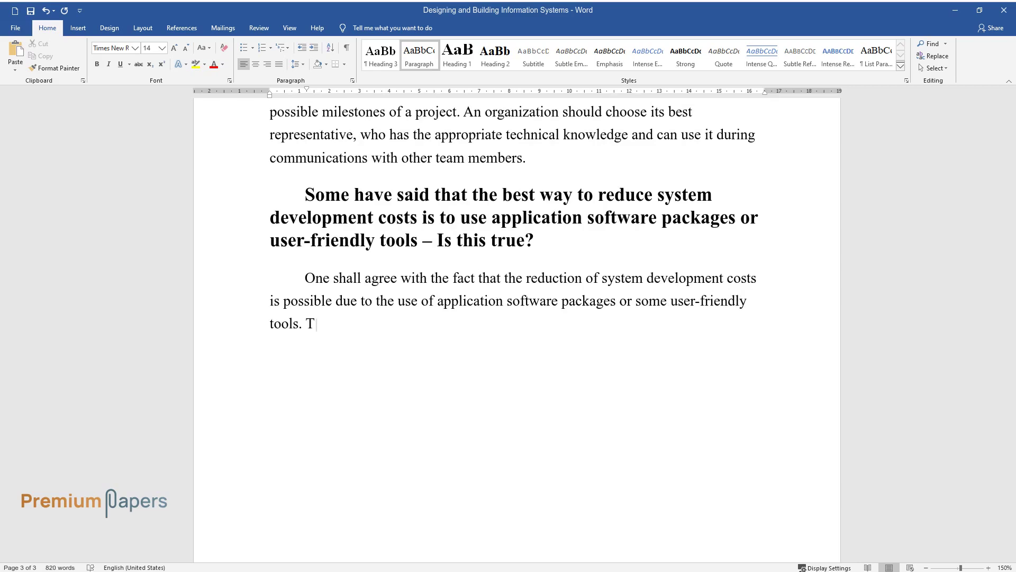
type("hese tools help to identify cheap ")
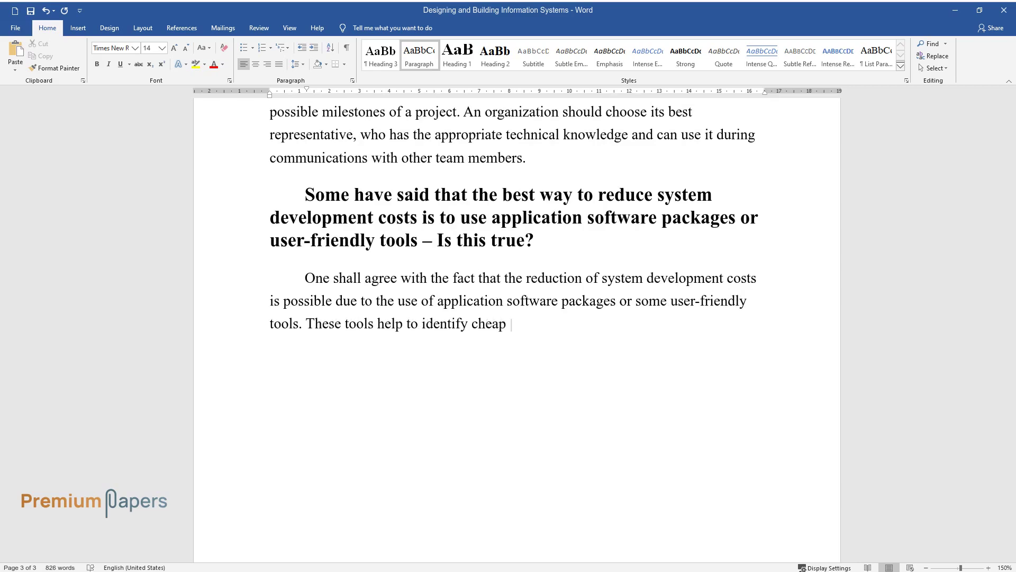
type("outside purchases that can replac")
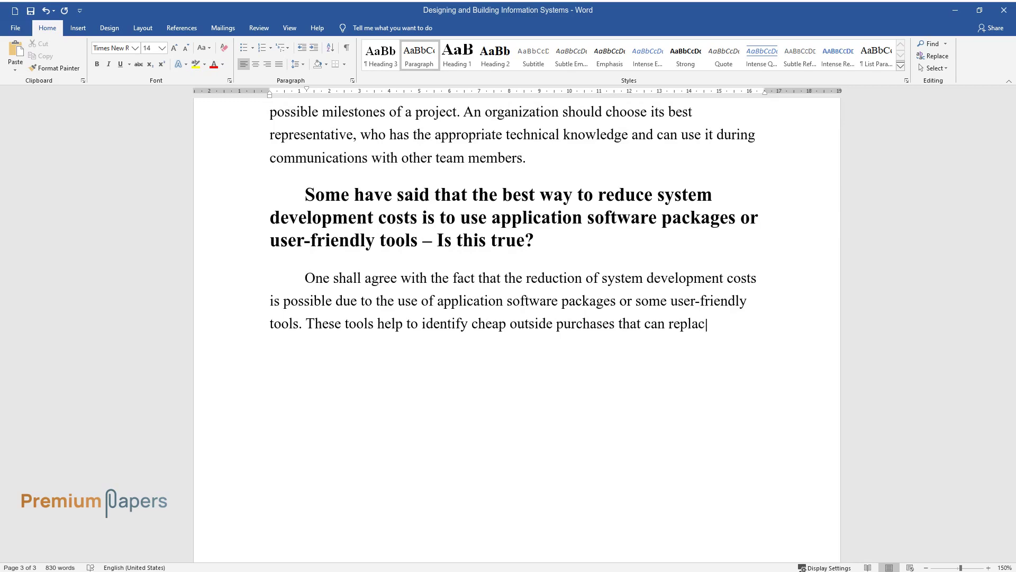
type("e expensive in-house software. Bes")
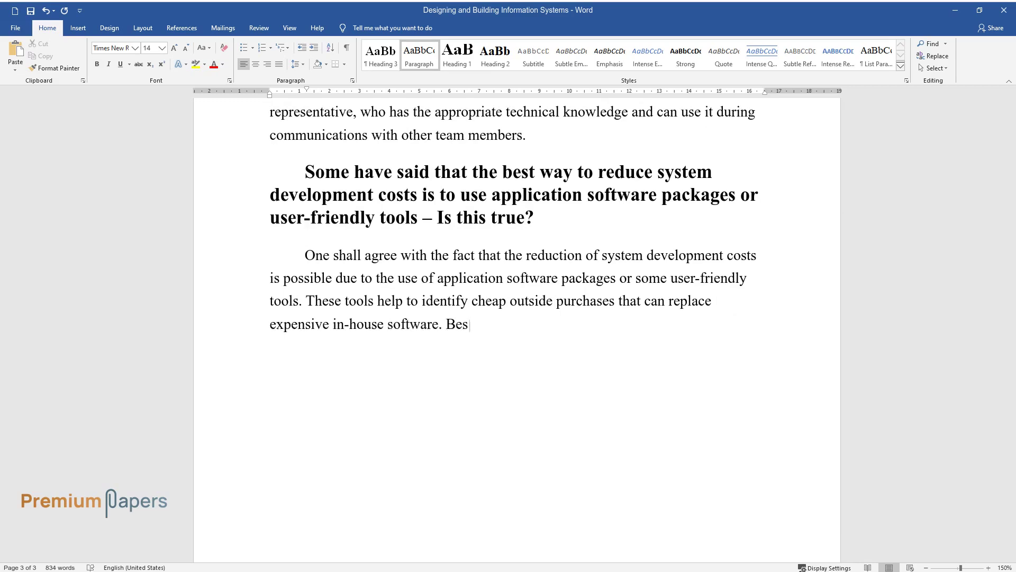
type("ides, such packages can be modifie")
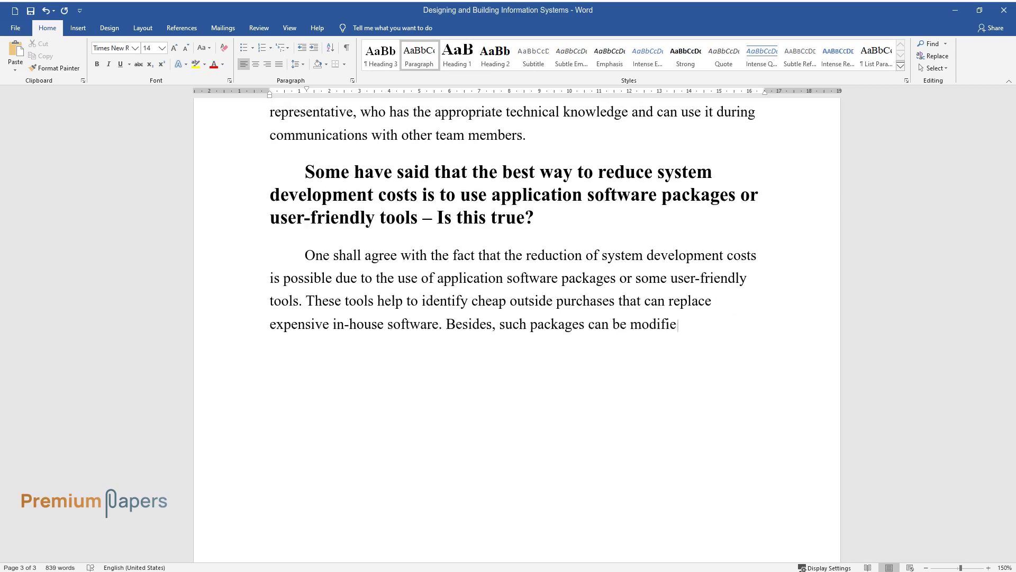
type("d to meet all the necessary requir")
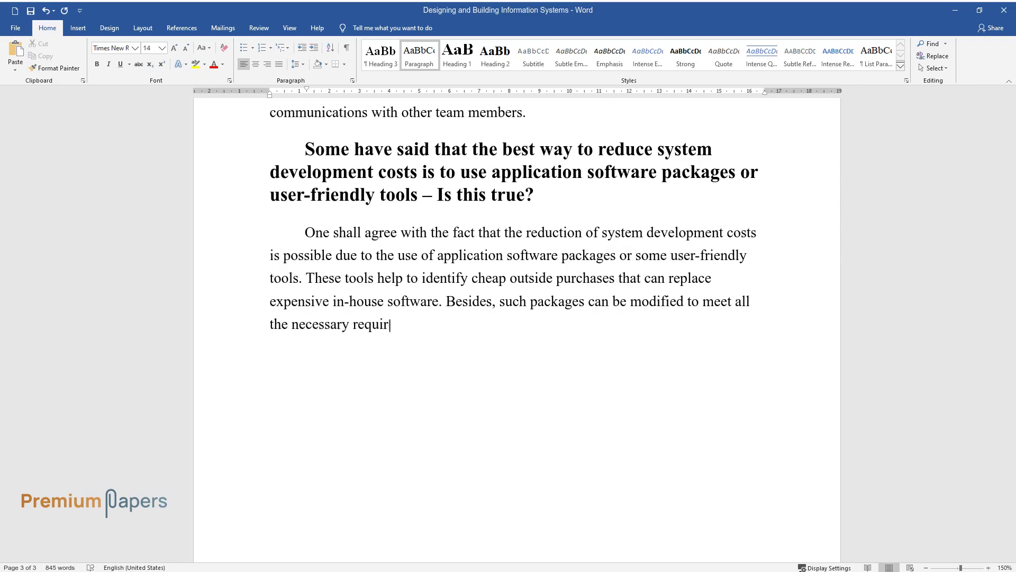
type("ements.")
key("Return")
- Ask why understanding business processes matters when developing a new system, and begin its answer
type("Why is i")
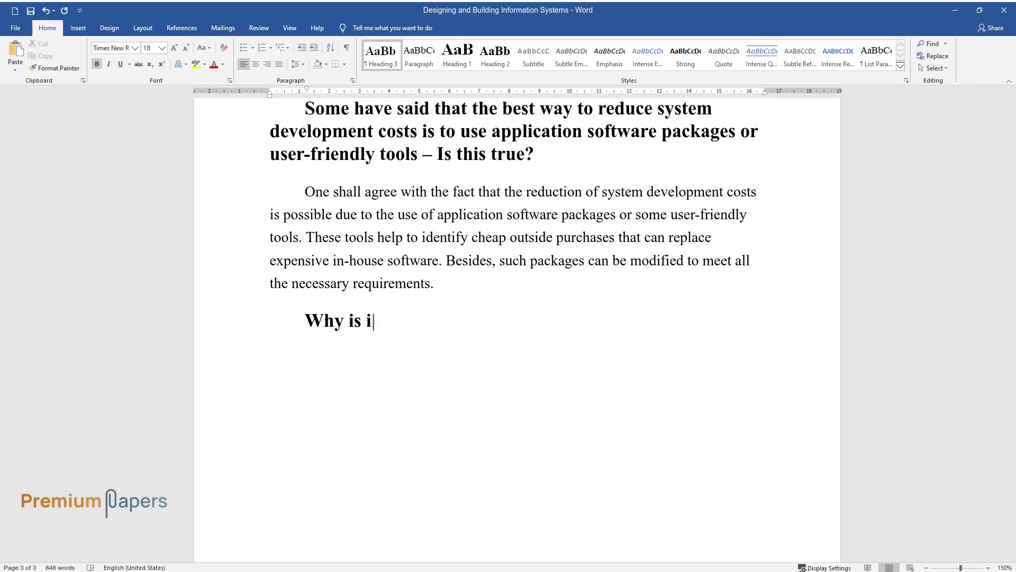
type("t so important to understand how ")
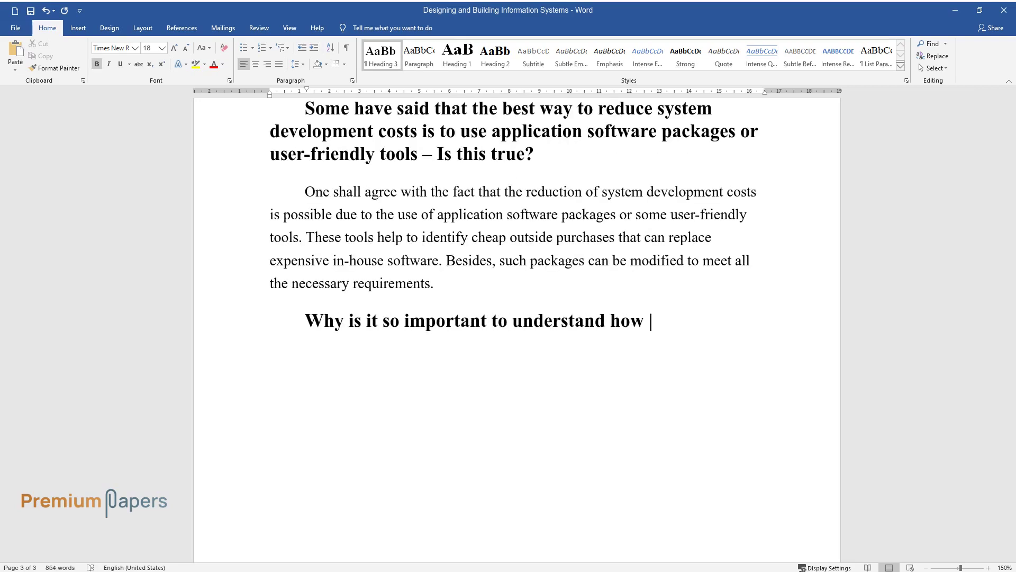
type("a business process works when try")
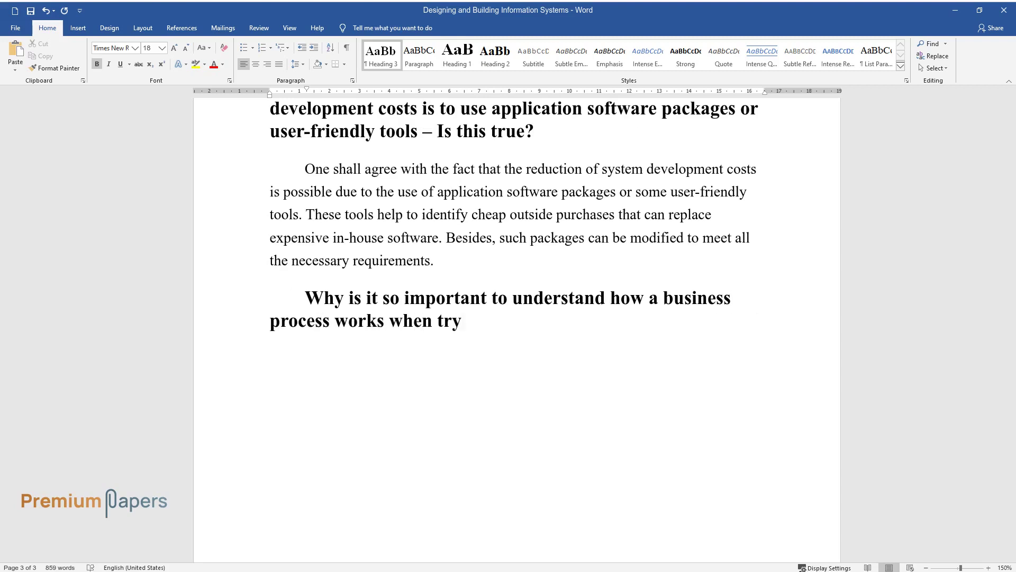
type("ing to develop a new information system?")
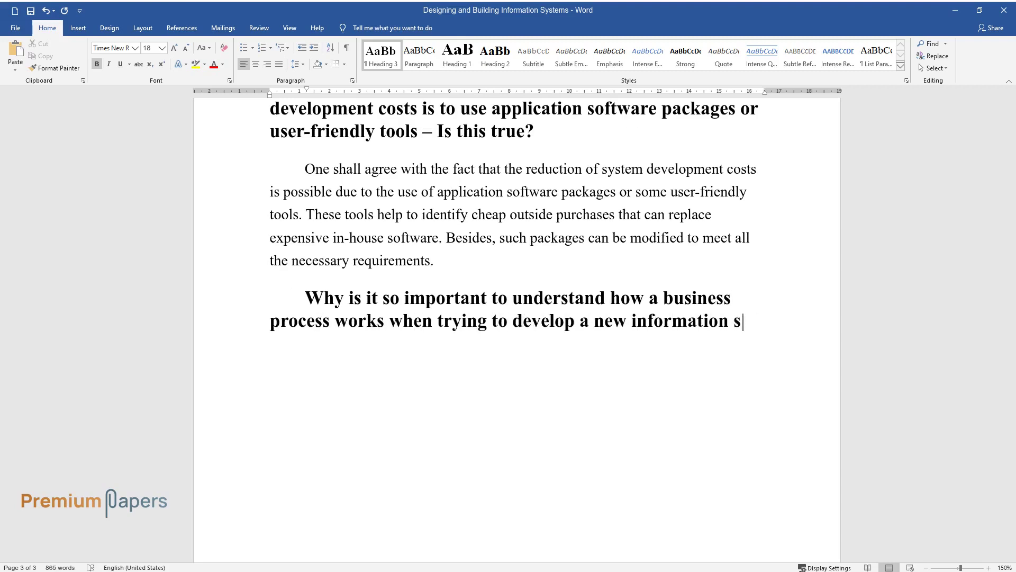
key("Return")
type("The und")
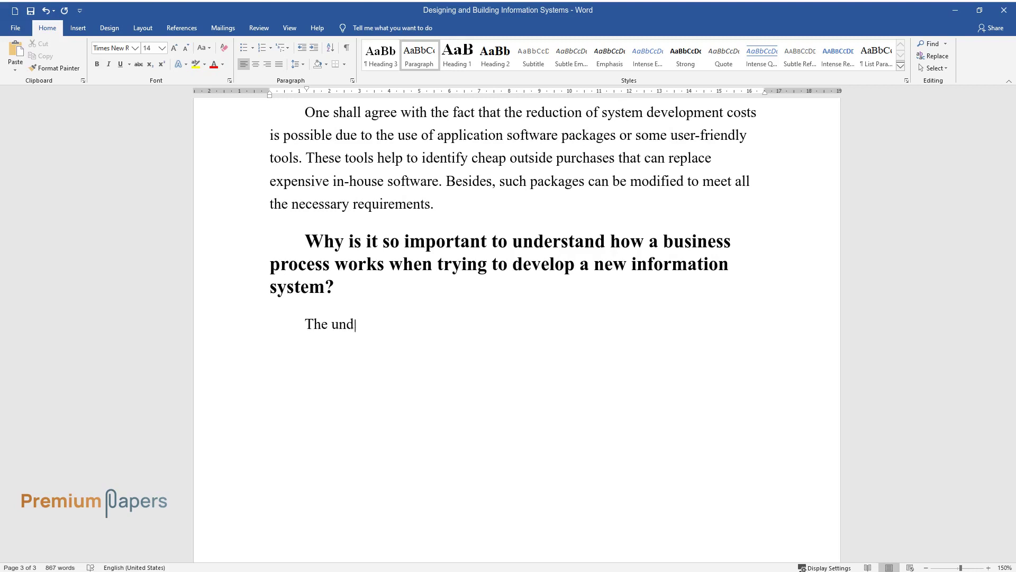
type("erstanding of the work of a business p")
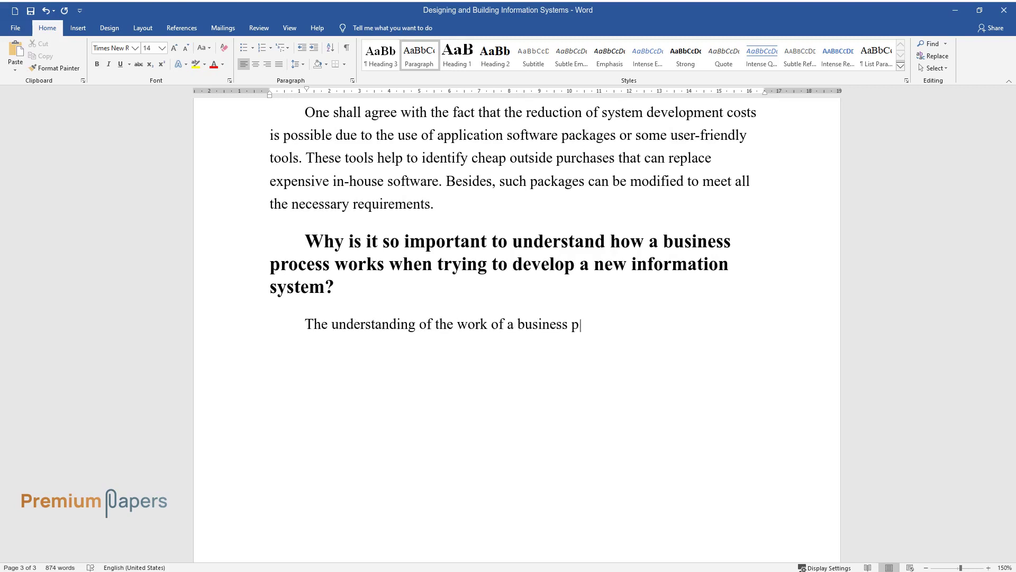
type("rocess is crucial for the developmen")
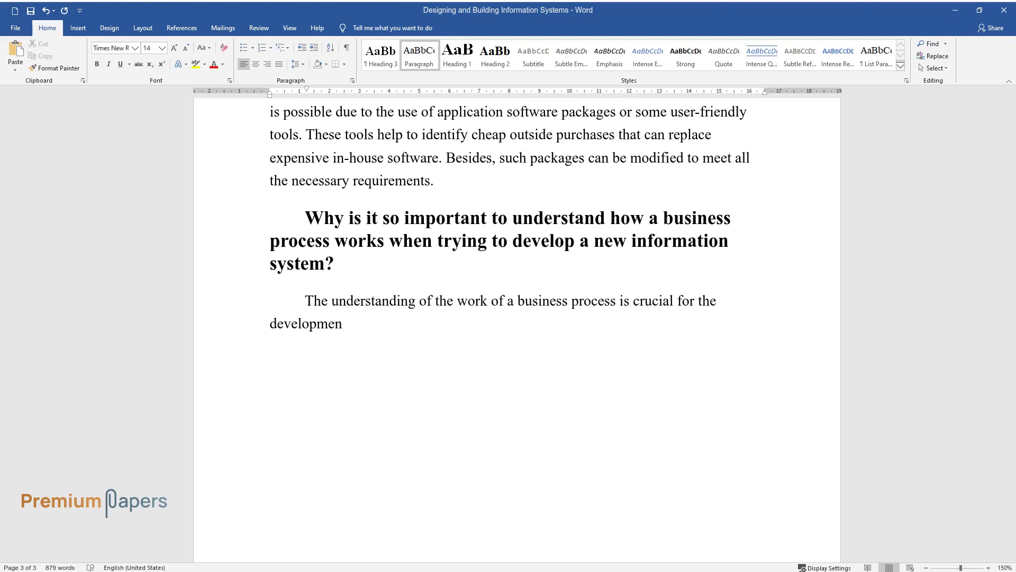
type("t of a new information system as it h")
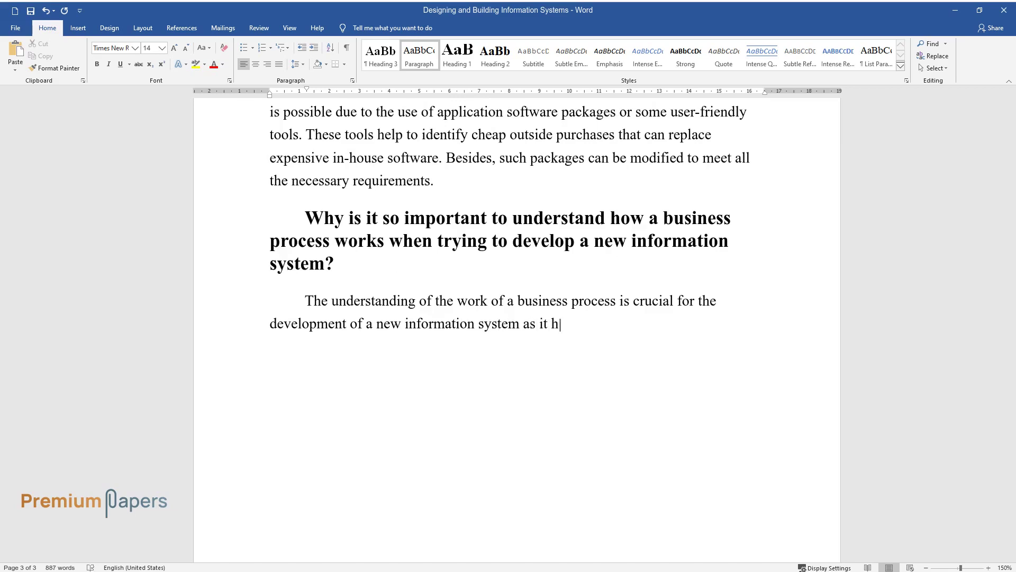
type("elps to clarify what steps have to be done first, how much time i")
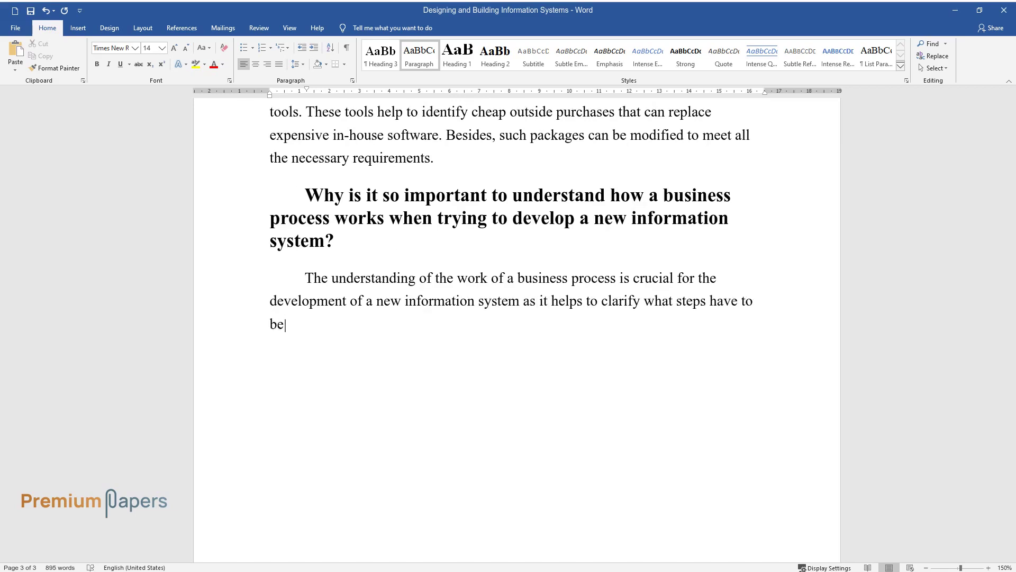
type("s required ")
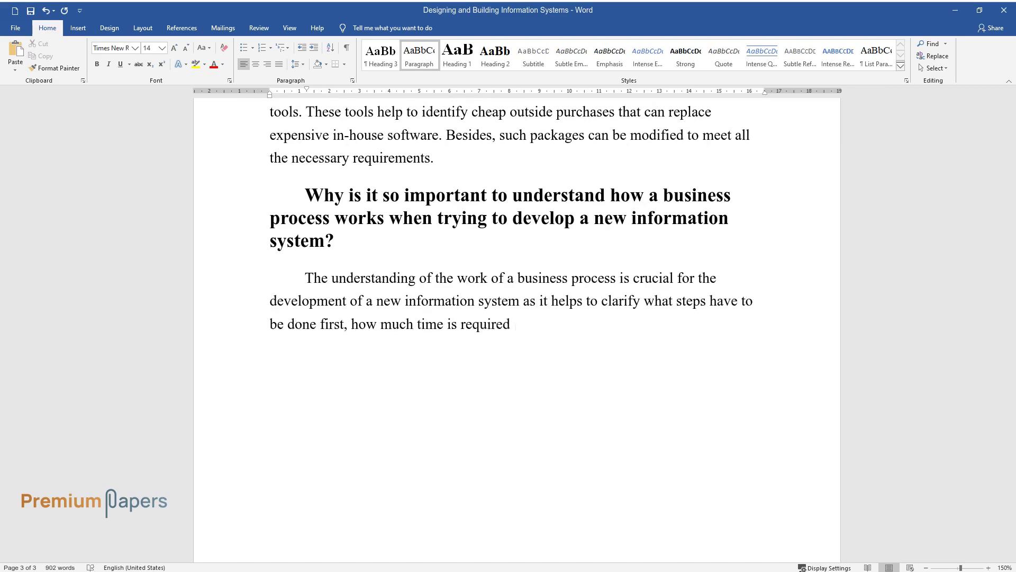
type("for an implementation process, and w")
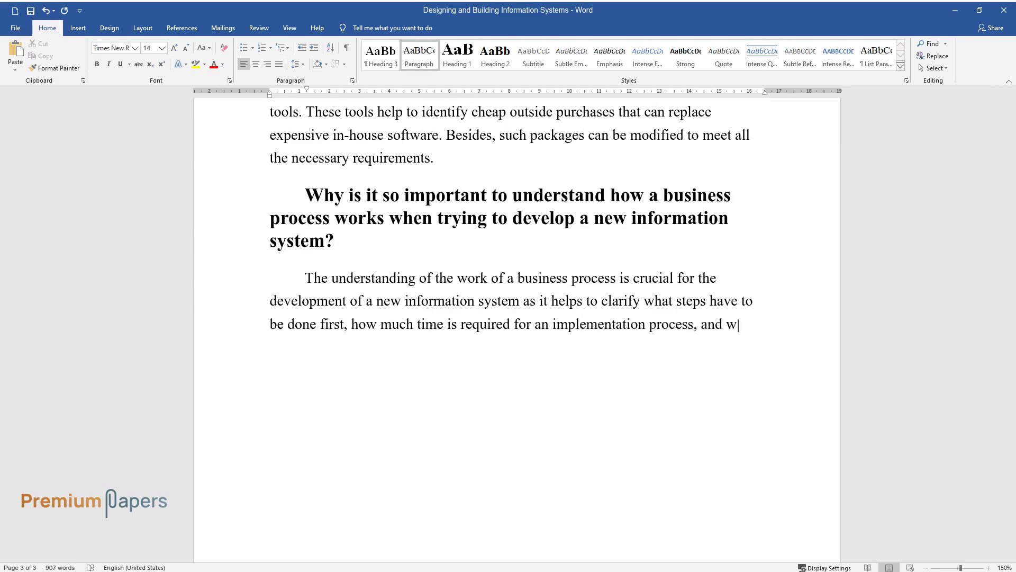
type("hat outcomes should be expected at di")
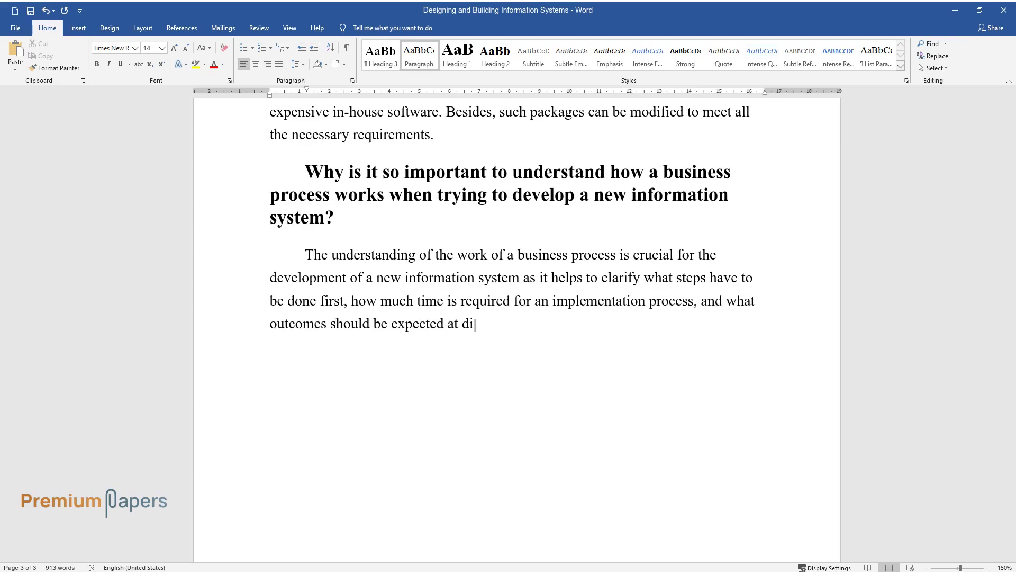
type("fferent stages of a project. Besides,")
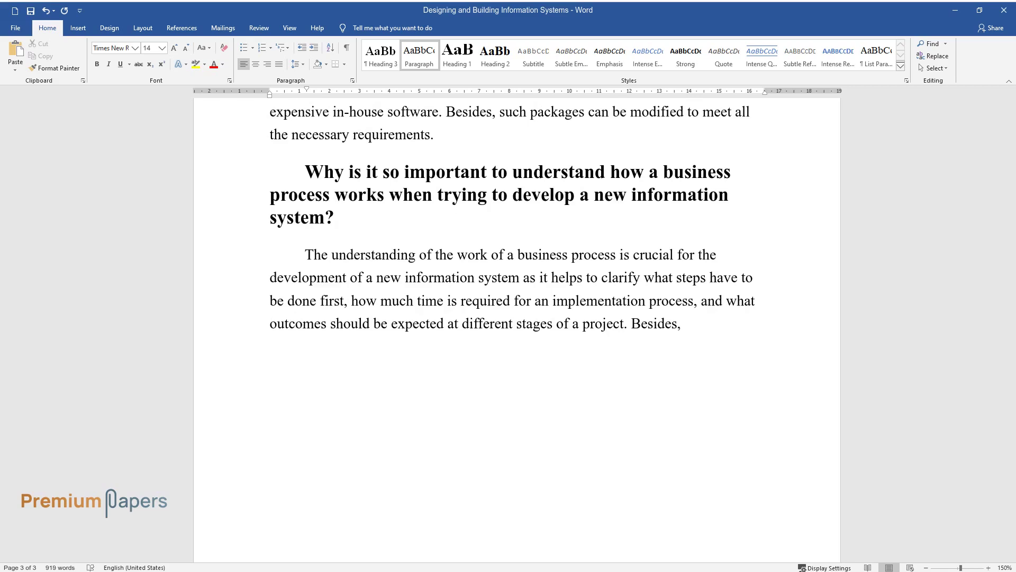
type(" the success of this kind of work may")
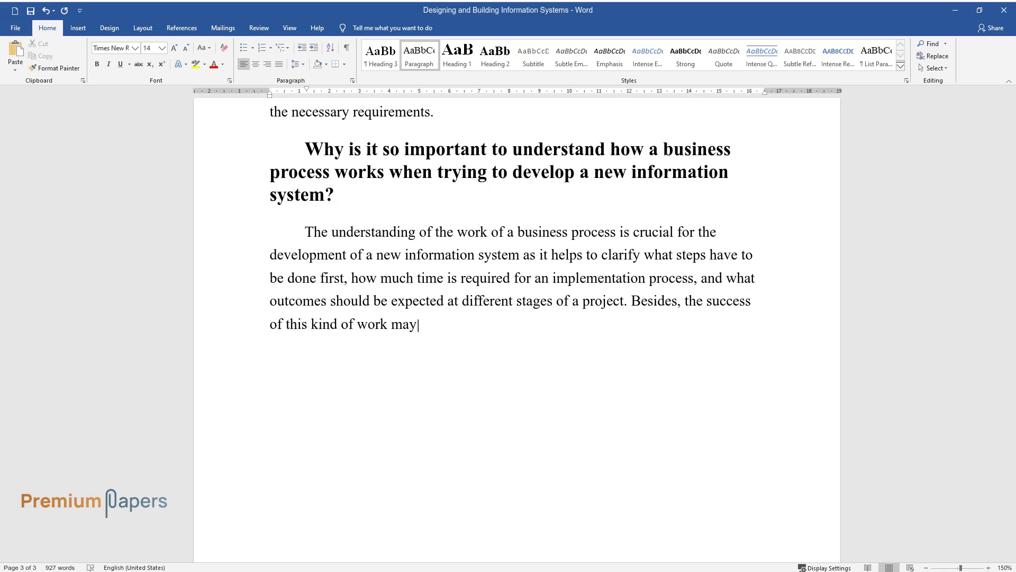
type(" influence the further development of")
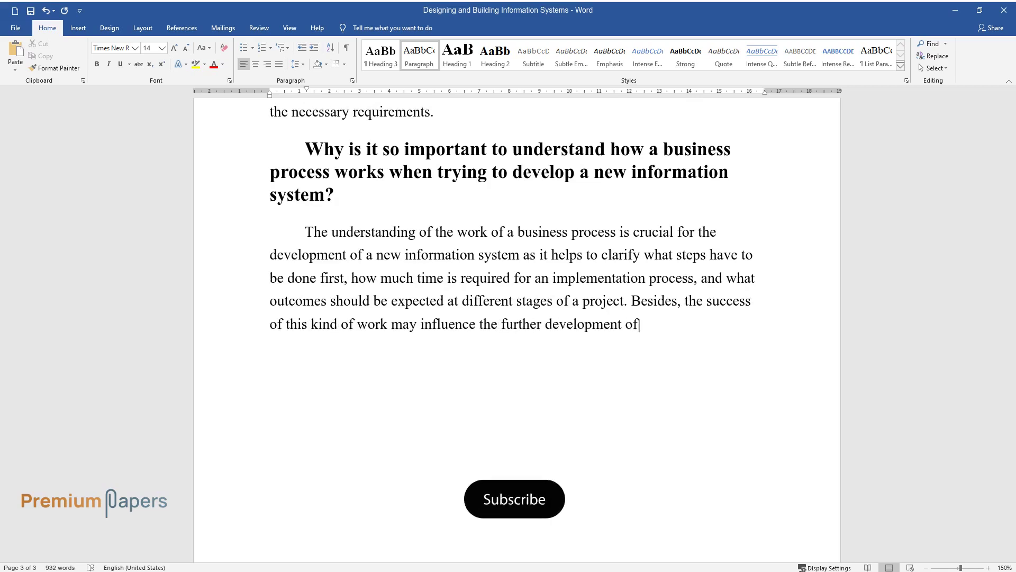
type(" the work in different departments. It is unacceptable ")
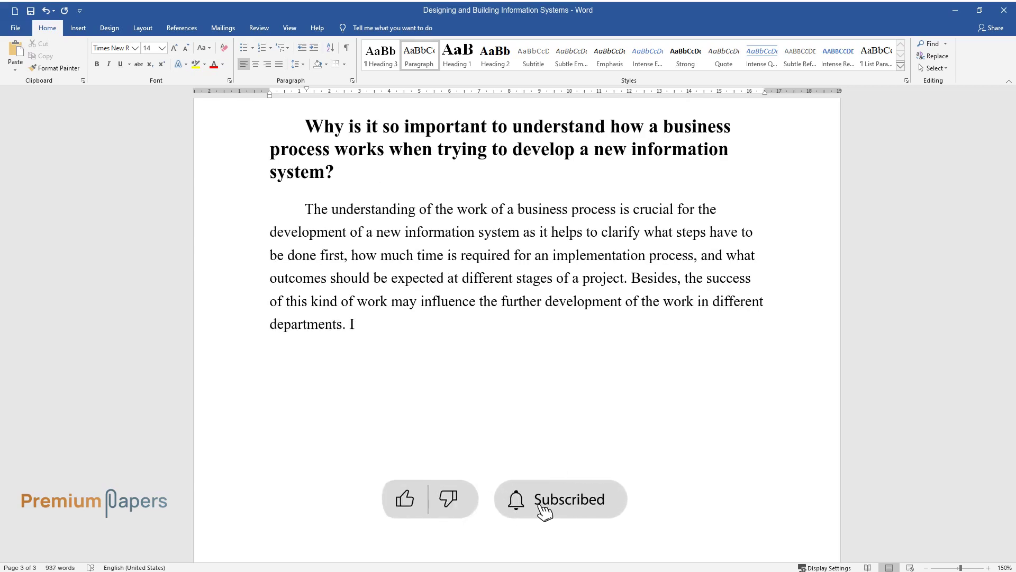
type("to make a mistake i")
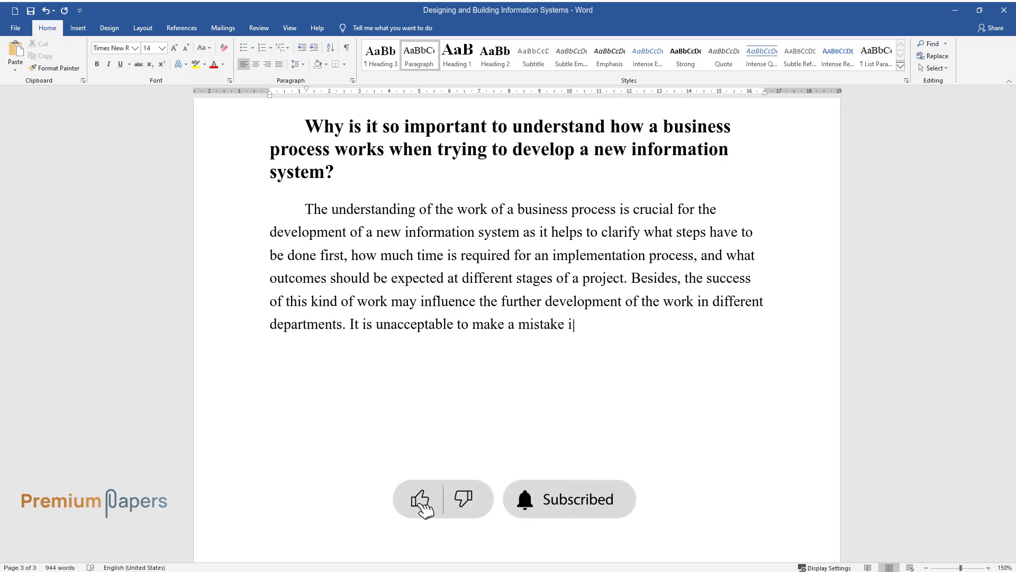
type("n the development of a new informatio")
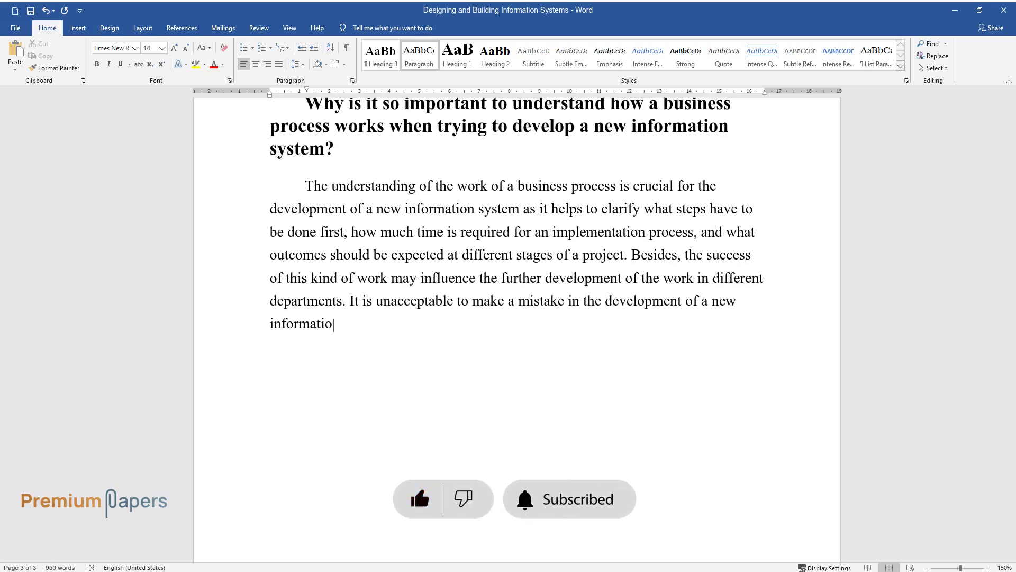